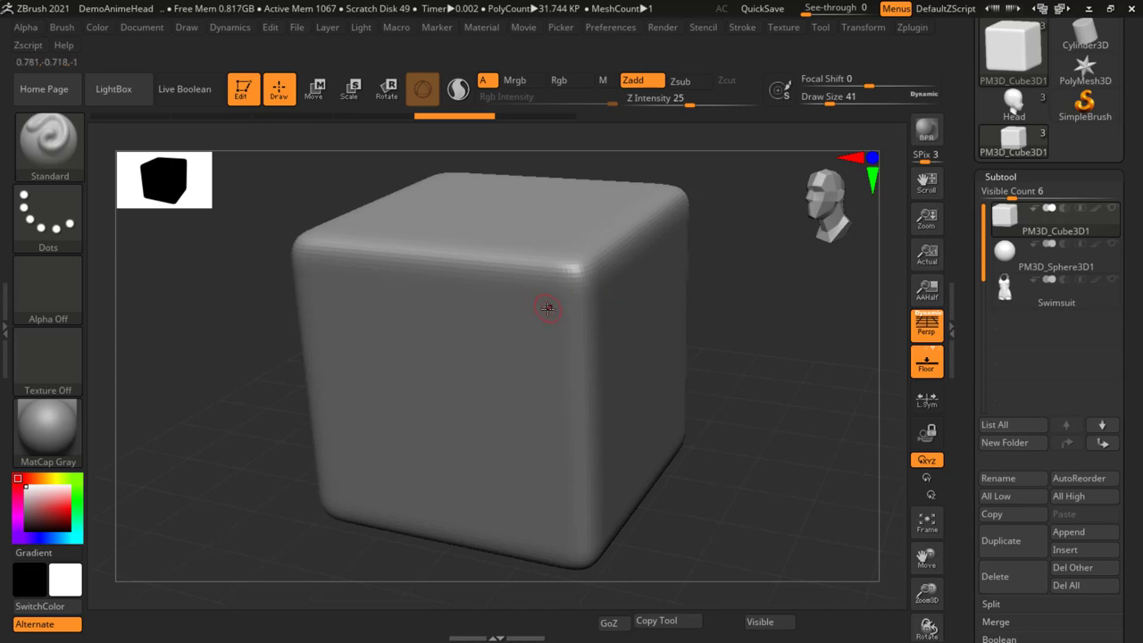
Step: Try an S-shaped stroke on the cube's front face, then undo it
click(54, 146)
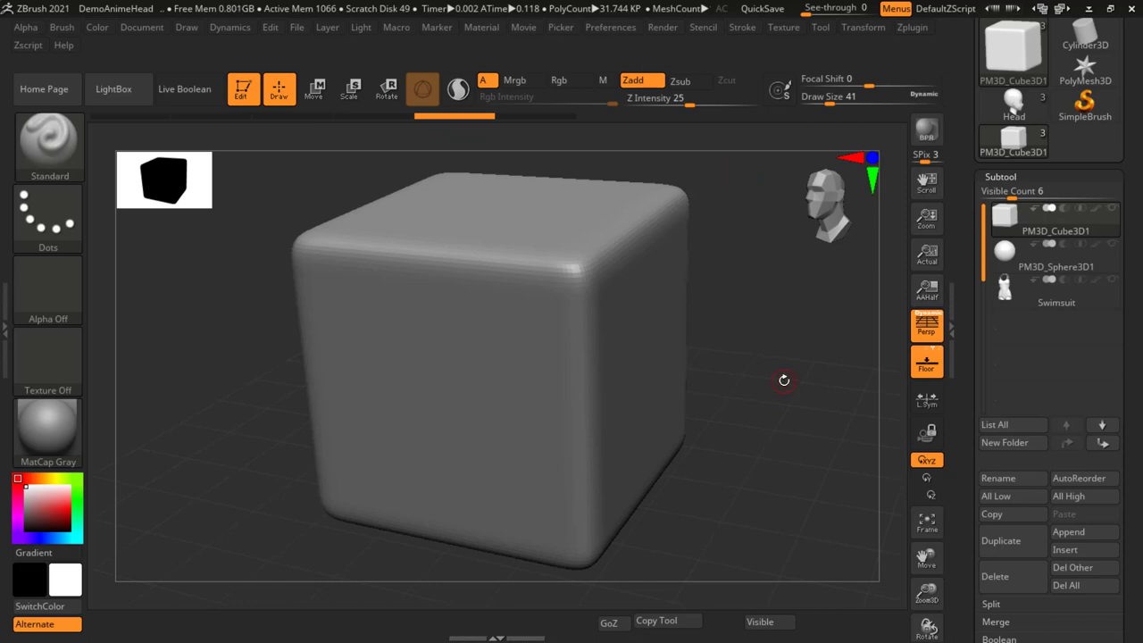
mouse_move(725, 292)
mouse_down()
mouse_move(785, 379)
mouse_move(772, 451)
mouse_up()
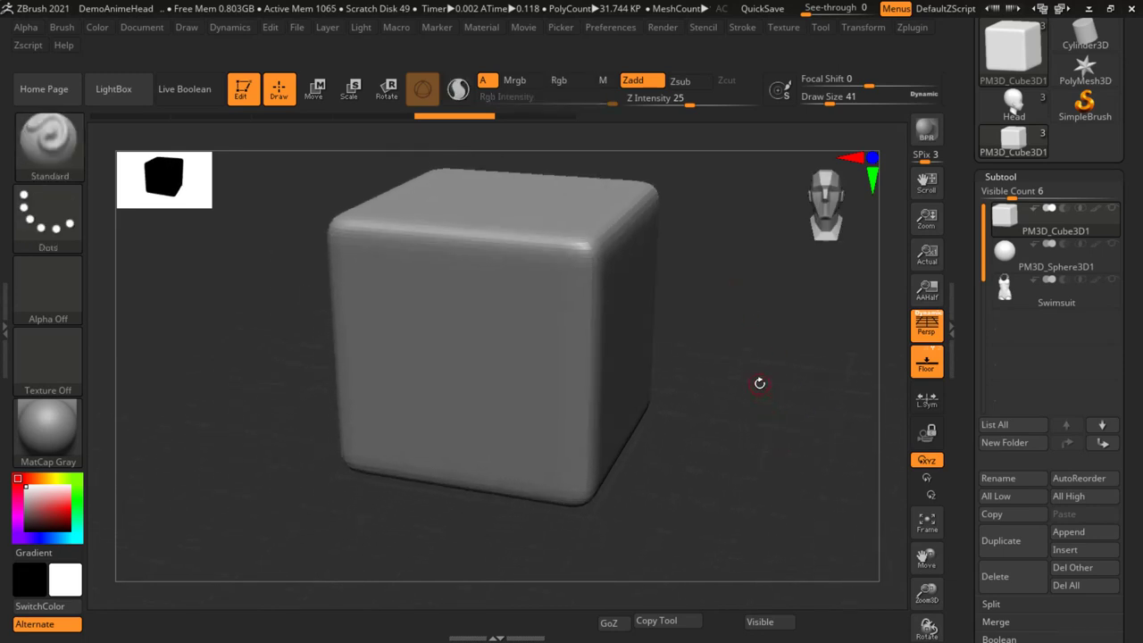
drag(772, 451, 527, 282)
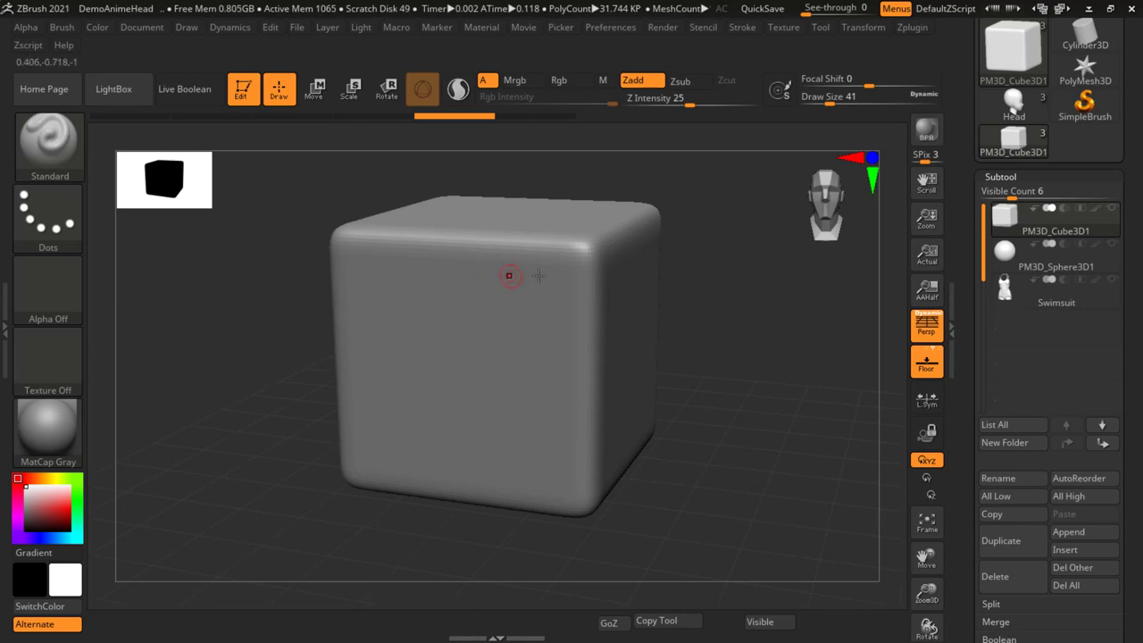
mouse_move(533, 261)
mouse_down()
mouse_move(509, 248)
mouse_move(522, 304)
mouse_move(466, 373)
mouse_move(550, 446)
mouse_up()
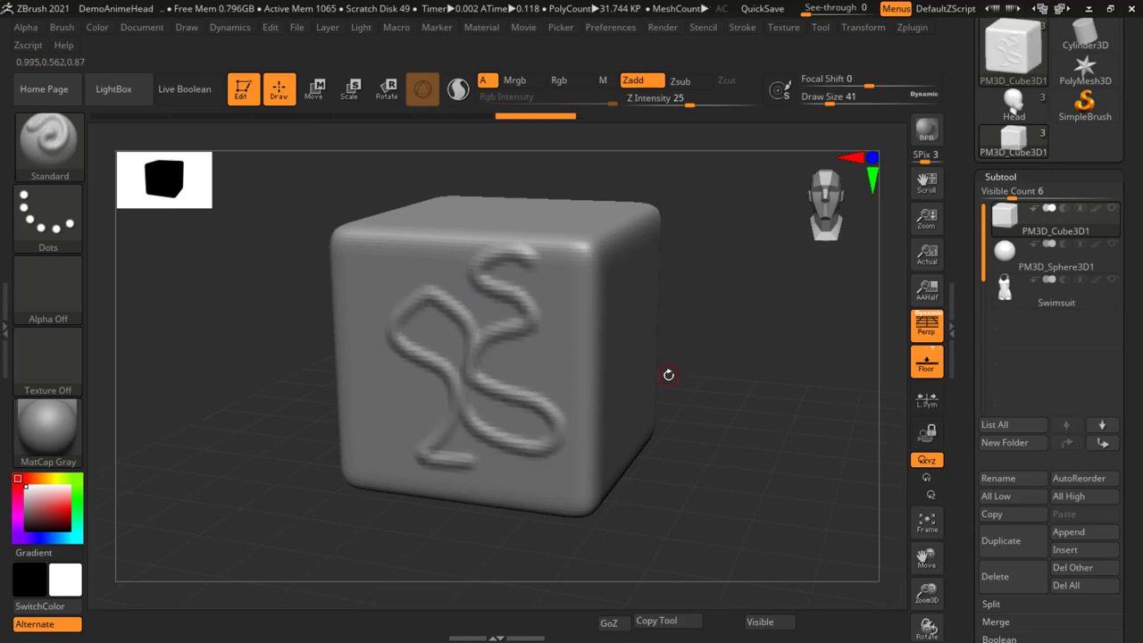
key(ctrl+z)
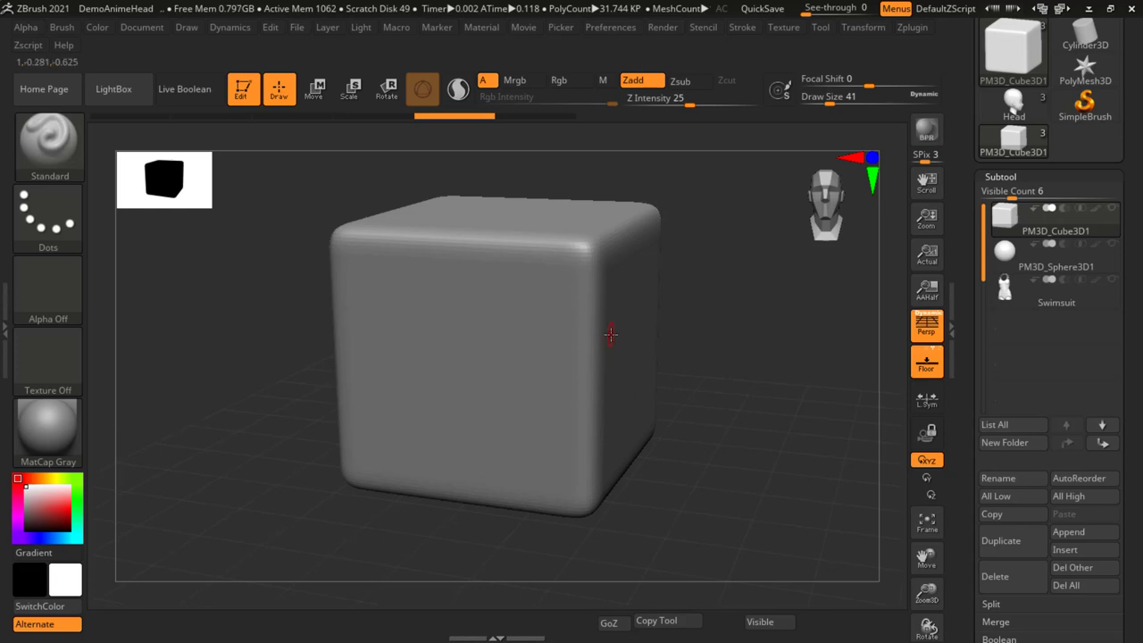
Step: Show the cube's polygon wireframe and step it down two subdivision levels
key(shift)
key(shift+f)
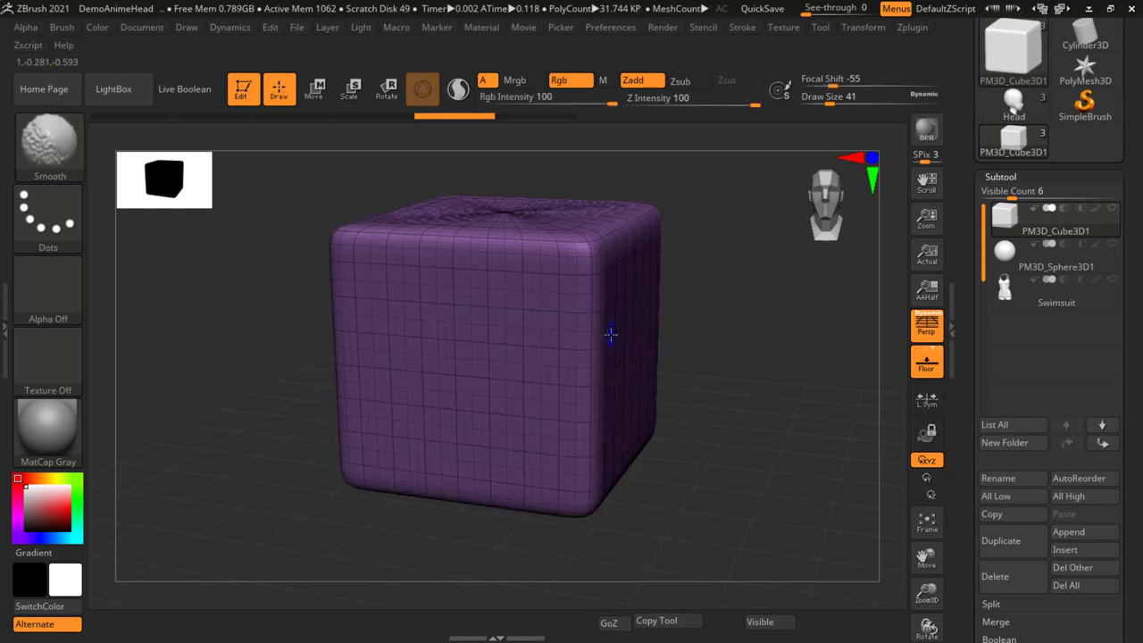
mouse_move(745, 334)
mouse_down()
mouse_move(739, 349)
mouse_move(732, 331)
mouse_move(618, 329)
mouse_up()
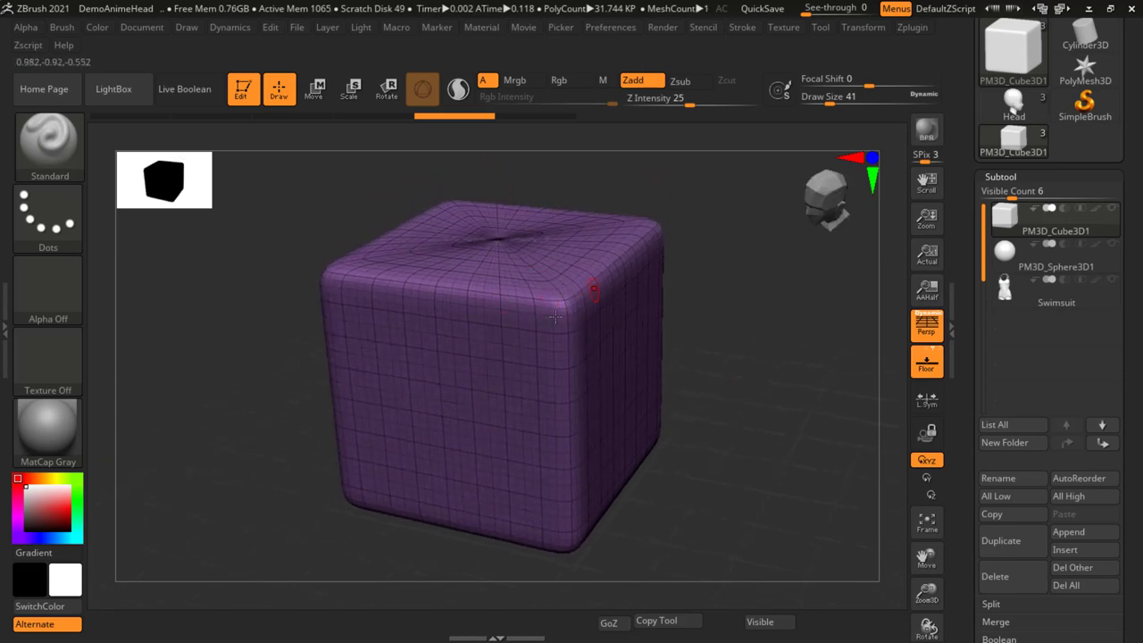
key(ctrl)
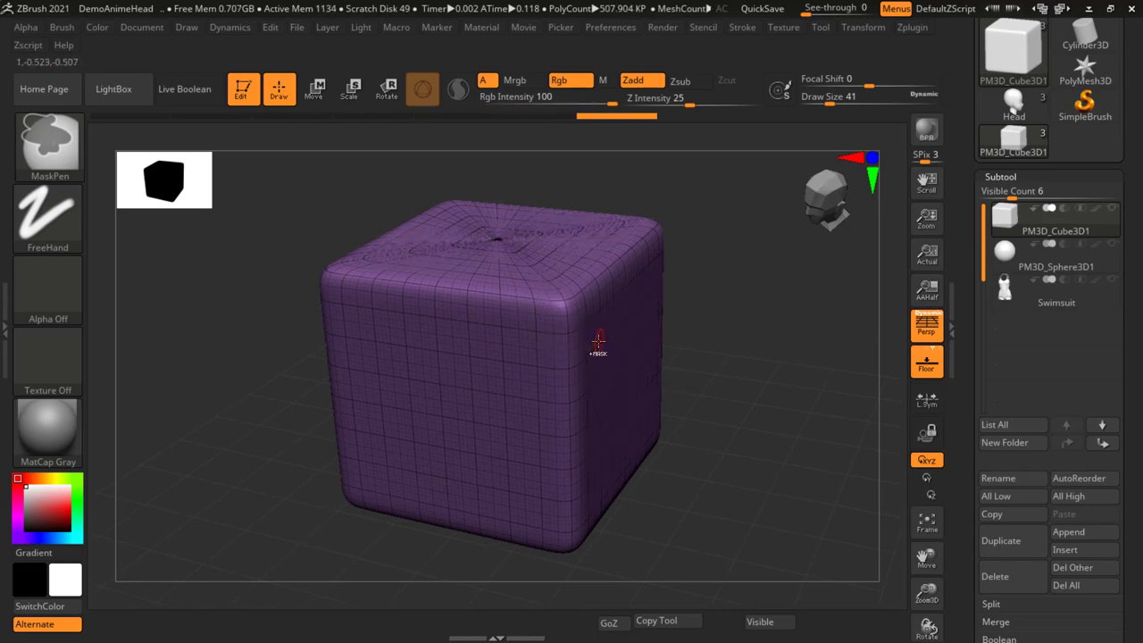
key(shift)
key(shift+d)
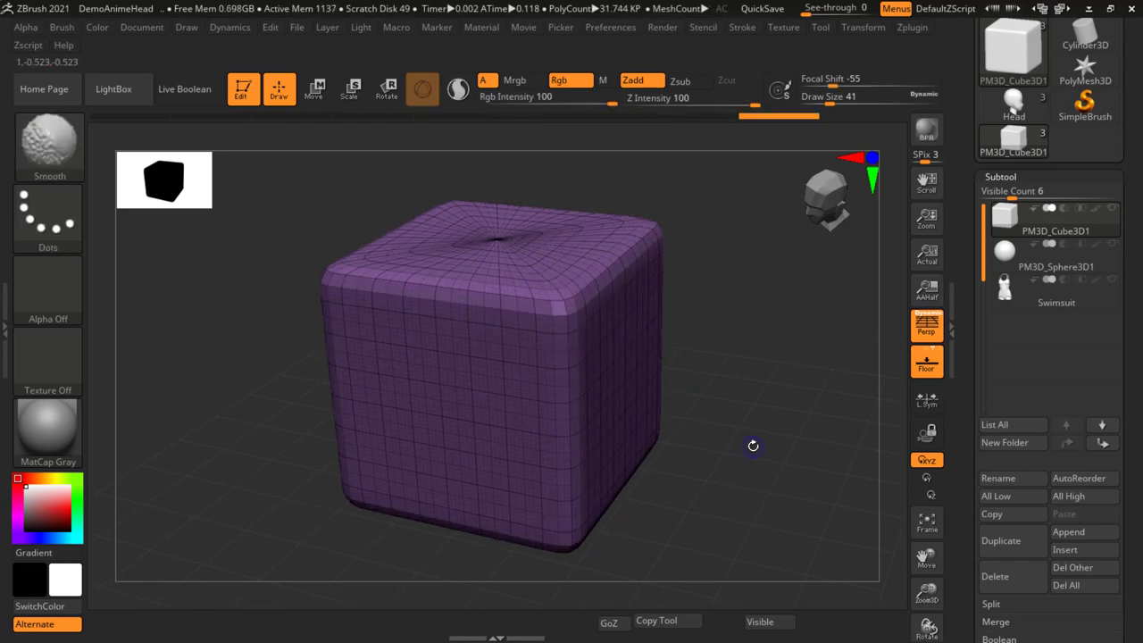
key(shift+d)
key(shift+d)
key(shift+d)
key(shift+d)
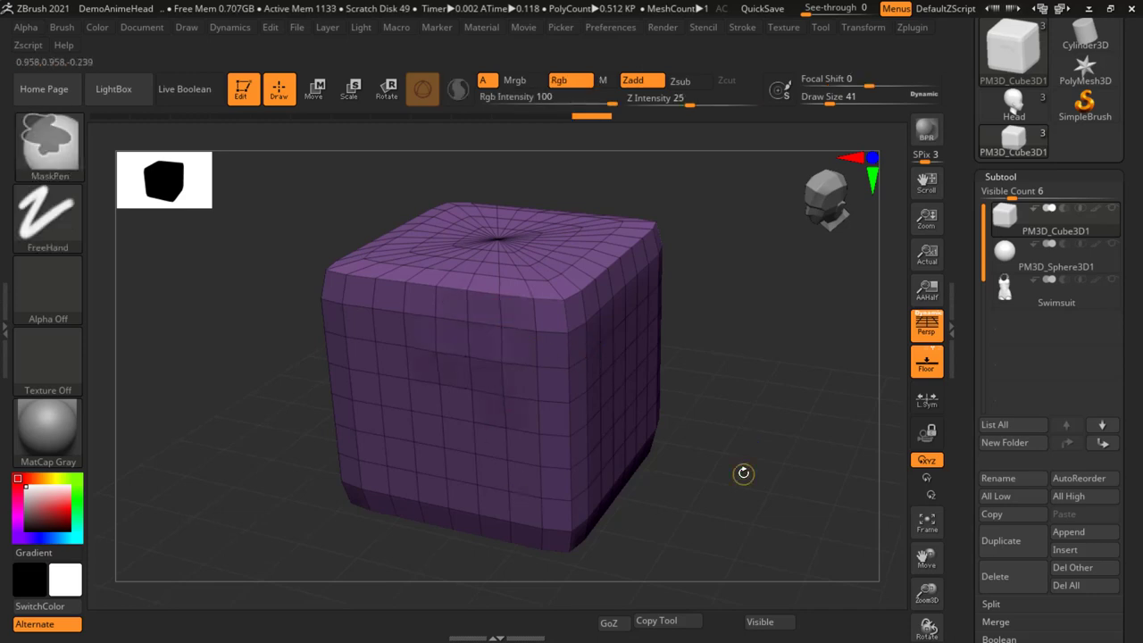
Step: Subdivide the cube with Ctrl+D to 507.904 KP and hide the wireframe
key(ctrl+d)
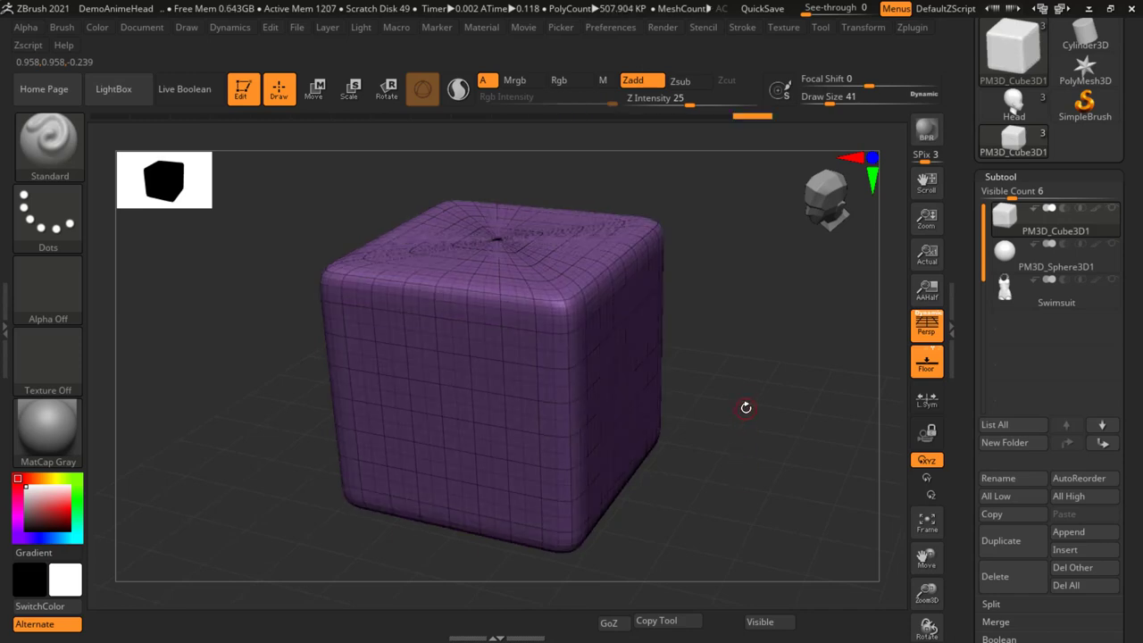
drag(745, 407, 595, 280)
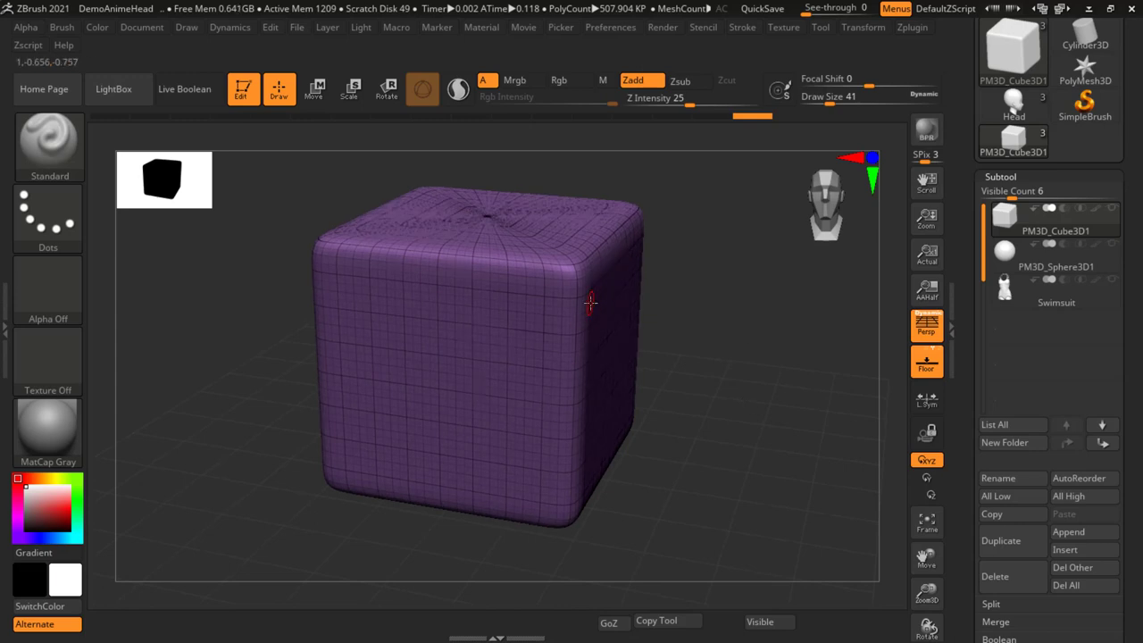
key(shift+f)
mouse_move(669, 357)
mouse_down()
mouse_move(666, 340)
mouse_move(716, 343)
mouse_up()
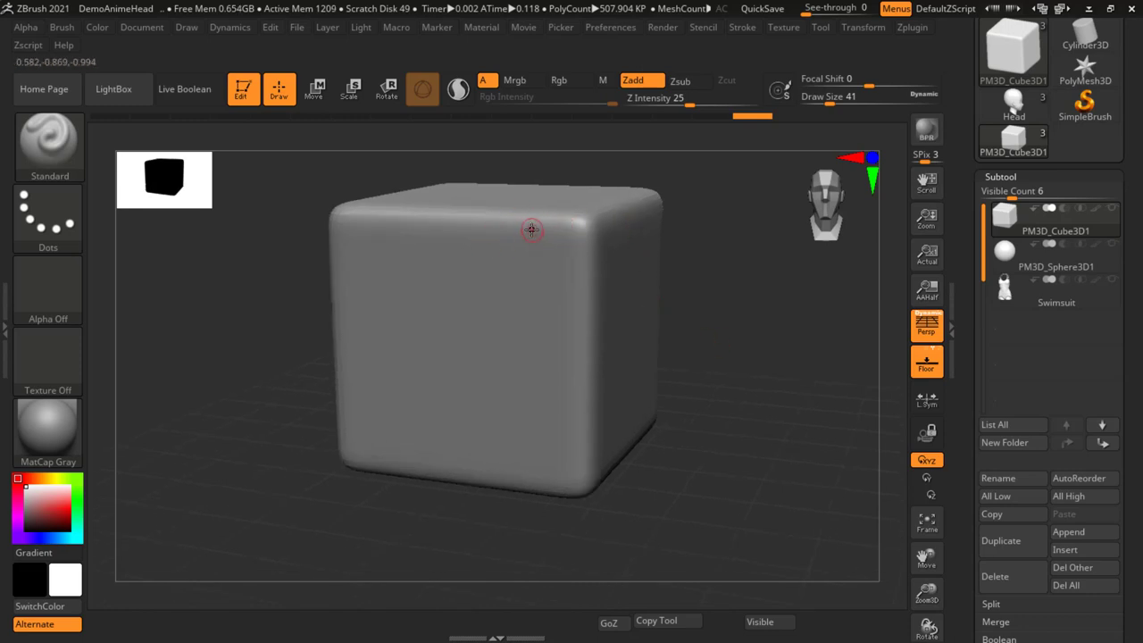
Step: Sculpt trial mirrored wavy ridges on the cube's front and undo them
mouse_move(543, 230)
mouse_down()
mouse_move(505, 236)
mouse_move(534, 290)
mouse_move(514, 335)
mouse_move(536, 429)
mouse_move(469, 447)
mouse_move(444, 302)
mouse_move(388, 215)
mouse_up()
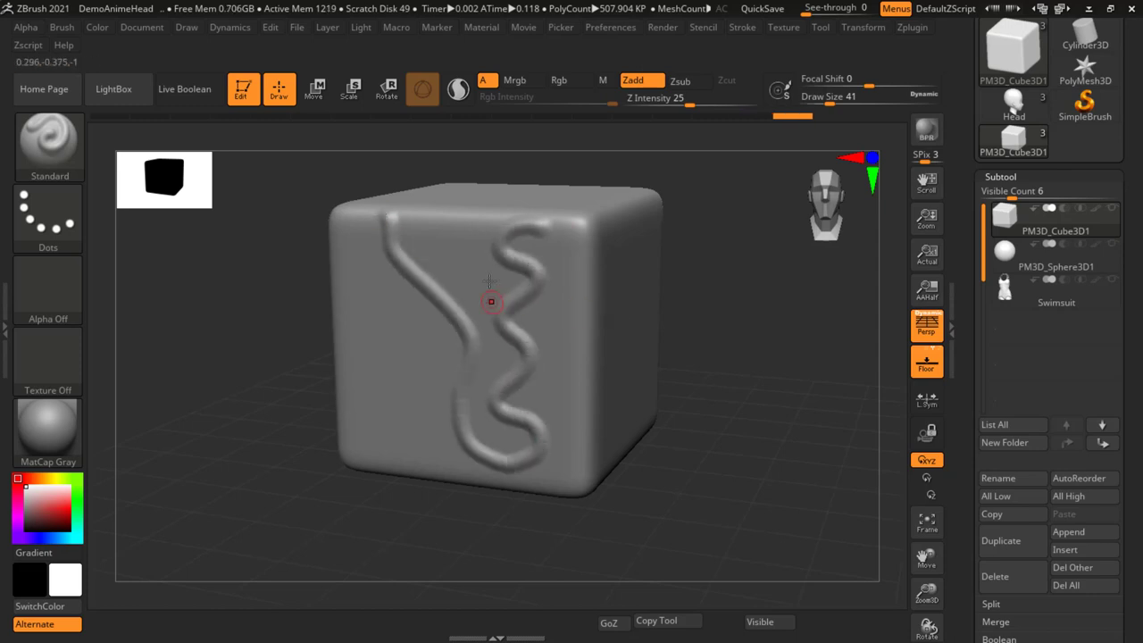
mouse_move(694, 297)
mouse_down()
mouse_move(675, 332)
mouse_move(695, 343)
mouse_up()
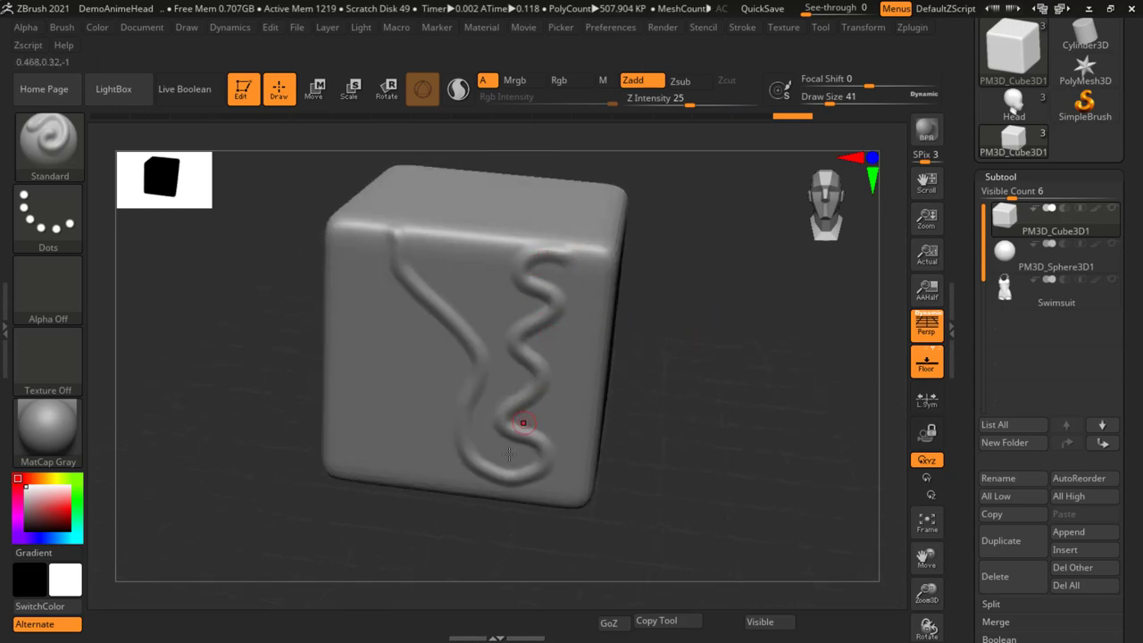
key(ctrl+z)
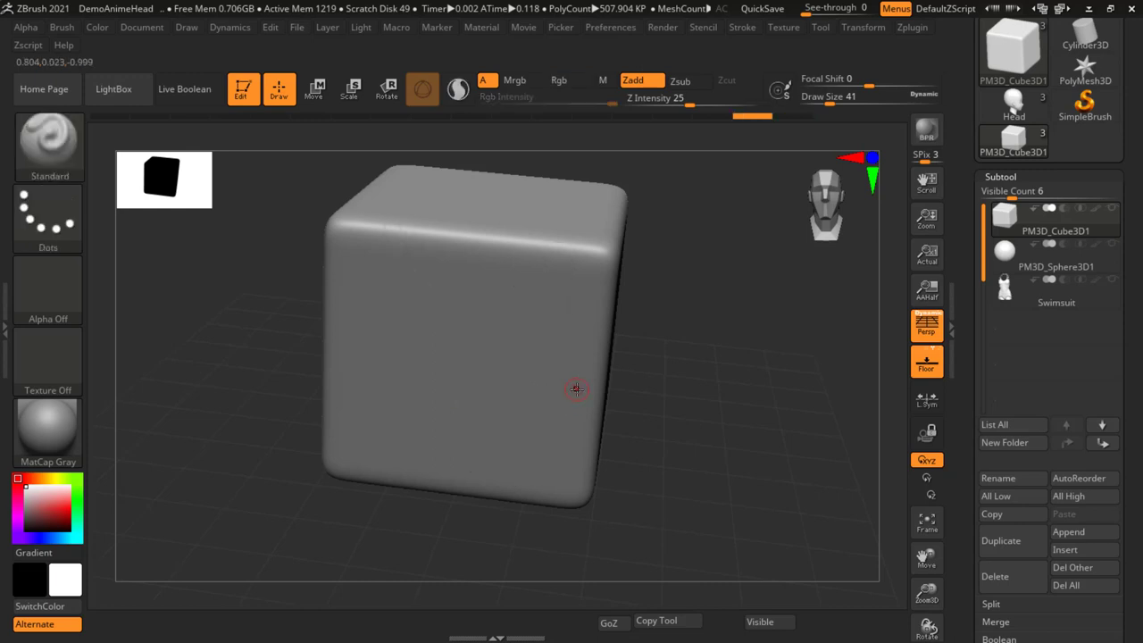
drag(658, 304, 669, 316)
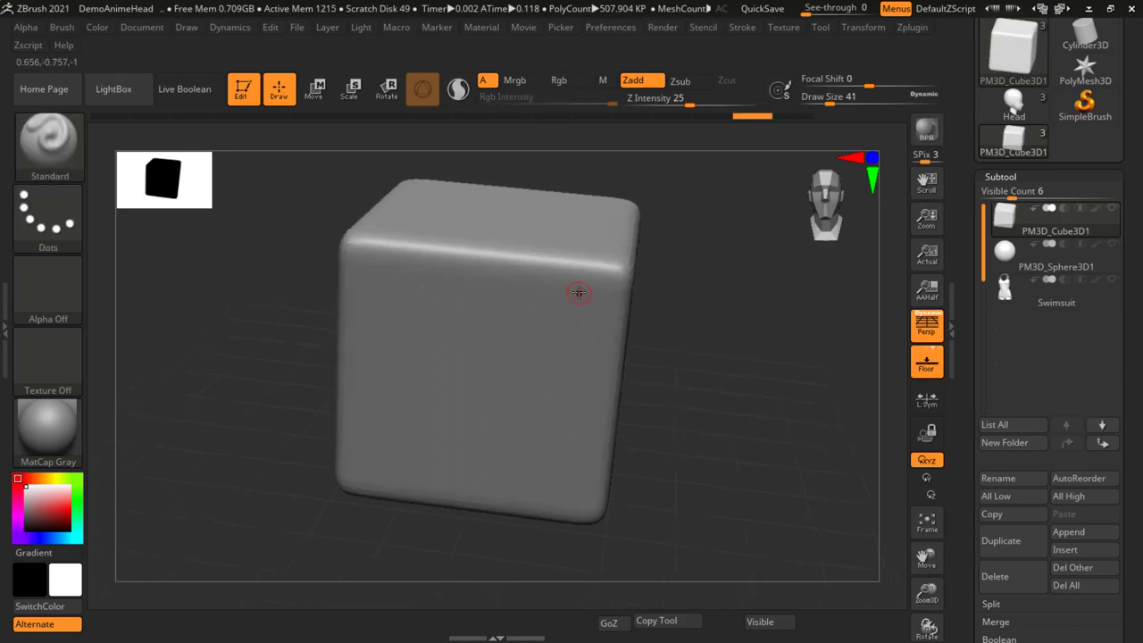
mouse_move(585, 288)
mouse_down()
mouse_move(543, 389)
mouse_move(463, 494)
mouse_up()
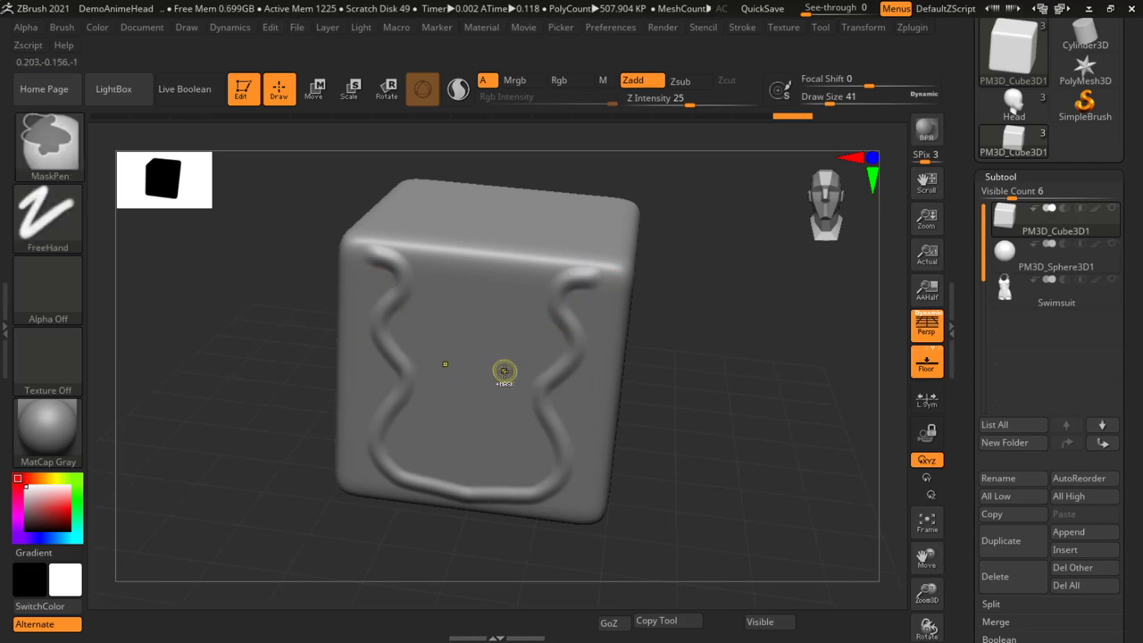
key(ctrl+z)
Step: Set Draw Size to 101, test an S-shaped ridge, and undo back to a smooth cube
key(s)
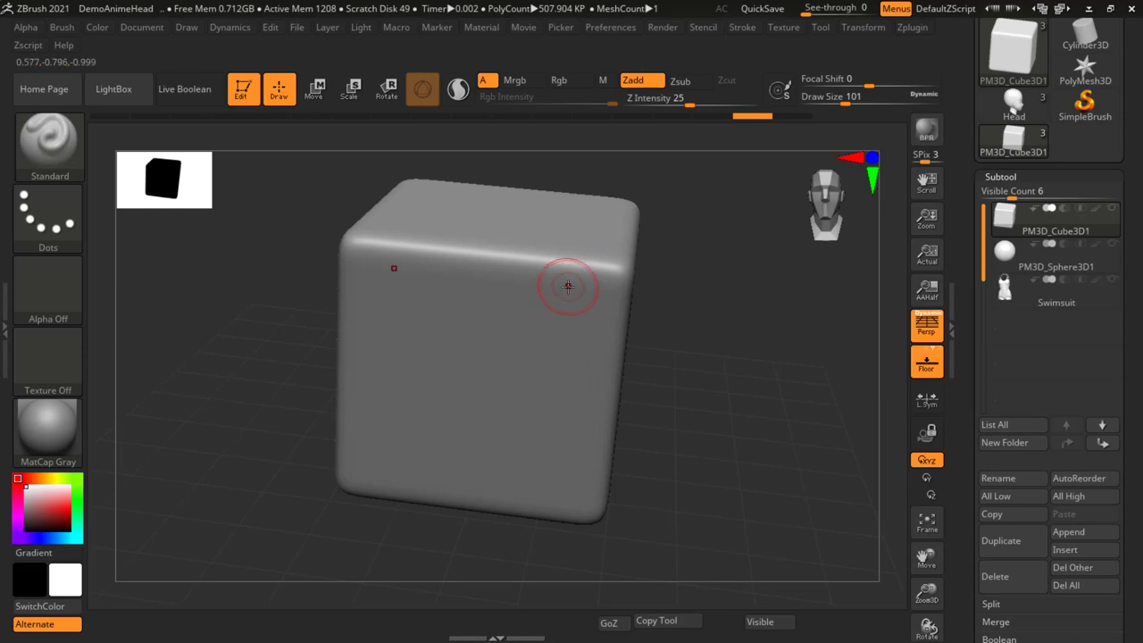
mouse_move(564, 286)
mouse_down()
mouse_move(513, 295)
mouse_move(491, 353)
mouse_move(500, 406)
mouse_move(546, 458)
mouse_move(543, 498)
mouse_move(475, 505)
mouse_up()
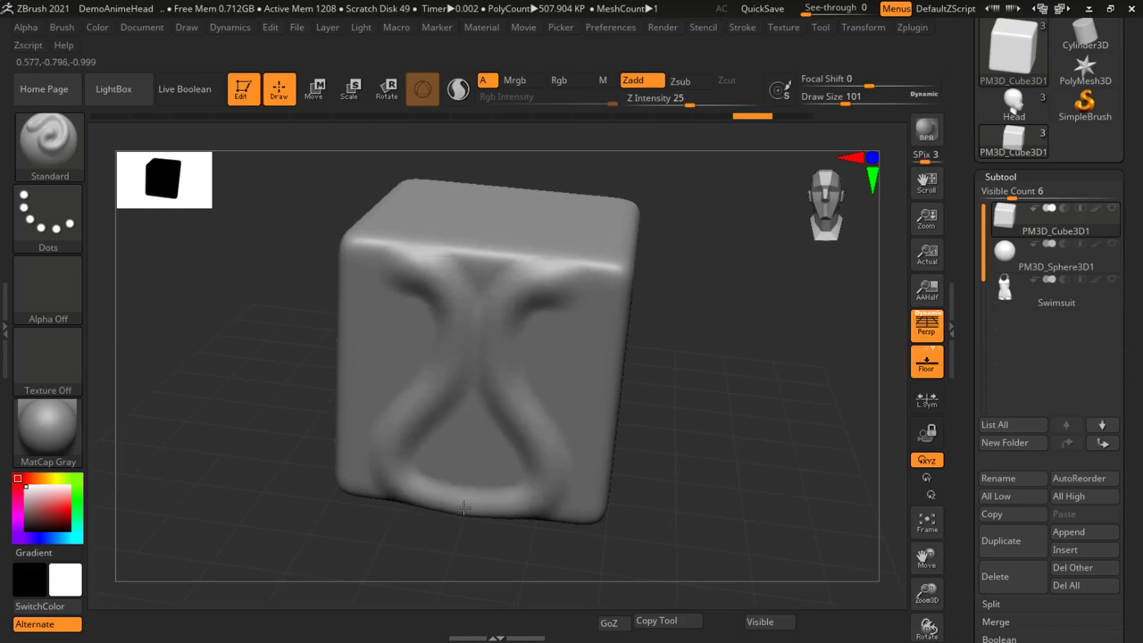
drag(759, 383, 746, 343)
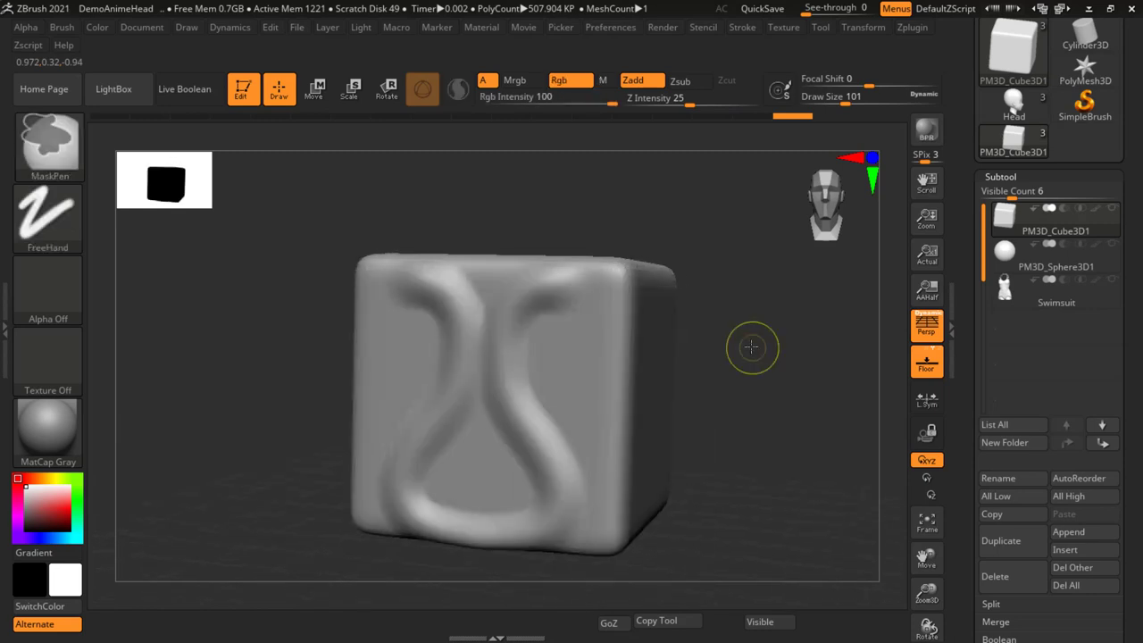
key(ctrl+z)
drag(741, 293, 739, 308)
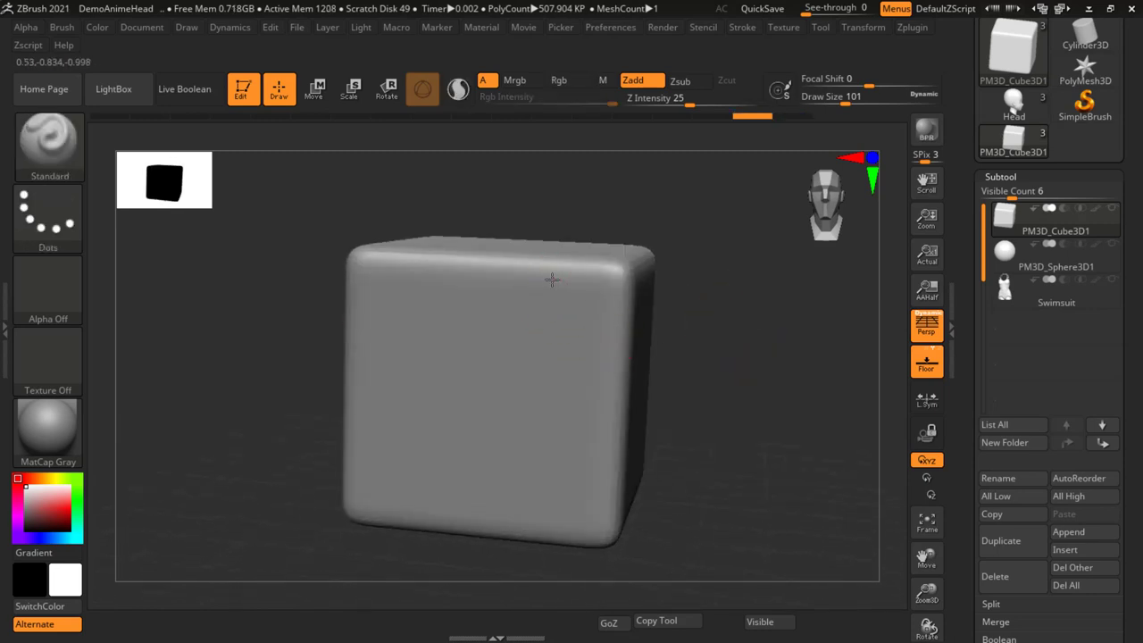
mouse_move(552, 284)
mouse_down()
mouse_move(455, 312)
mouse_move(527, 482)
mouse_up()
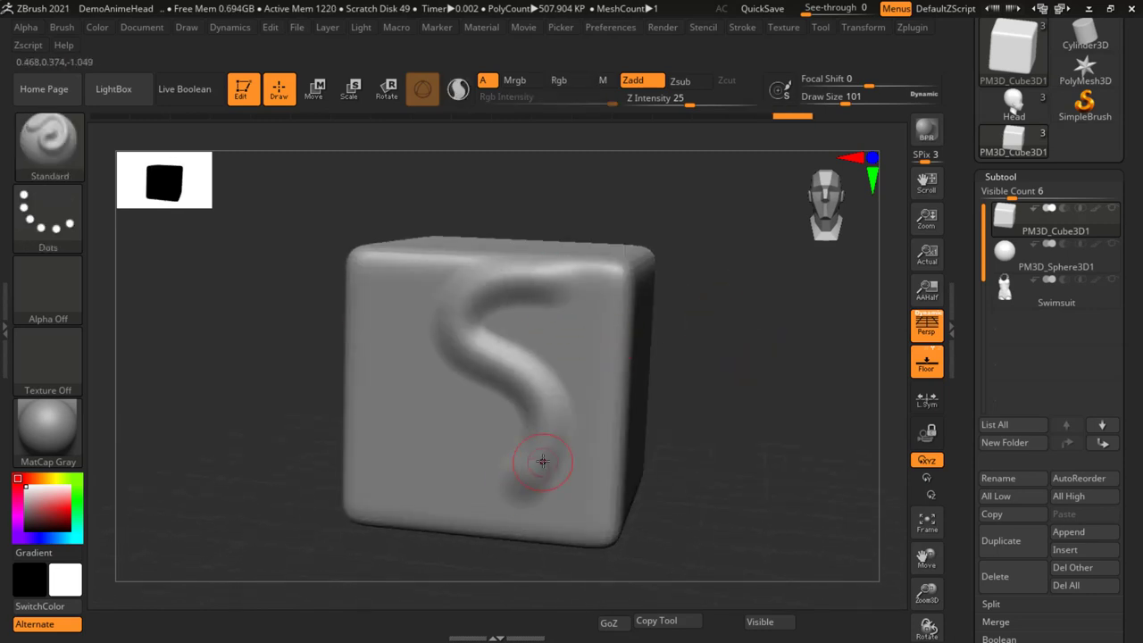
key(ctrl)
key(ctrl+z)
key(ctrl+z)
key(ctrl+z)
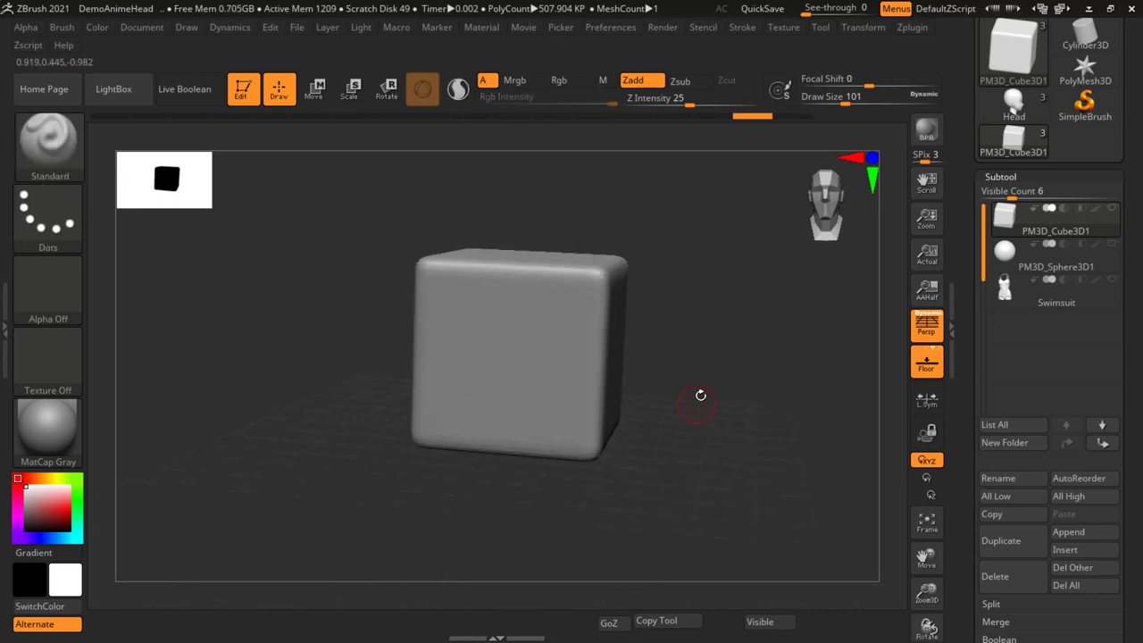
key(ctrl+z)
Step: Sculpt two mirrored U-shaped ridges on the cube's front, then undo them
alt+drag(699, 319, 689, 349)
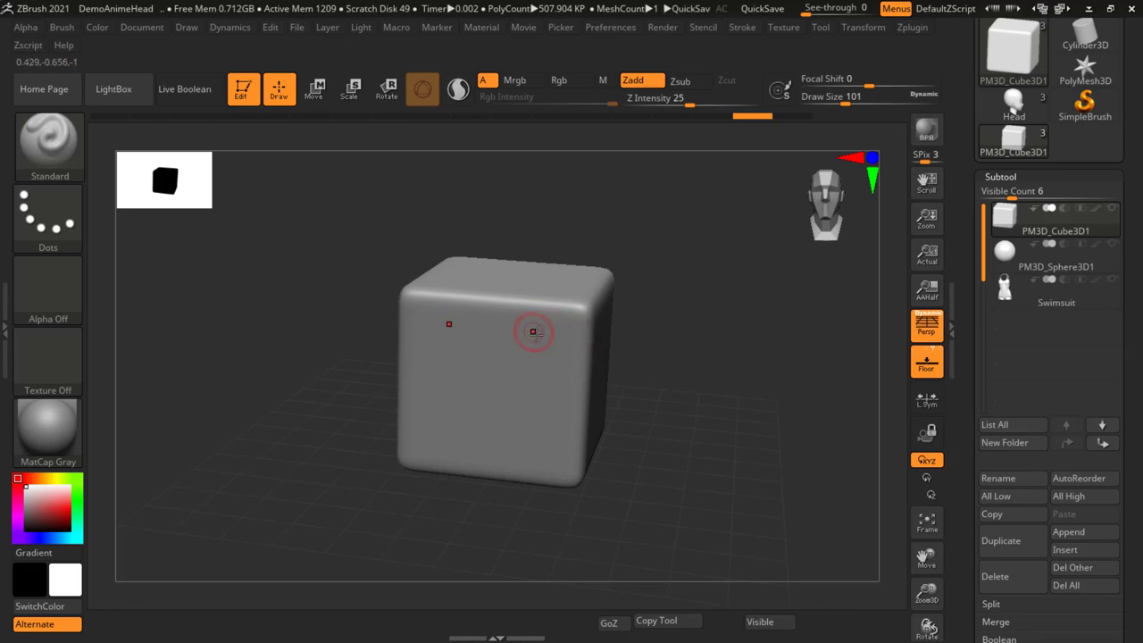
mouse_move(572, 320)
mouse_down()
mouse_move(525, 364)
mouse_move(489, 468)
mouse_up()
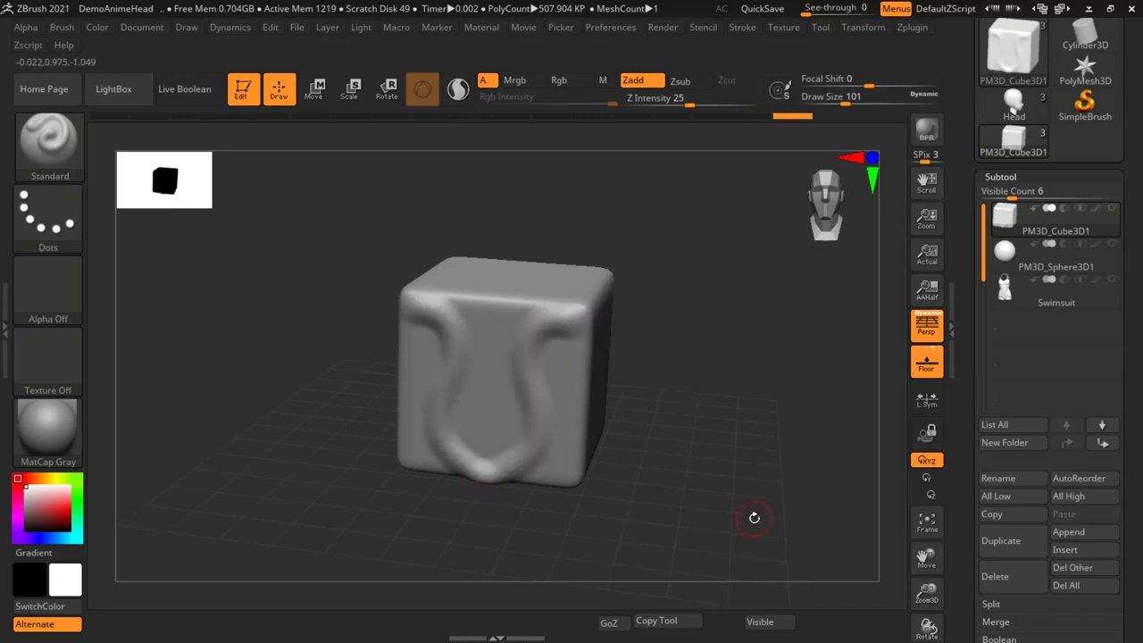
key(ctrl+z)
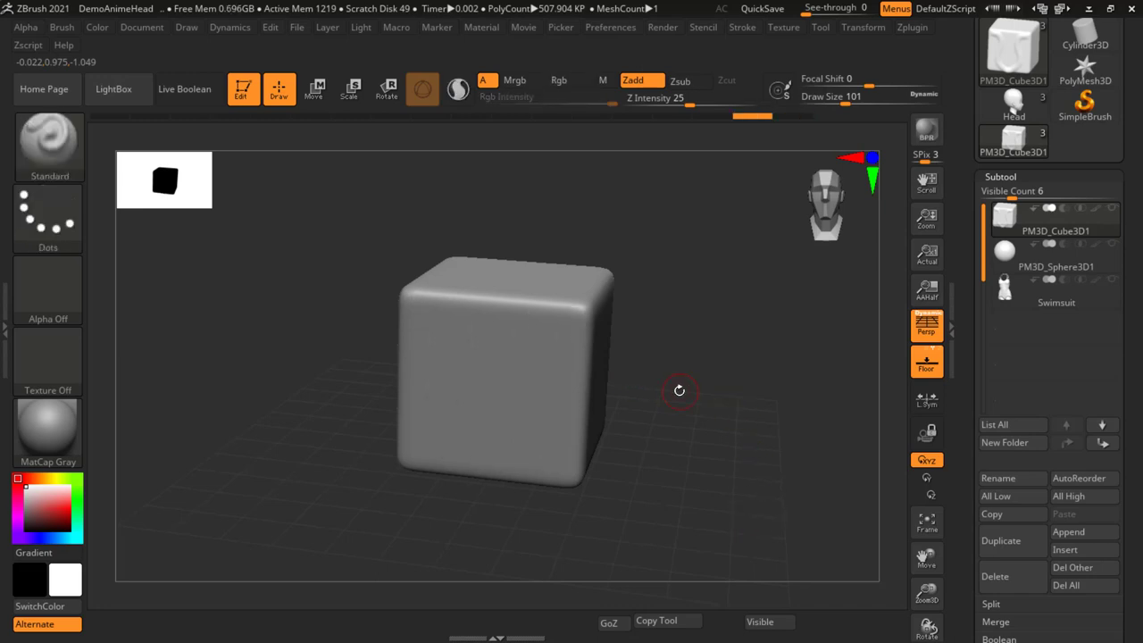
drag(679, 378, 625, 393)
Step: Set Draw Size to 62, sculpt mirrored hook-shaped curls, and undo them
key(s)
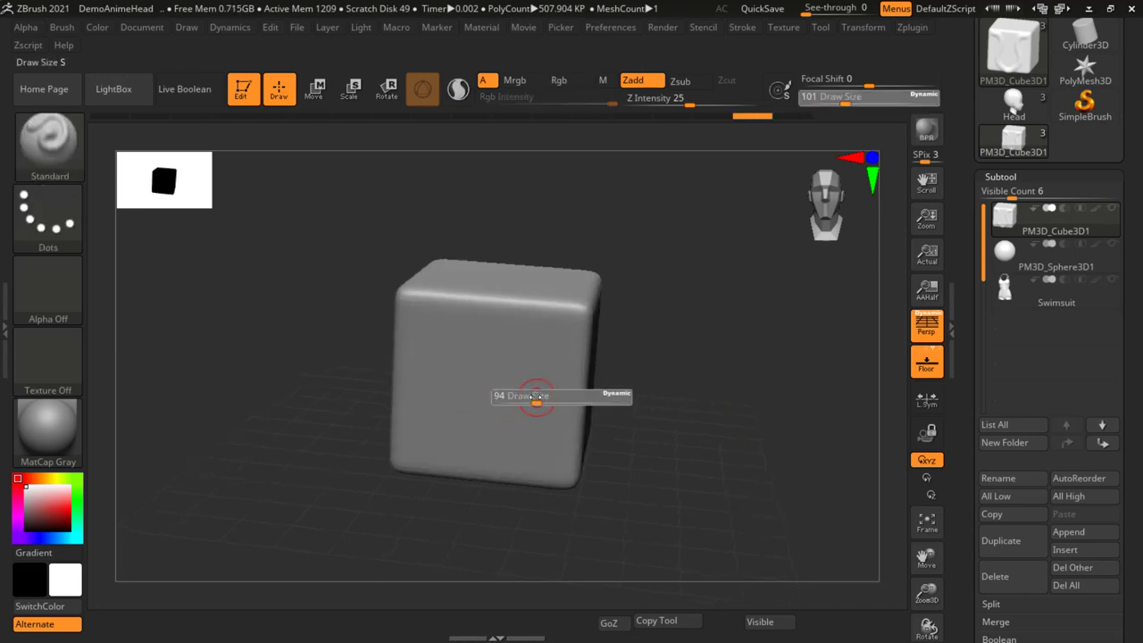
mouse_move(571, 308)
mouse_down()
mouse_move(536, 317)
mouse_move(555, 348)
mouse_move(536, 370)
mouse_move(527, 433)
mouse_move(489, 321)
mouse_move(514, 317)
mouse_move(566, 372)
mouse_move(569, 412)
mouse_move(547, 446)
mouse_move(500, 469)
mouse_move(482, 427)
mouse_move(482, 478)
mouse_up()
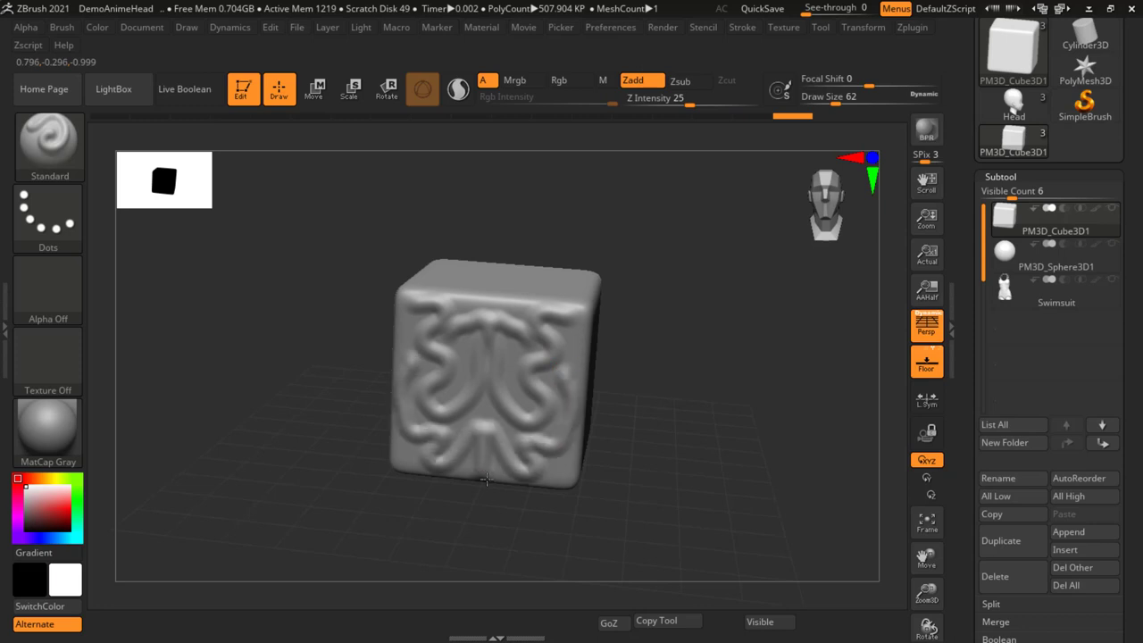
key(ctrl+z)
key(ctrl+z)
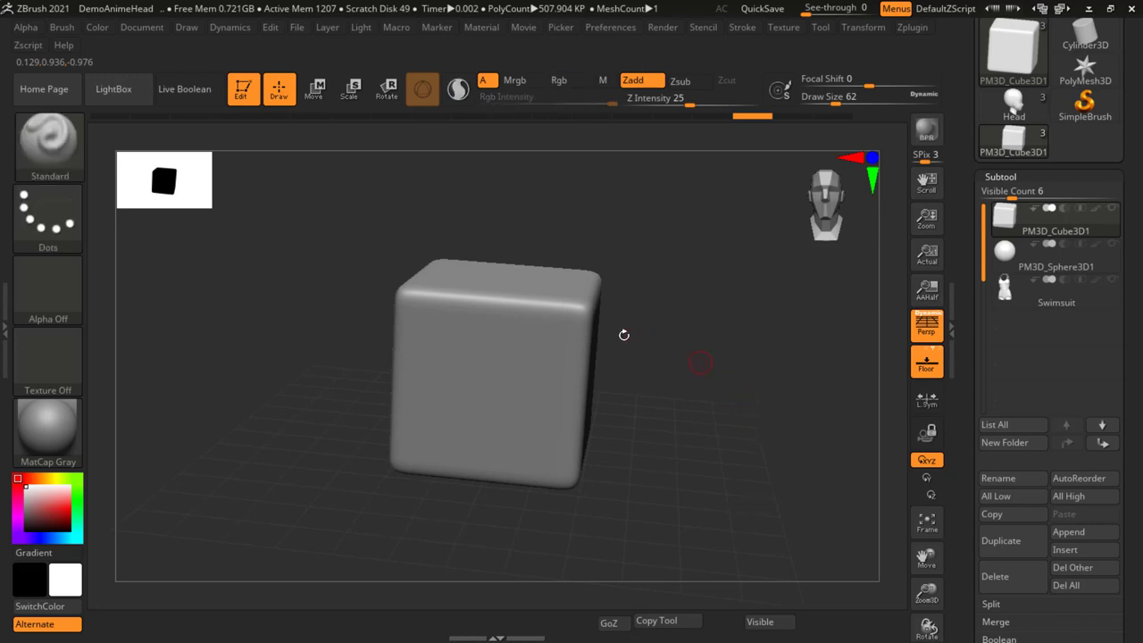
drag(677, 366, 663, 370)
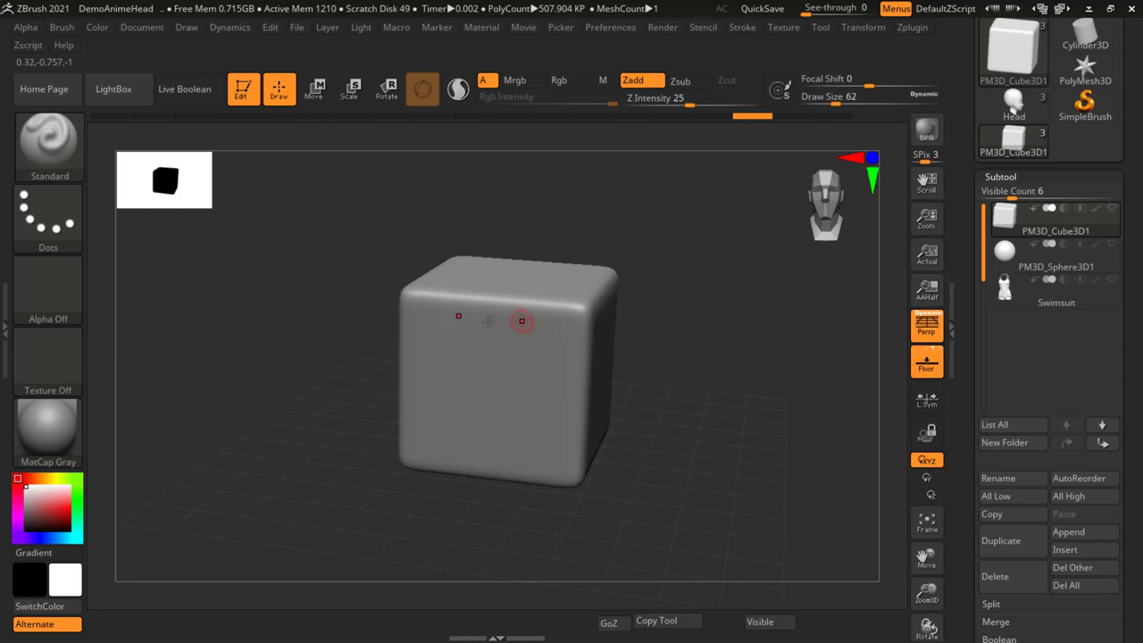
drag(644, 367, 639, 319)
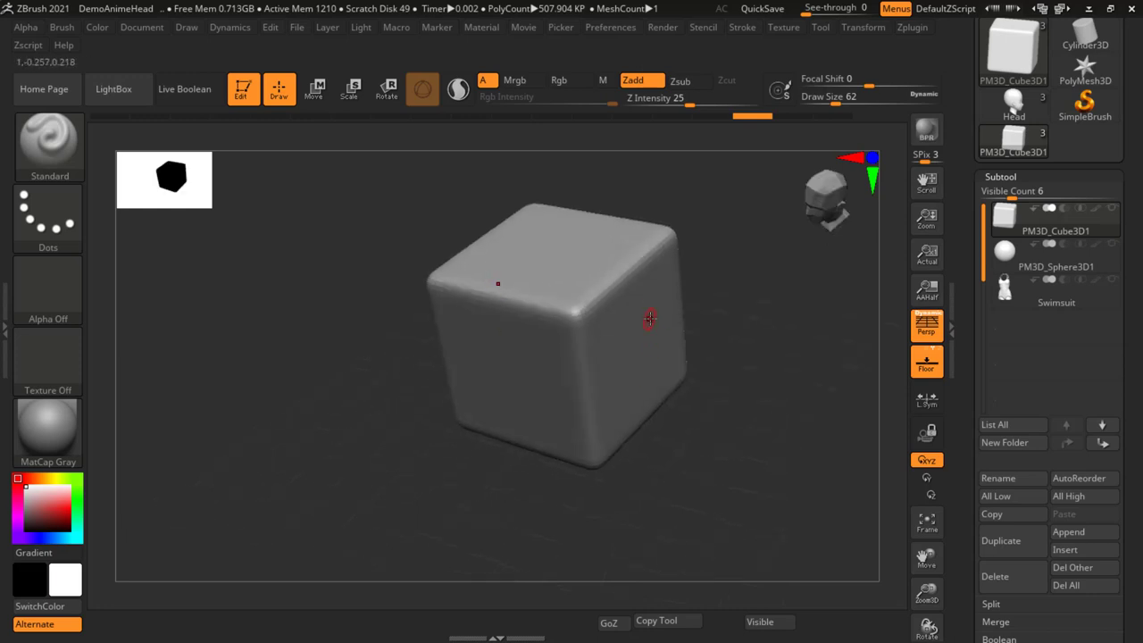
mouse_move(652, 273)
mouse_down()
mouse_move(633, 313)
mouse_move(625, 394)
mouse_up()
mouse_move(416, 474)
mouse_down()
mouse_move(473, 494)
mouse_move(581, 349)
mouse_move(750, 378)
mouse_up()
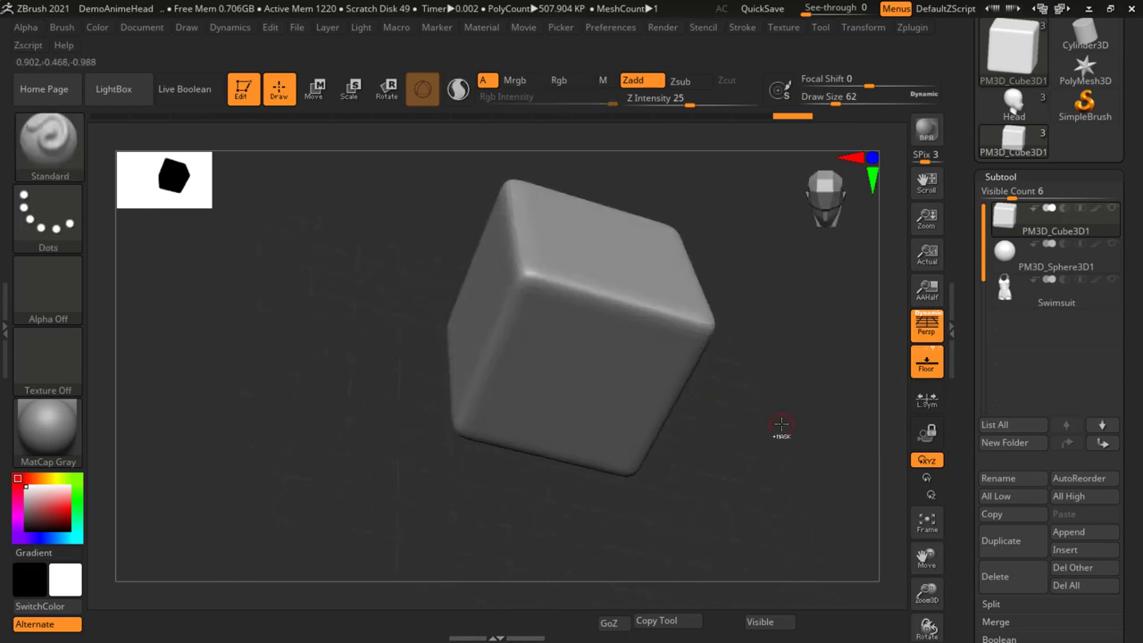
drag(766, 390, 761, 248)
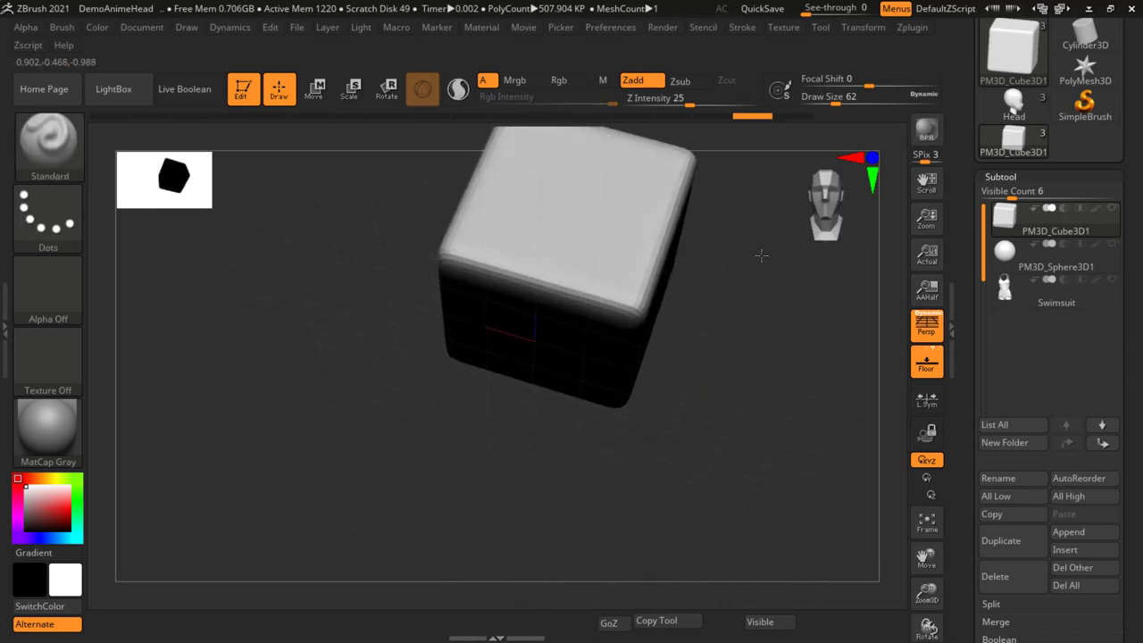
drag(709, 389, 446, 434)
ctrl+right_drag(447, 434, 498, 480)
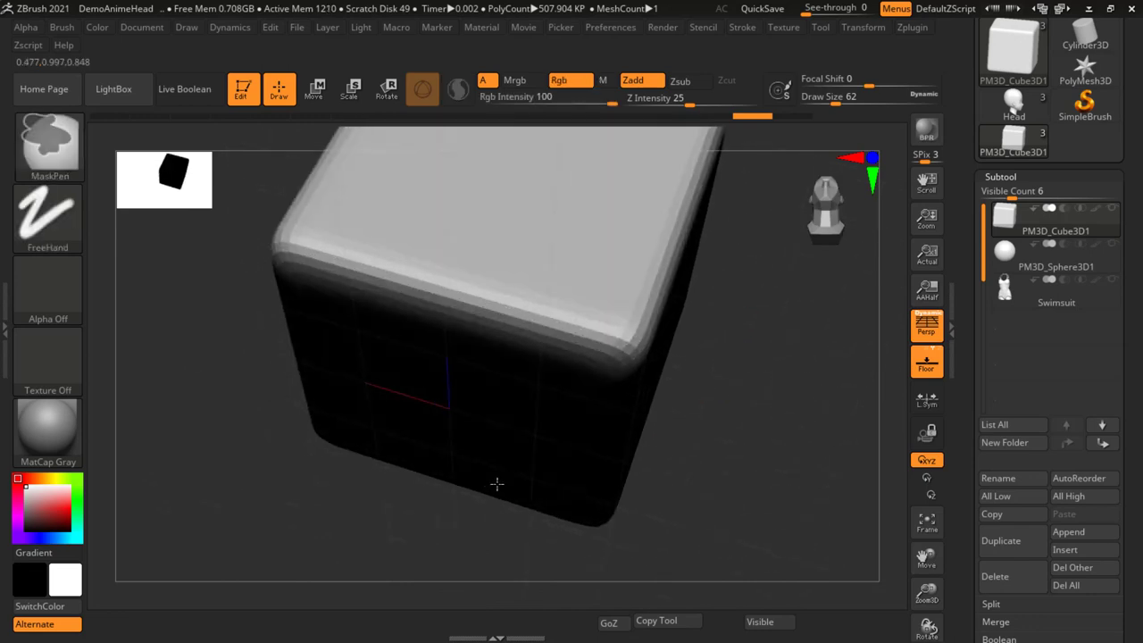
mouse_move(713, 444)
mouse_down()
mouse_move(760, 416)
mouse_move(514, 361)
mouse_up()
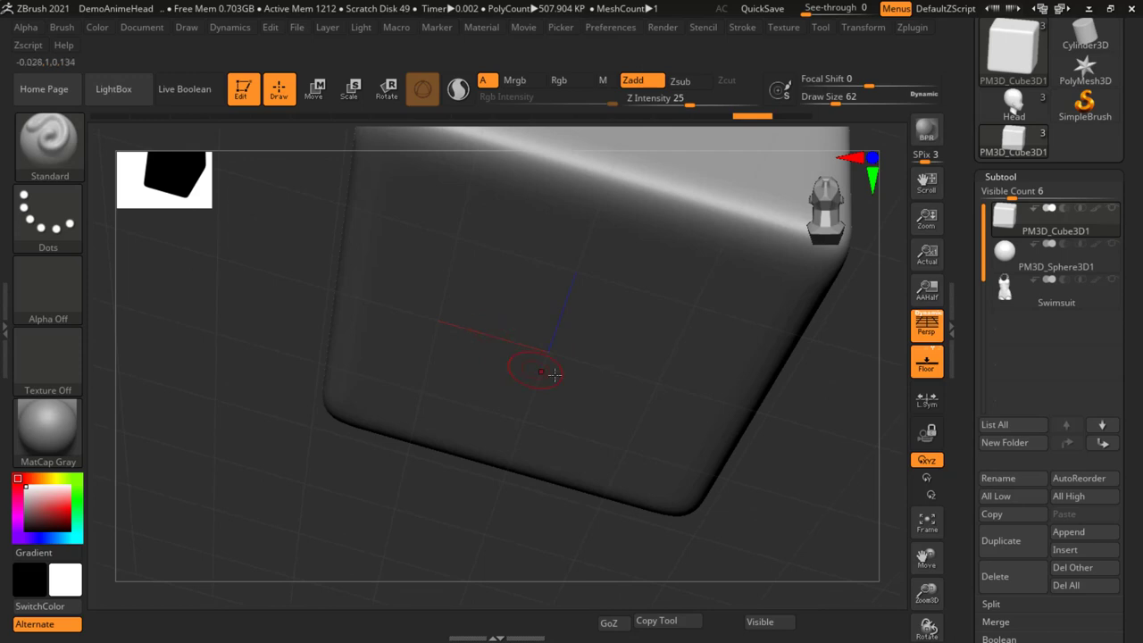
drag(767, 403, 435, 300)
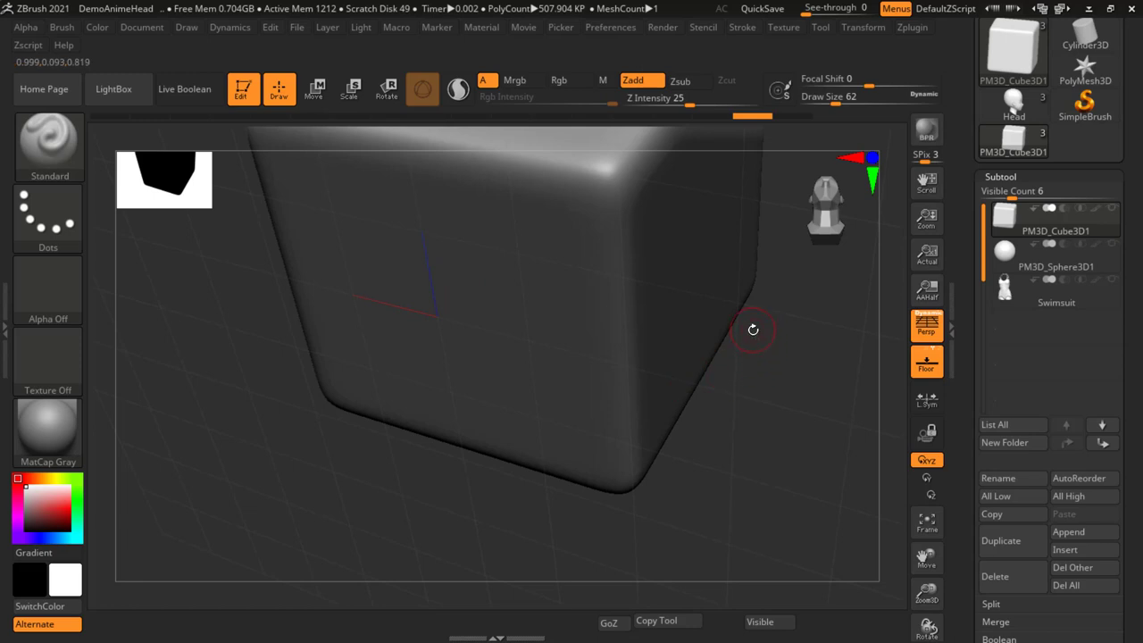
mouse_move(752, 330)
mouse_down()
mouse_move(741, 351)
mouse_move(748, 434)
mouse_move(773, 387)
mouse_move(607, 376)
mouse_move(455, 384)
mouse_up()
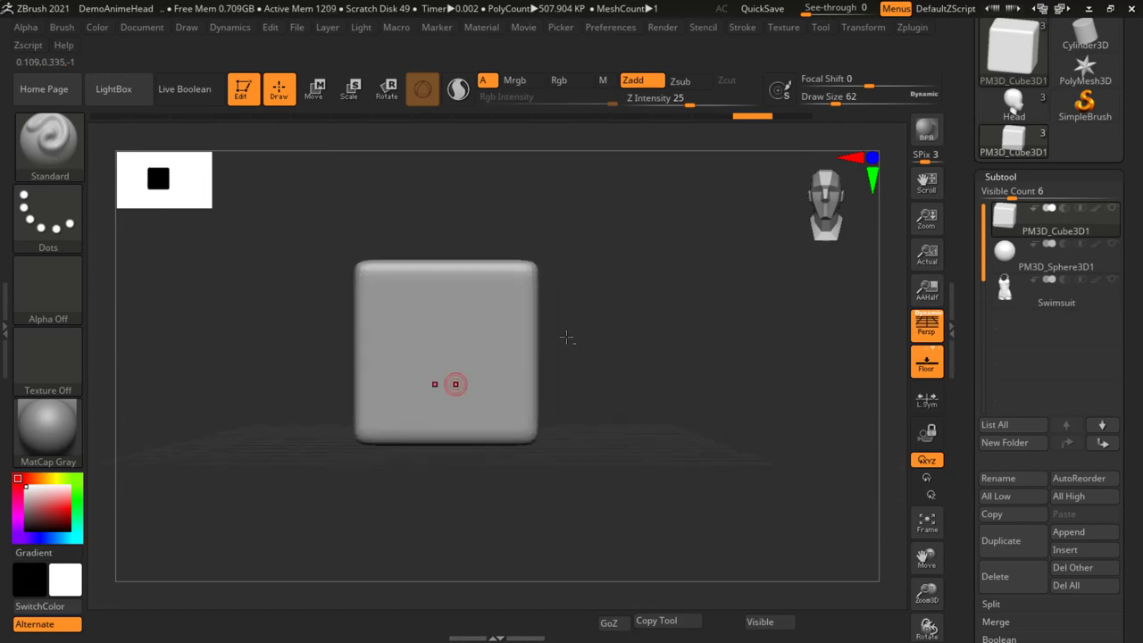
Step: Toggle Activate Symmetry in the Transform palette, leaving mirrored sculpting on
click(863, 28)
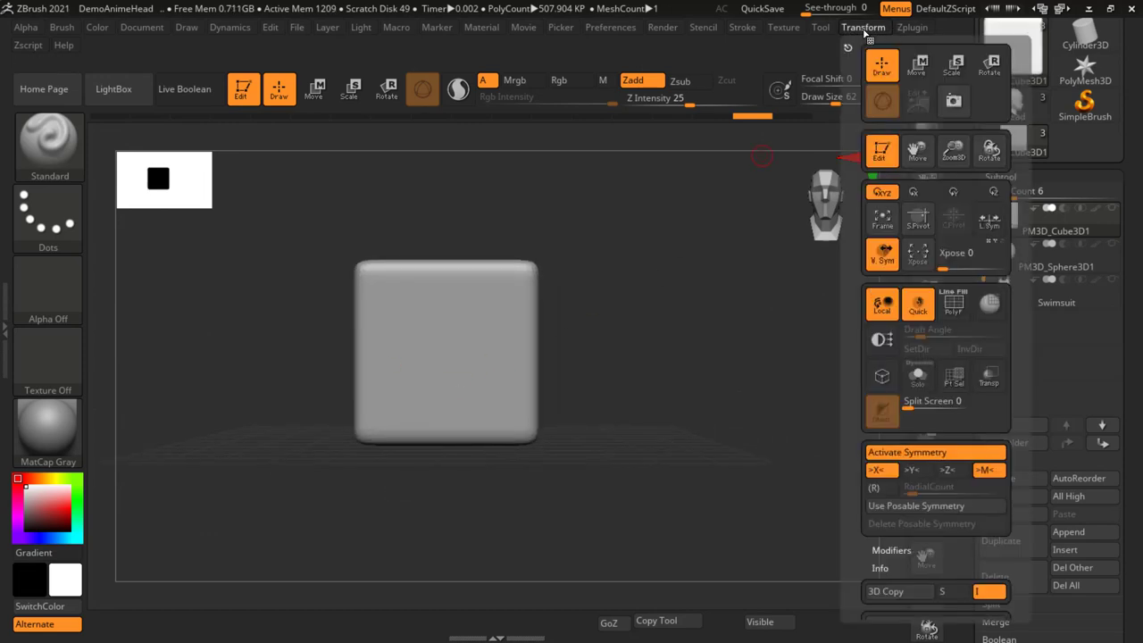
click(909, 457)
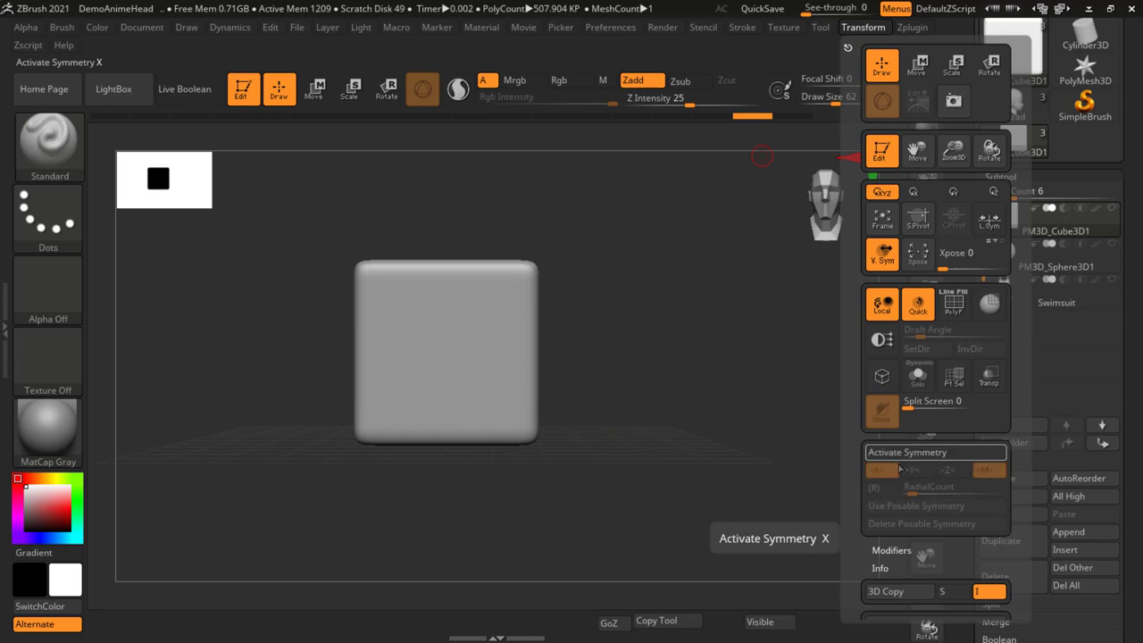
click(941, 459)
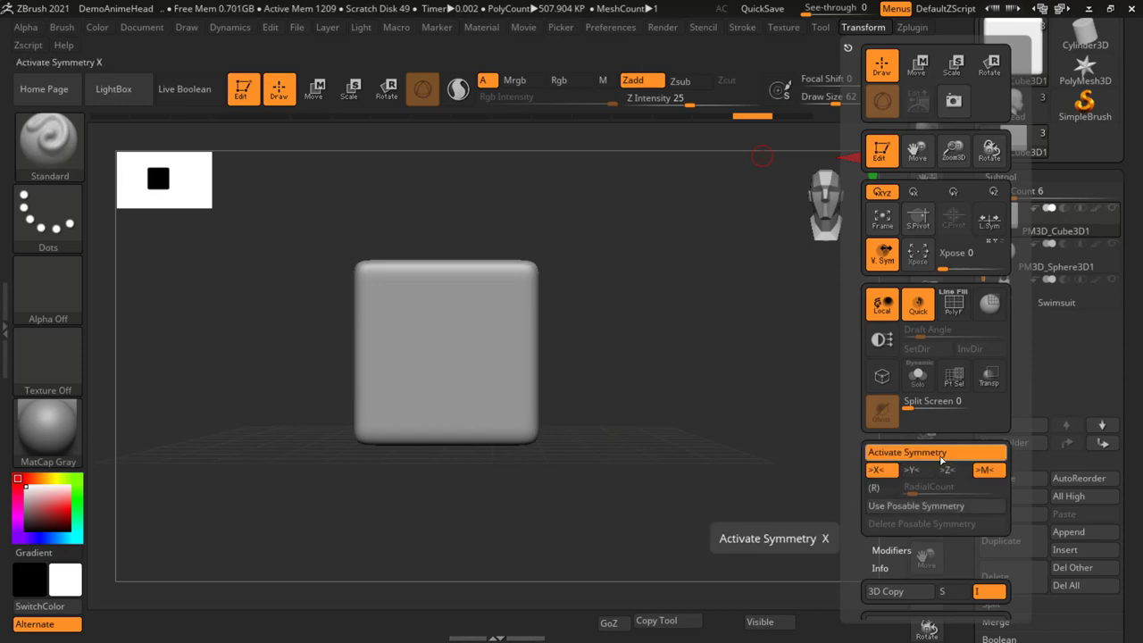
click(941, 458)
click(941, 459)
click(926, 454)
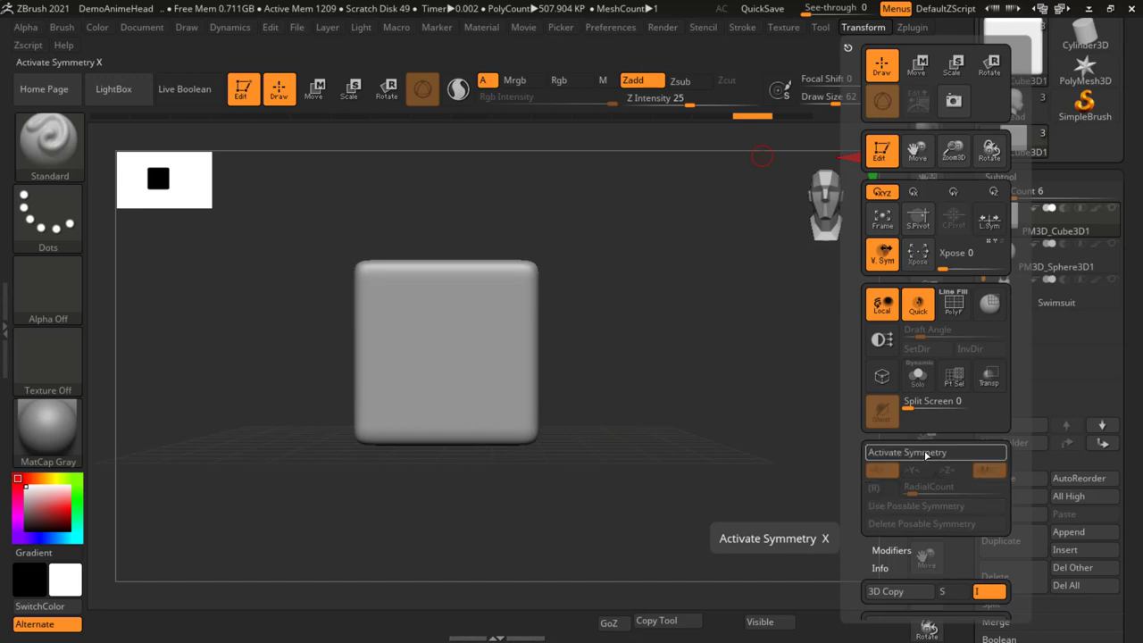
click(926, 454)
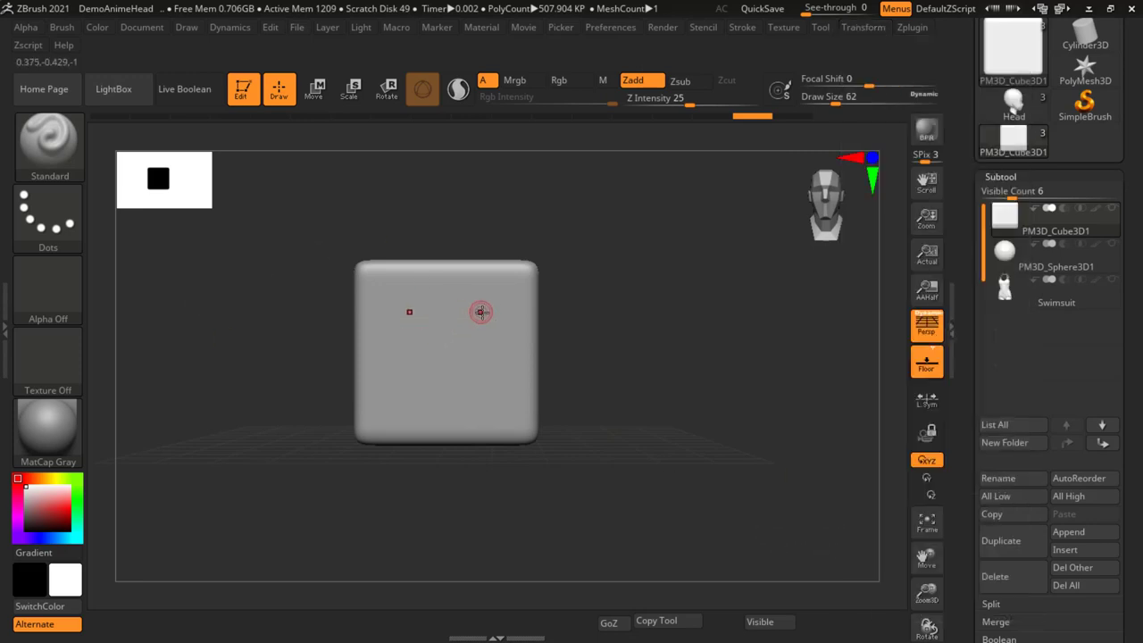
click(855, 29)
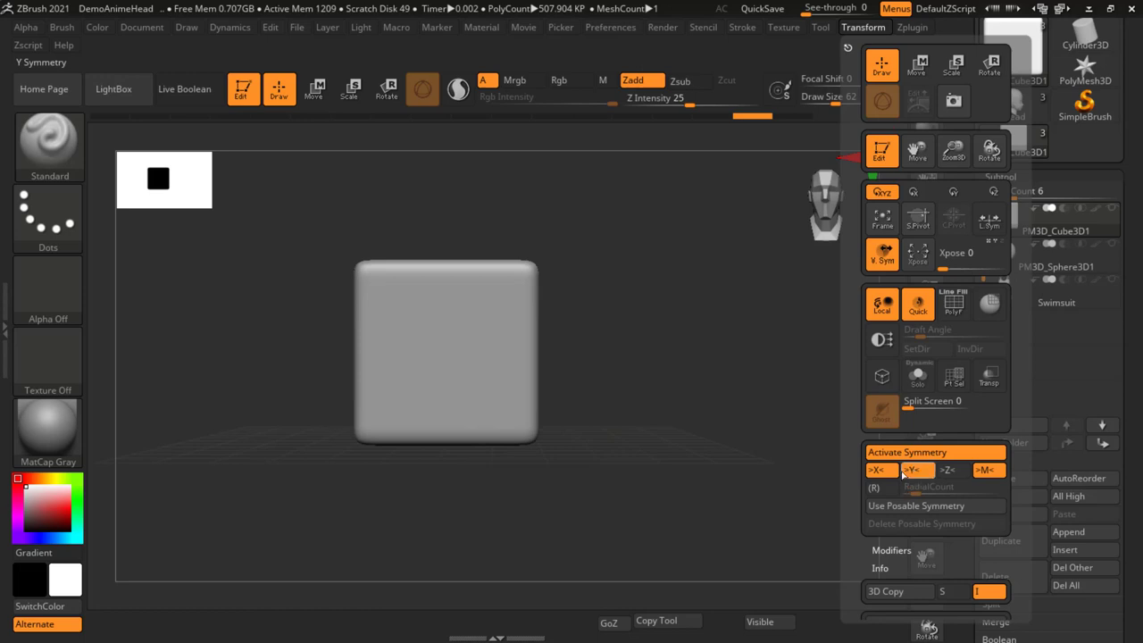
Step: Set Draw Size to 116 and test mirrored round bulges, then undo them
drag(605, 281, 682, 316)
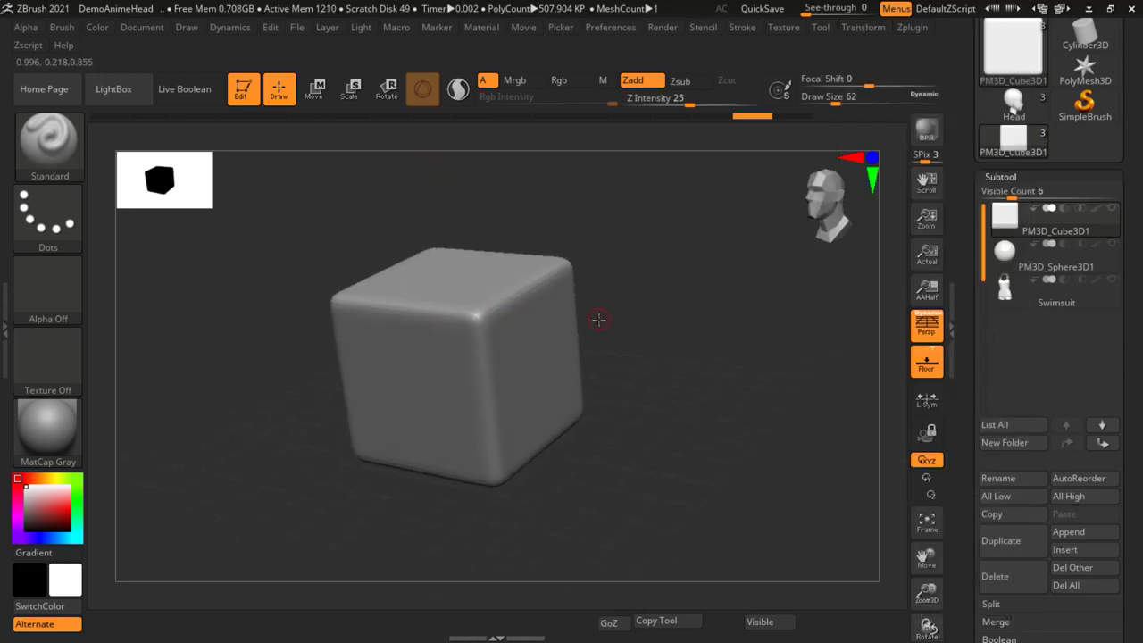
mouse_move(594, 319)
mouse_down()
mouse_move(603, 328)
mouse_move(458, 287)
mouse_up()
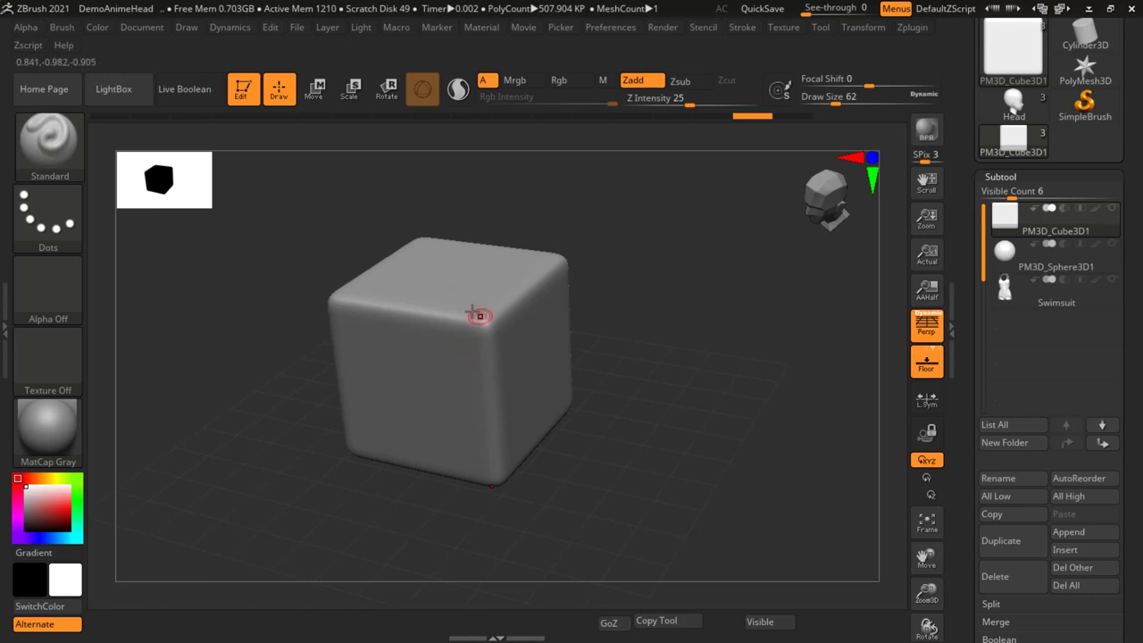
key(s)
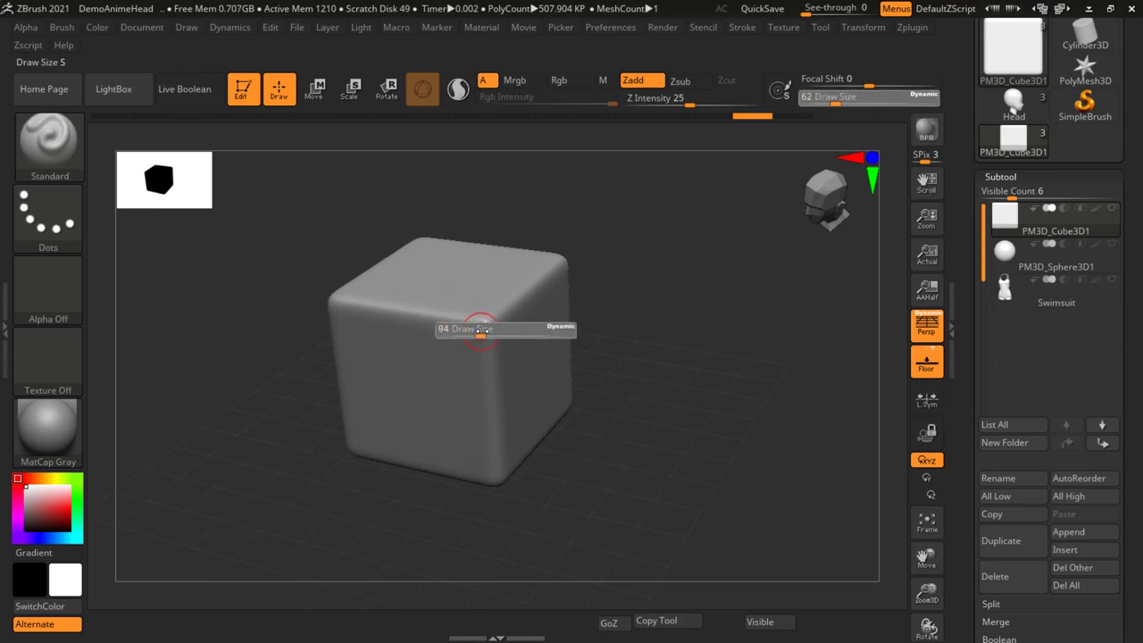
mouse_move(480, 330)
mouse_down()
mouse_move(487, 344)
mouse_move(469, 331)
mouse_up()
mouse_move(768, 426)
mouse_down()
mouse_move(772, 355)
mouse_move(766, 384)
mouse_up()
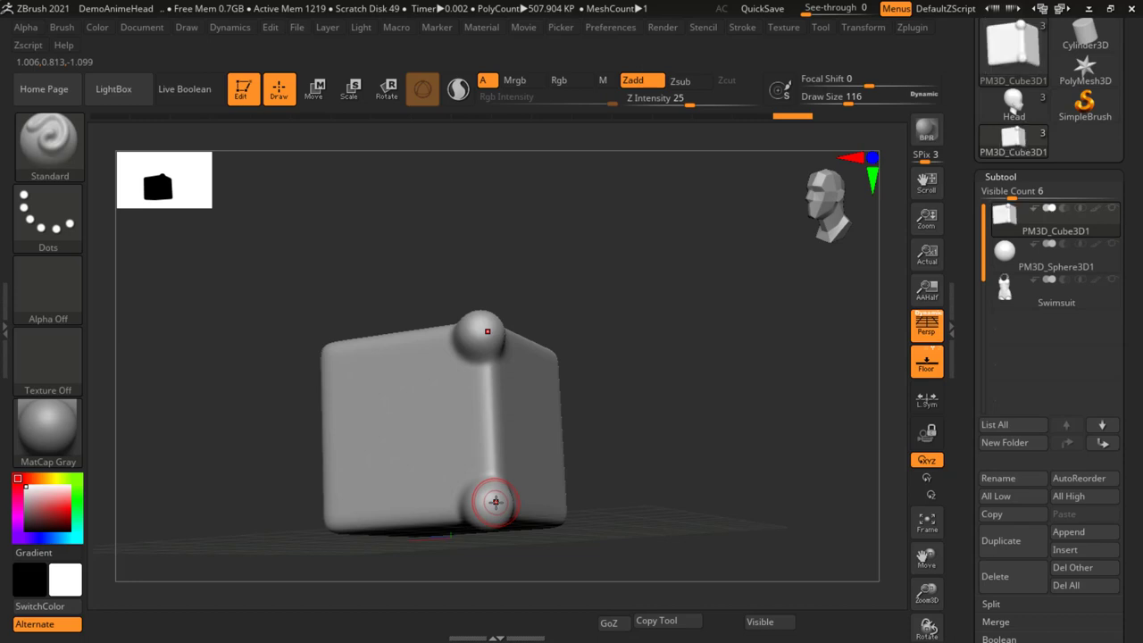
key(ctrl+z)
Step: Test dents on the cube's top and front edge, then undo them
mouse_move(662, 362)
mouse_down()
mouse_move(706, 382)
mouse_move(477, 295)
mouse_up()
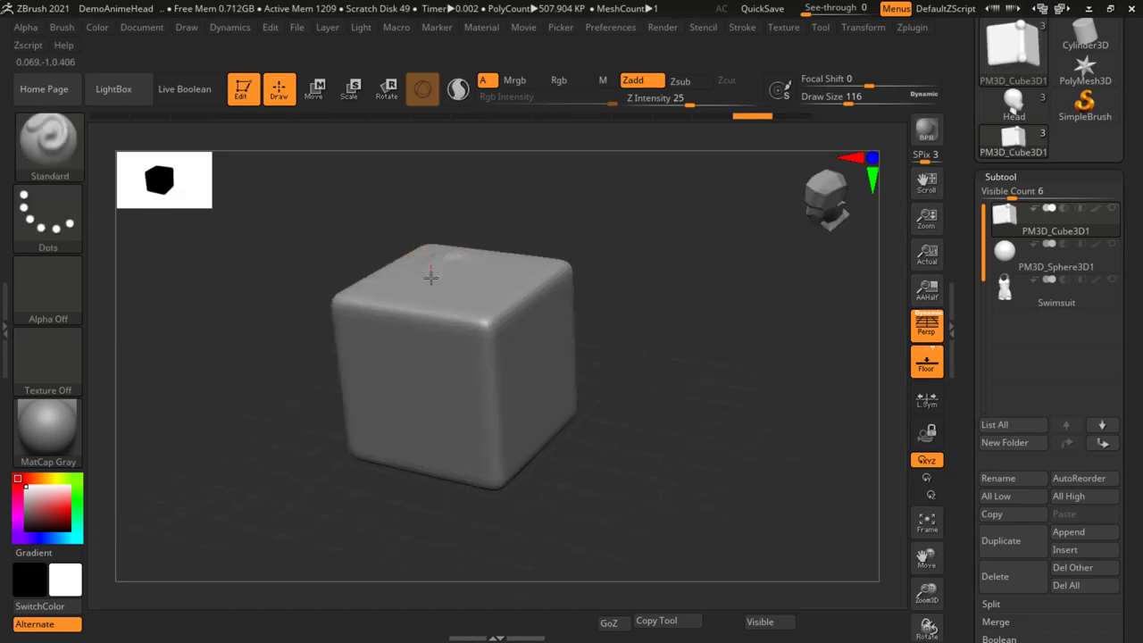
drag(431, 281, 456, 297)
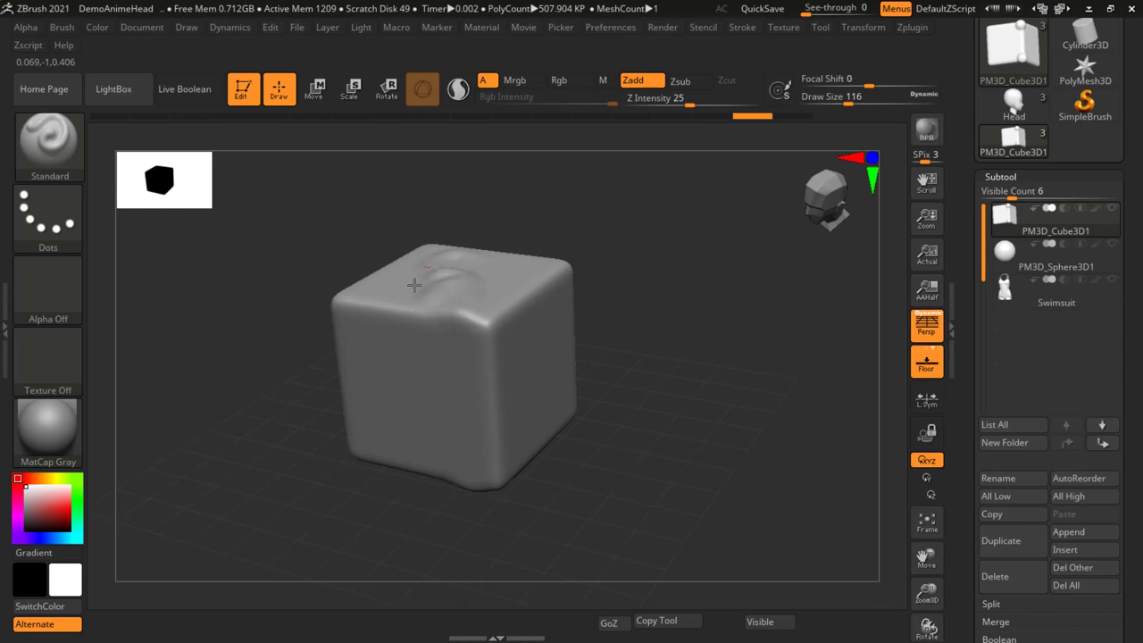
mouse_move(653, 383)
mouse_down()
mouse_move(684, 342)
mouse_move(680, 245)
mouse_move(697, 390)
mouse_move(524, 233)
mouse_up()
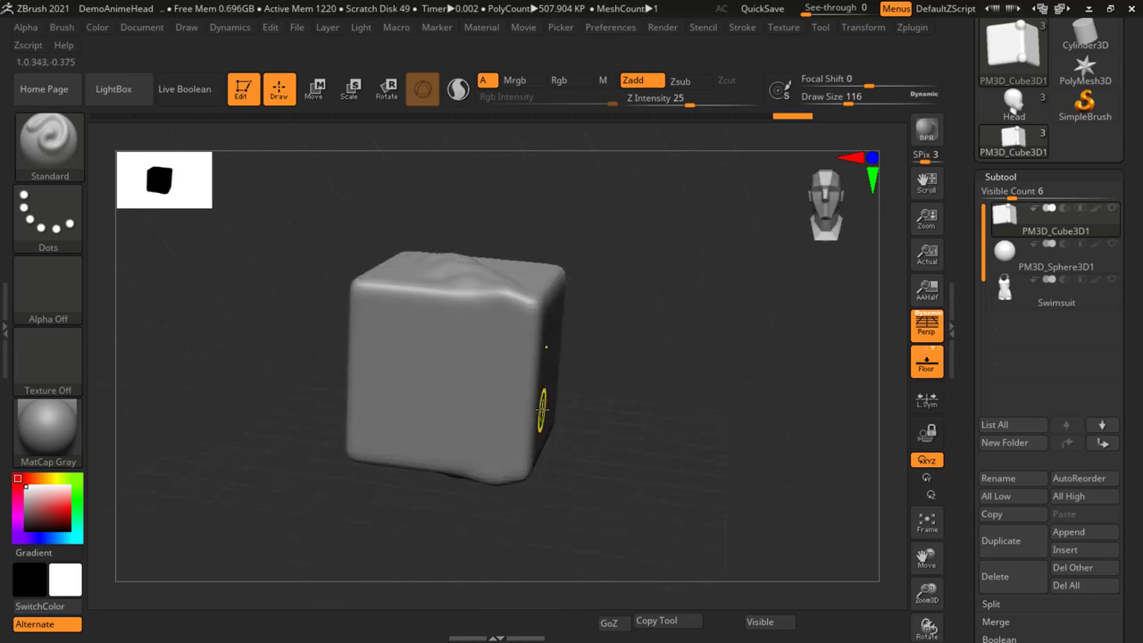
key(ctrl+z)
click(863, 28)
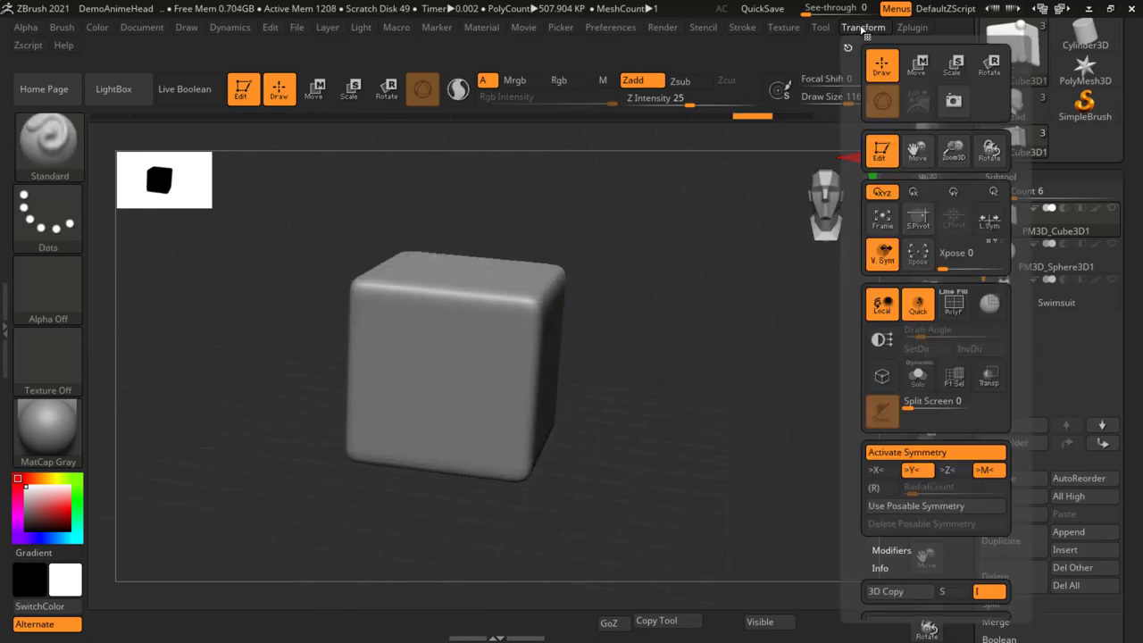
click(912, 470)
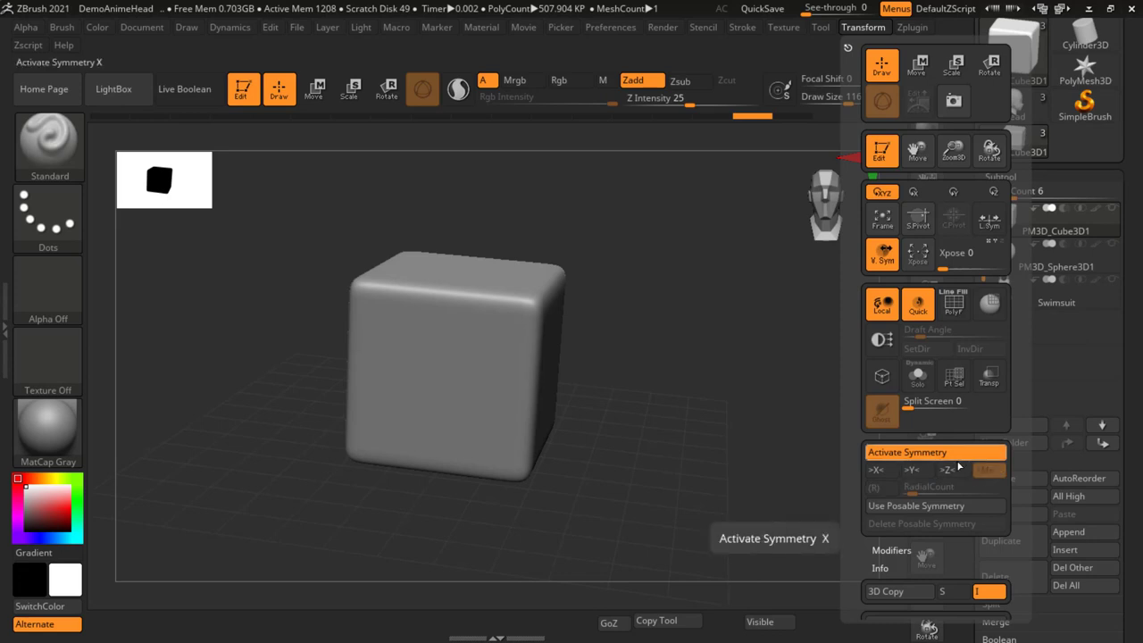
click(948, 470)
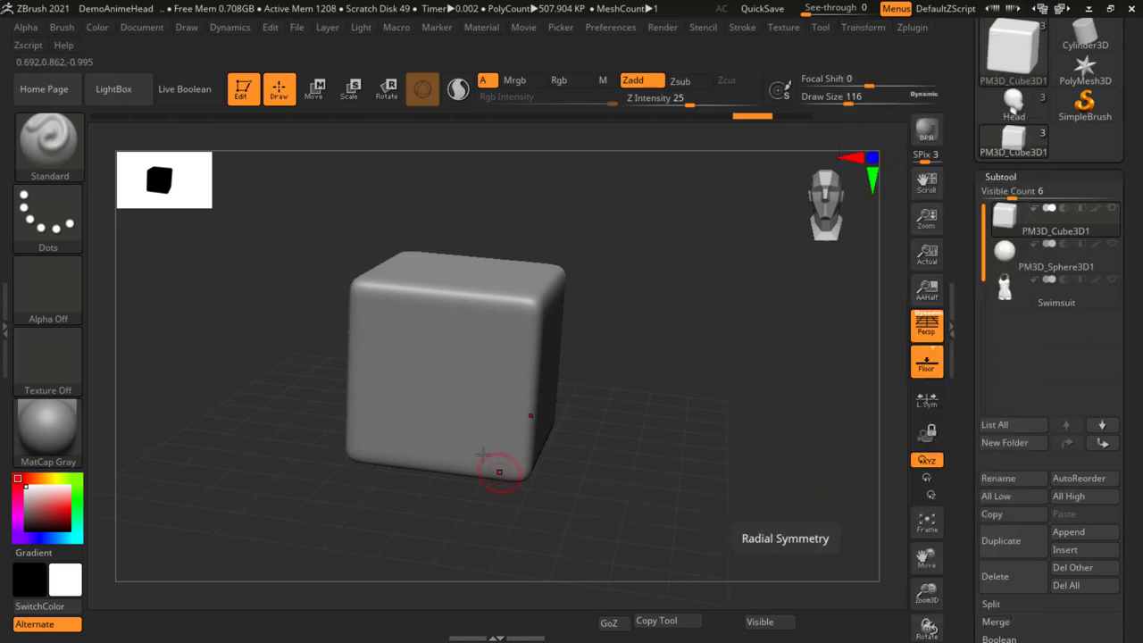
drag(482, 453, 454, 352)
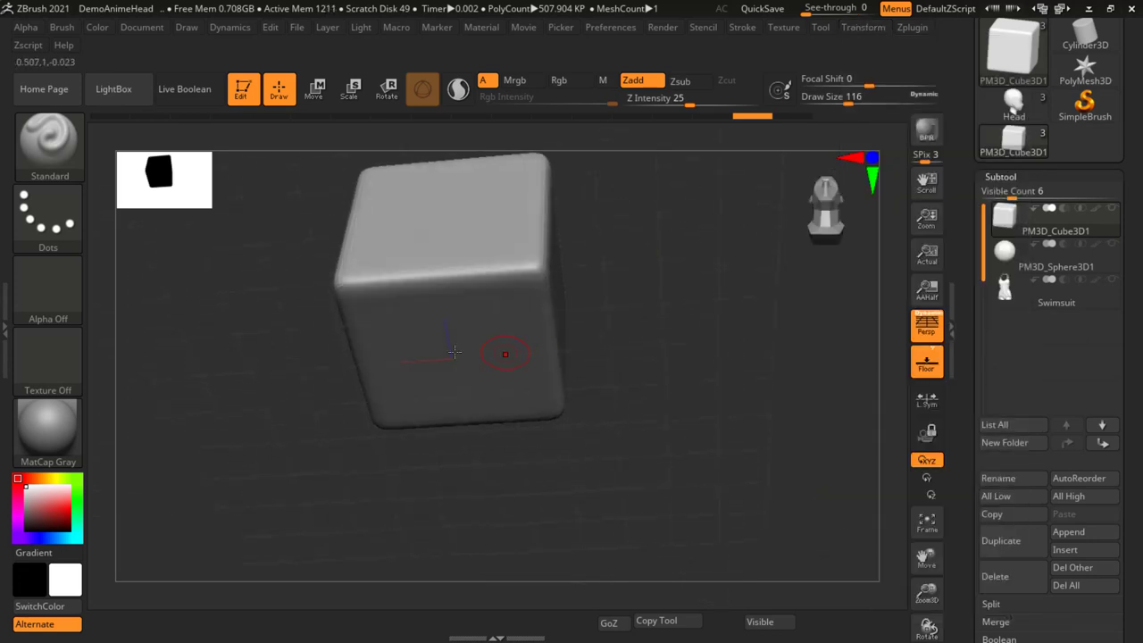
drag(702, 340, 434, 262)
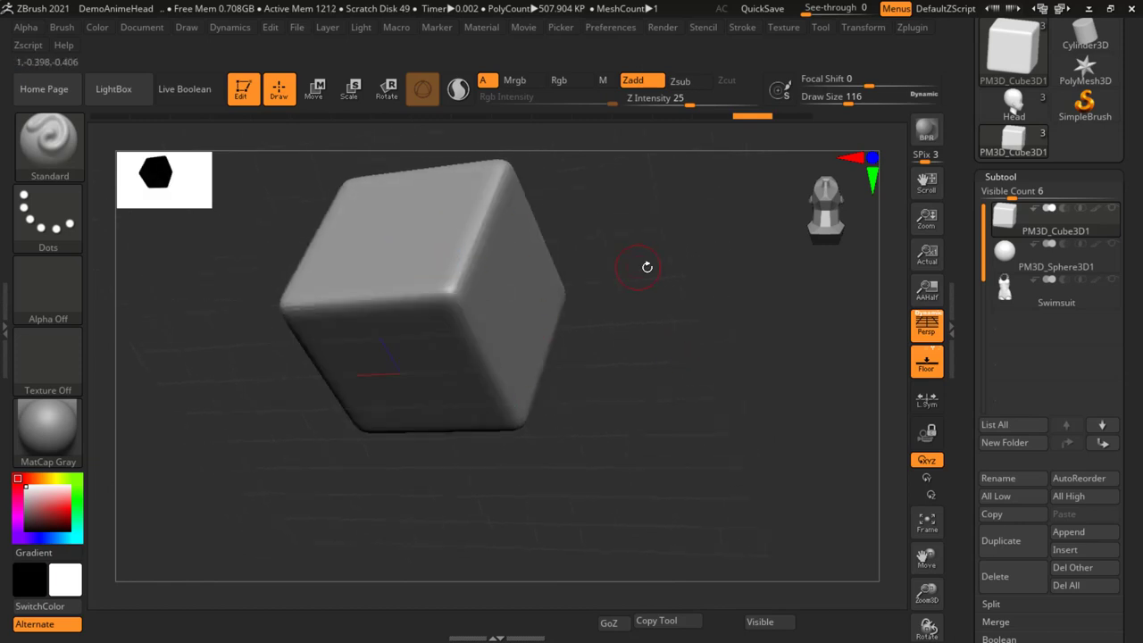
mouse_move(645, 265)
mouse_down()
mouse_move(593, 313)
mouse_move(556, 414)
mouse_up()
mouse_move(525, 351)
mouse_down()
mouse_move(405, 315)
mouse_move(424, 375)
mouse_move(416, 442)
mouse_up()
drag(681, 319, 588, 335)
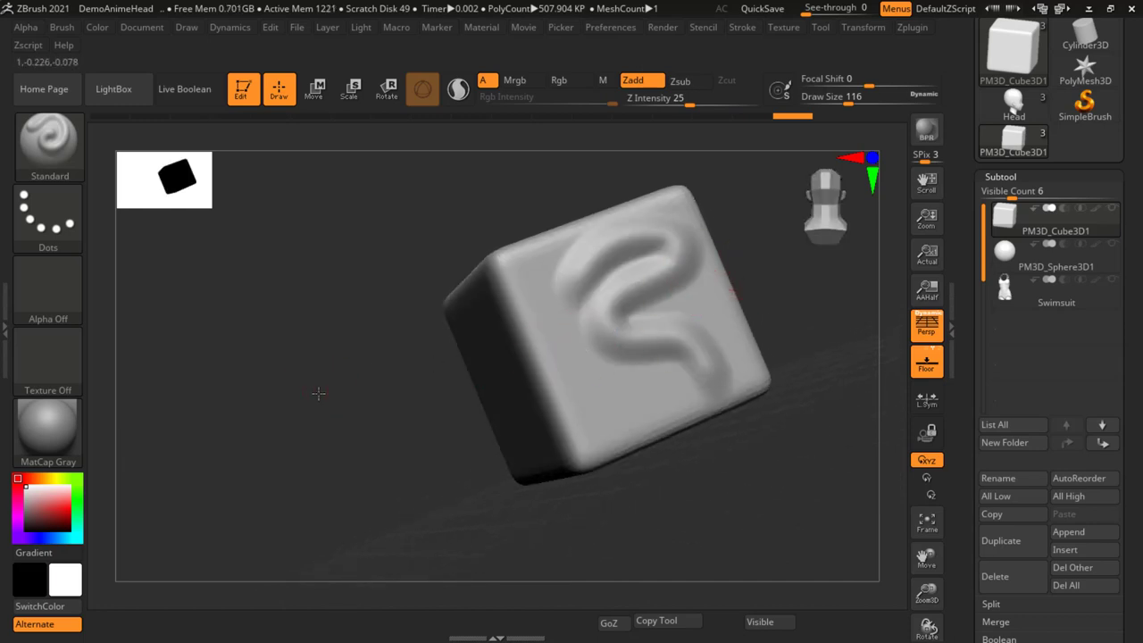
mouse_move(316, 396)
mouse_down()
mouse_move(400, 385)
mouse_move(424, 370)
mouse_move(482, 384)
mouse_up()
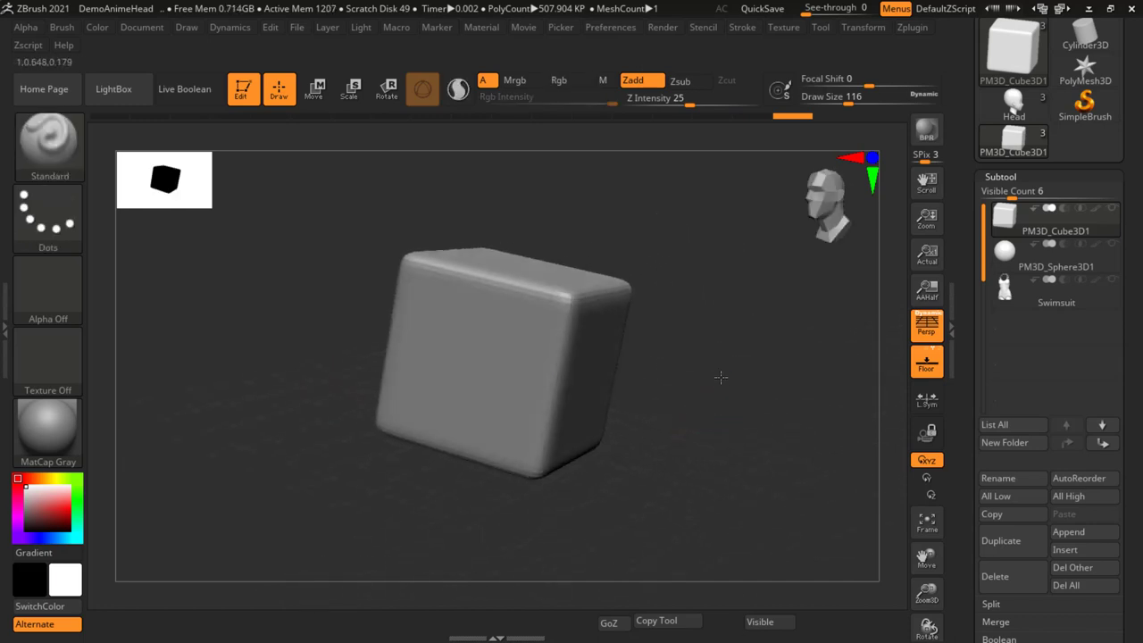
mouse_move(717, 397)
mouse_down()
mouse_move(690, 395)
mouse_move(689, 372)
mouse_move(719, 262)
mouse_move(703, 314)
mouse_move(747, 298)
mouse_move(752, 259)
mouse_up()
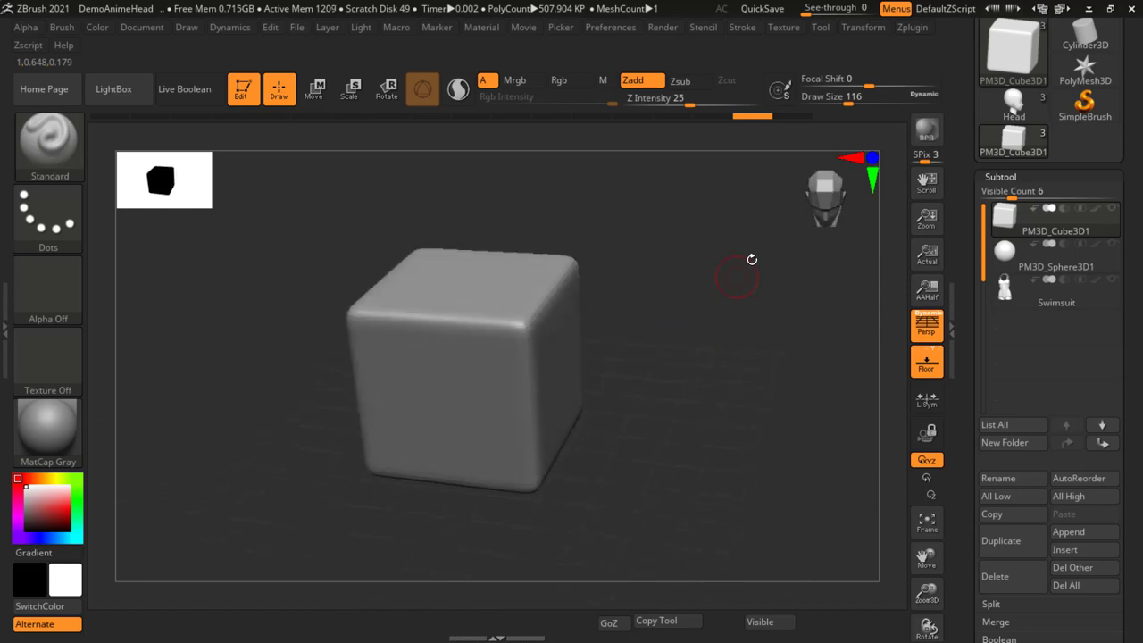
Step: Turn on >Y< mirror symmetry and undo a trial bump on the cube's side
click(863, 29)
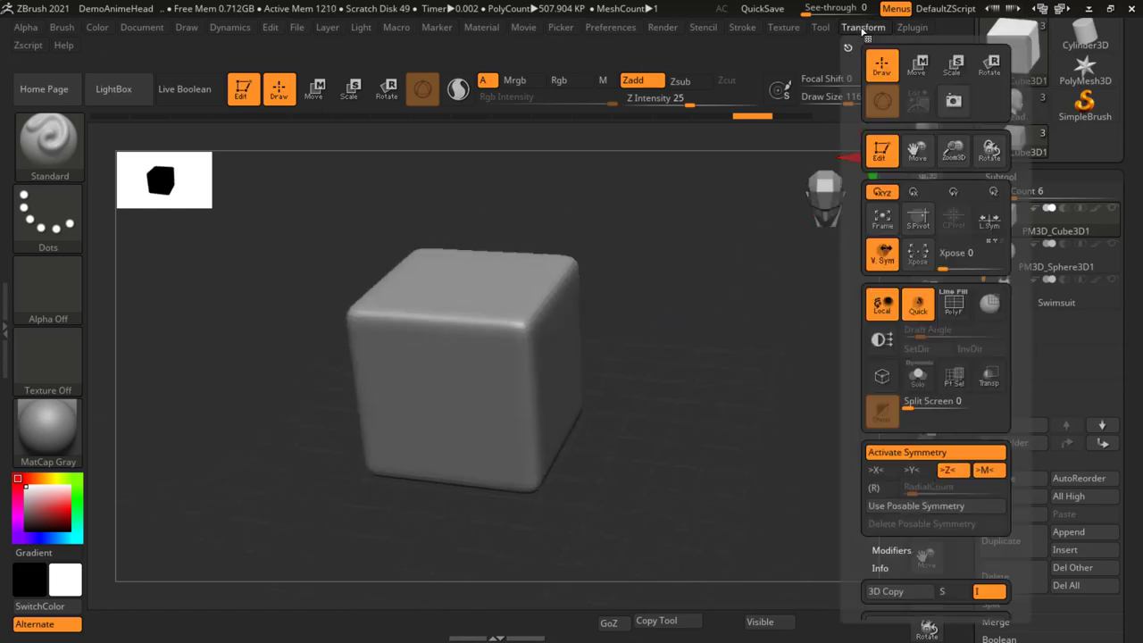
click(930, 474)
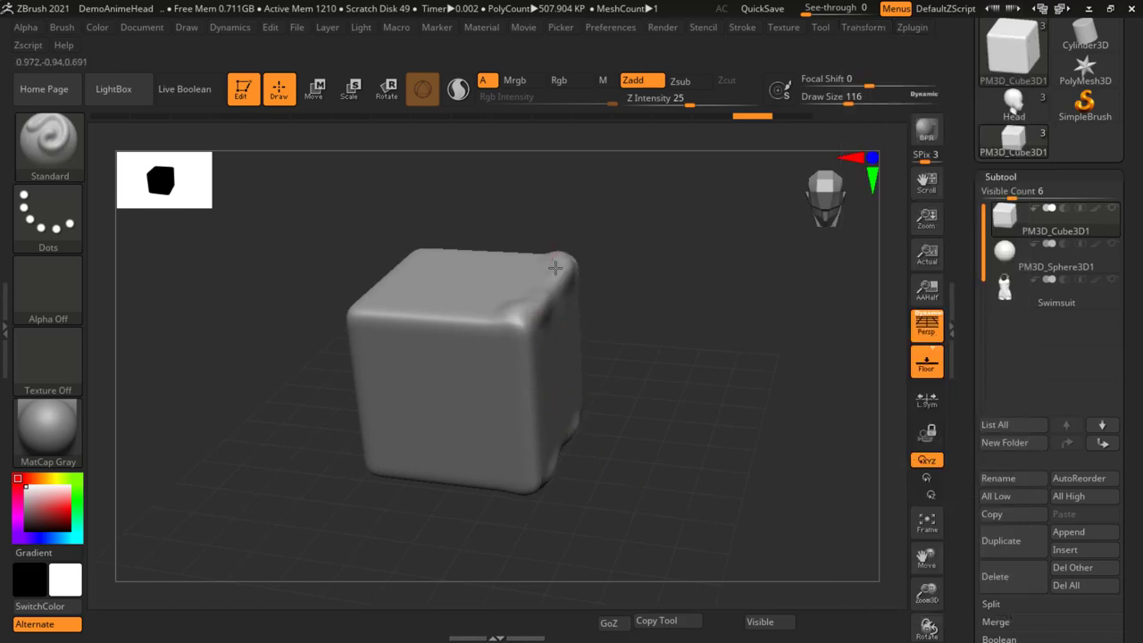
right_drag(560, 278, 536, 275)
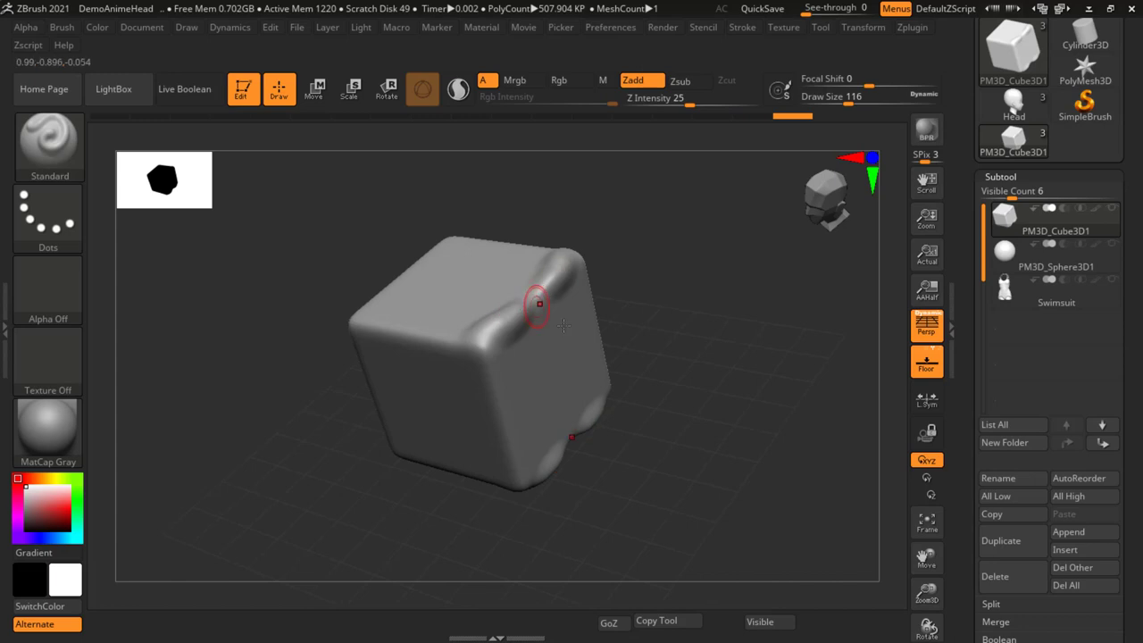
key(ctrl+z)
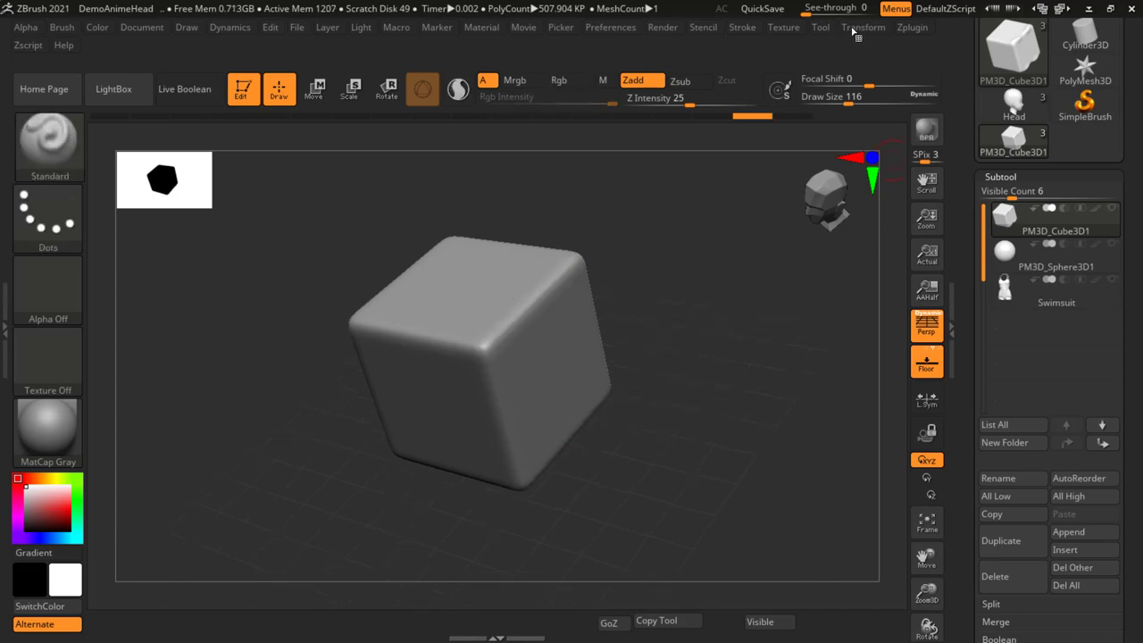
Step: Sculpt mirrored bumps at the cube's corners and smooth them away
click(861, 29)
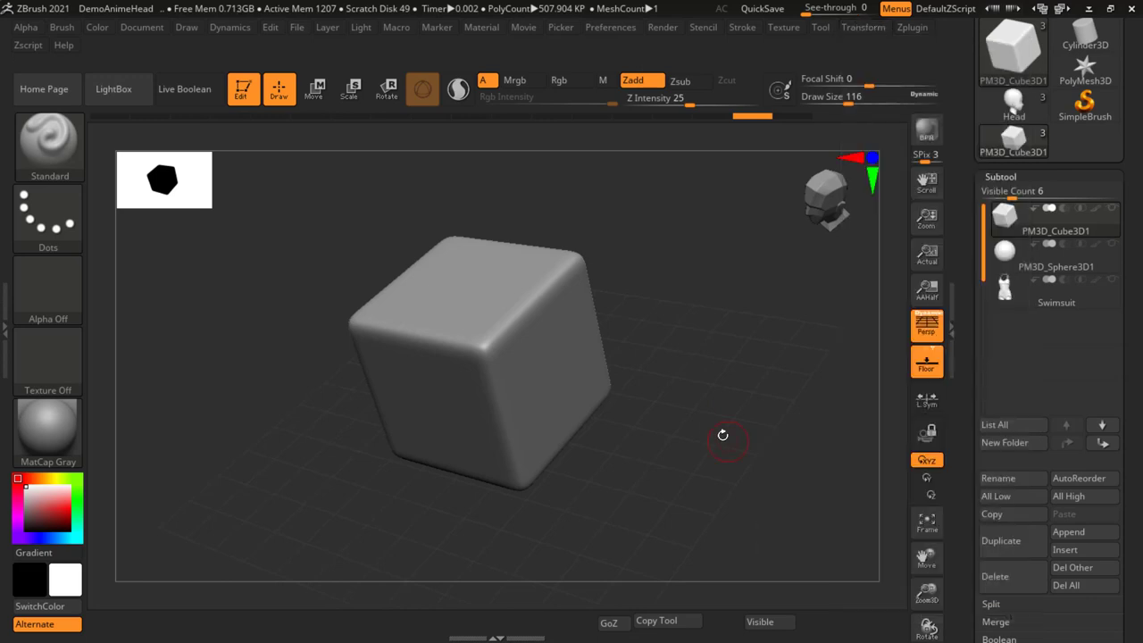
drag(720, 408, 726, 395)
drag(524, 320, 511, 323)
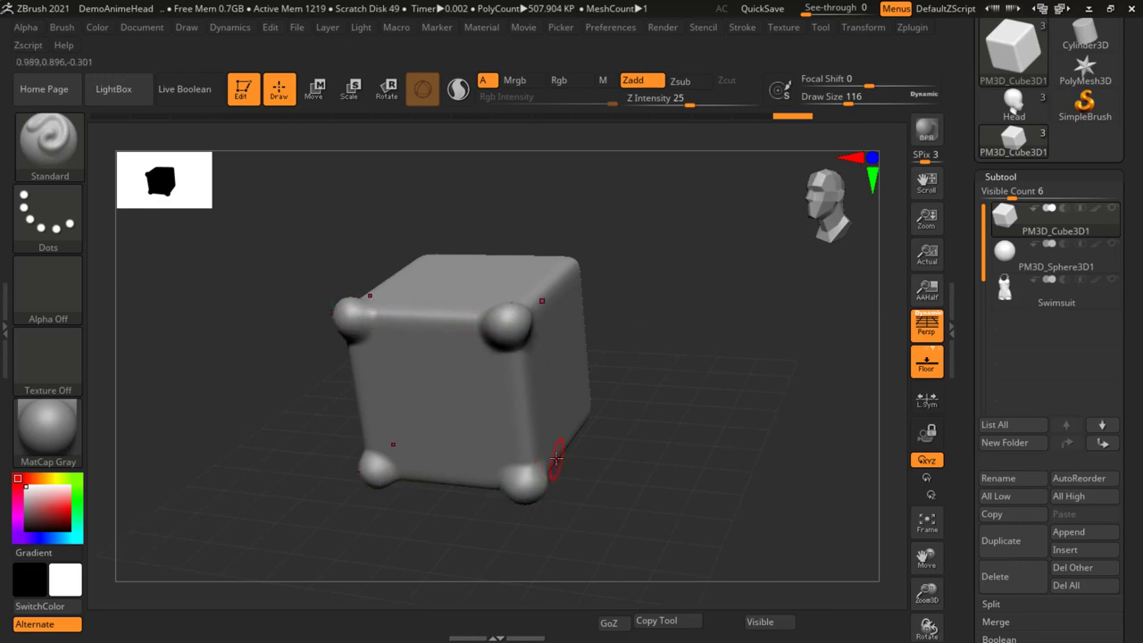
shift+drag(541, 466, 584, 451)
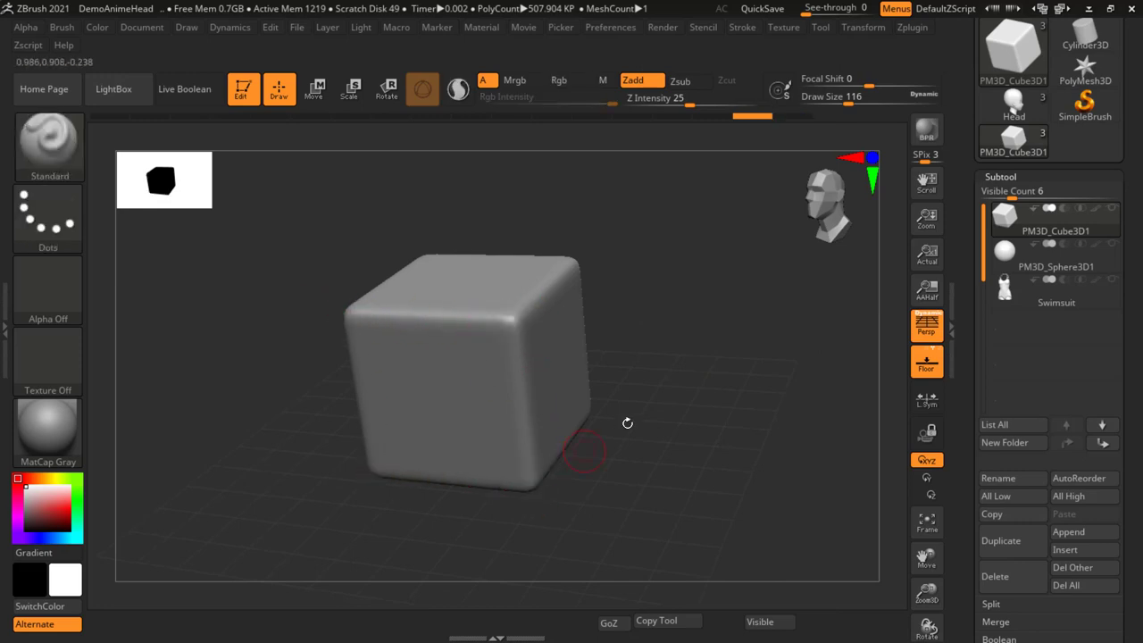
click(862, 26)
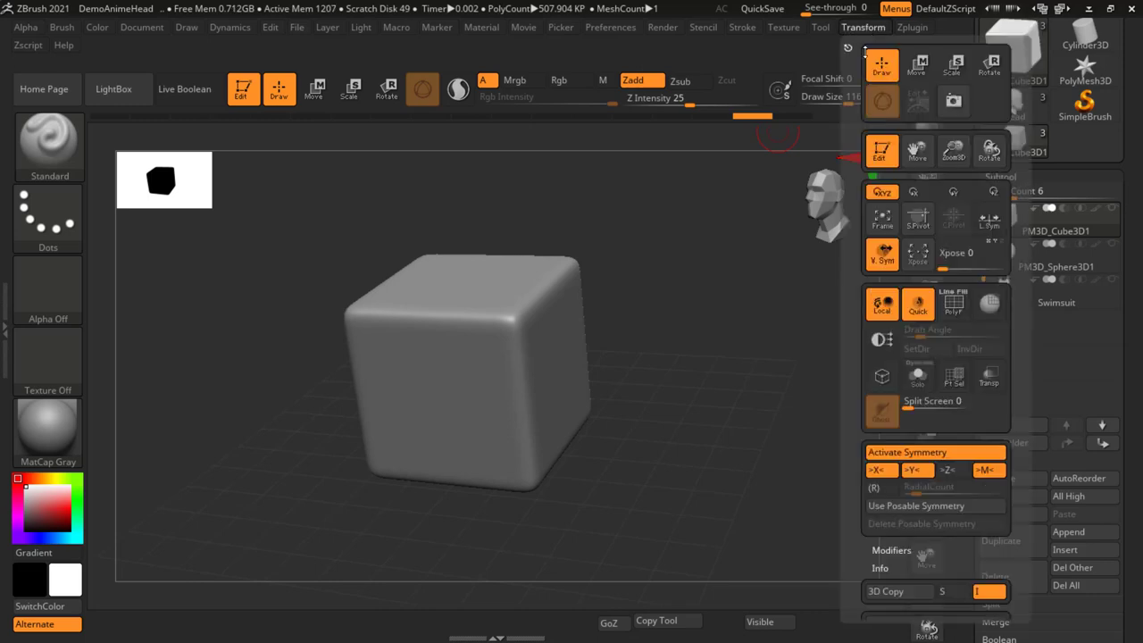
Step: Enable >Z< symmetry, test bumps on all eight corners and edges, then undo them
click(948, 469)
mouse_move(514, 330)
mouse_down()
mouse_move(503, 314)
mouse_move(516, 322)
mouse_up()
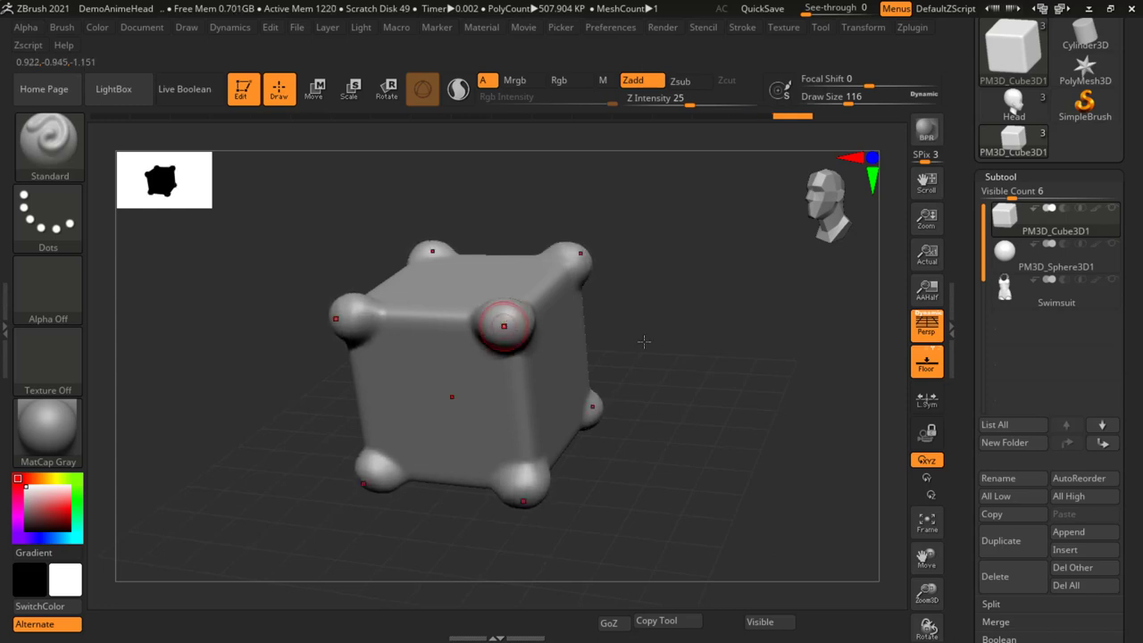
drag(737, 305, 723, 317)
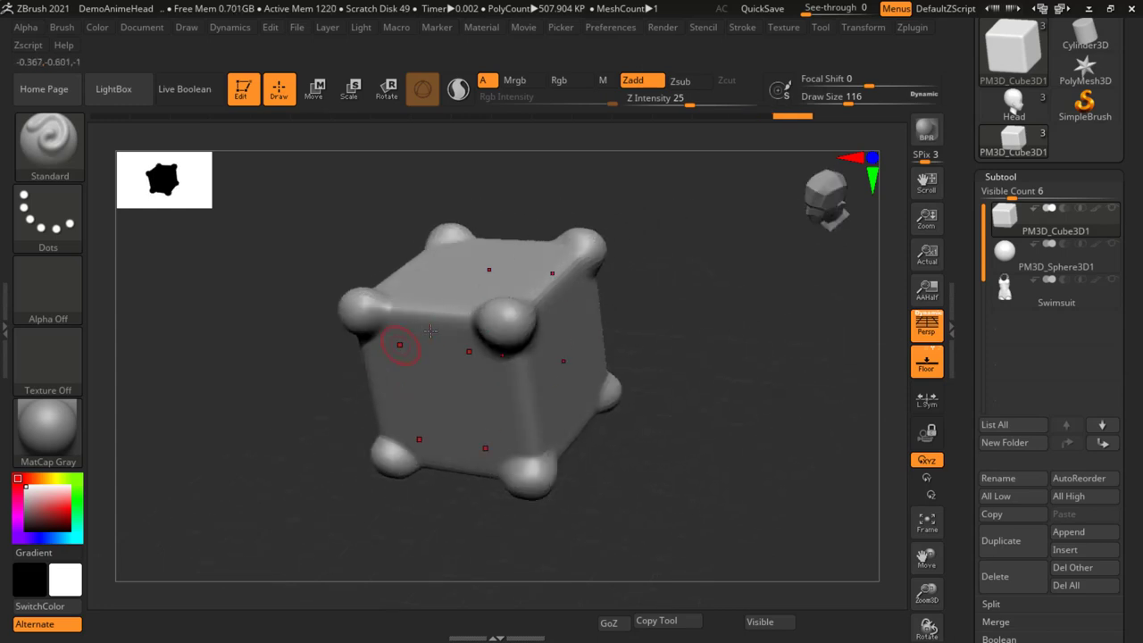
drag(452, 323, 429, 321)
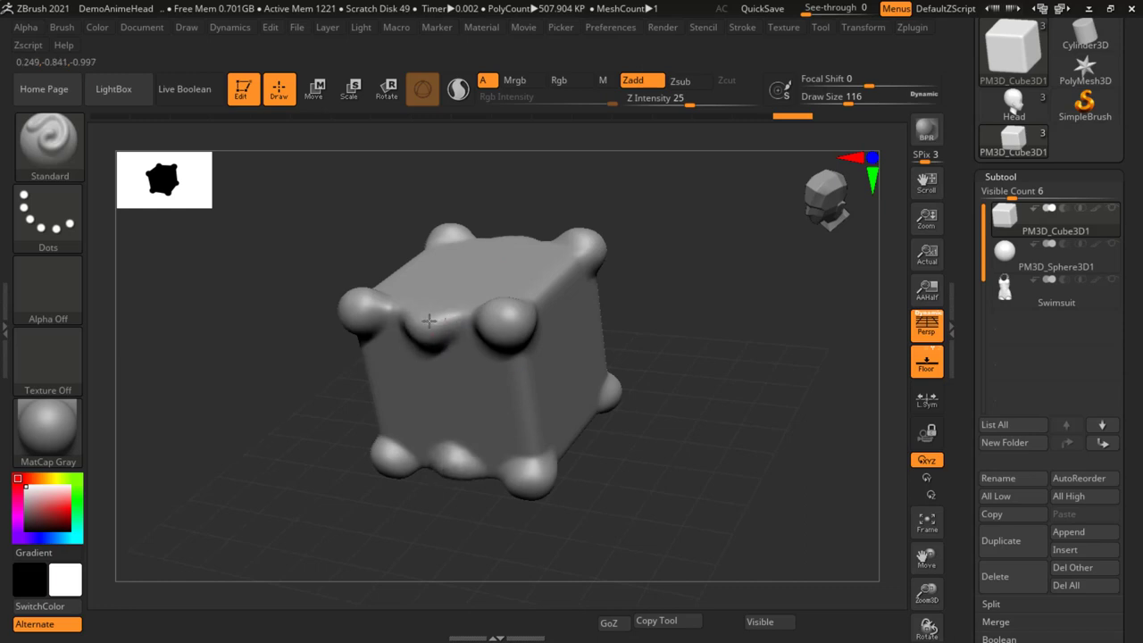
mouse_move(687, 337)
mouse_down()
mouse_move(753, 340)
mouse_move(750, 377)
mouse_move(708, 339)
mouse_up()
key(ctrl+z)
key(ctrl+z)
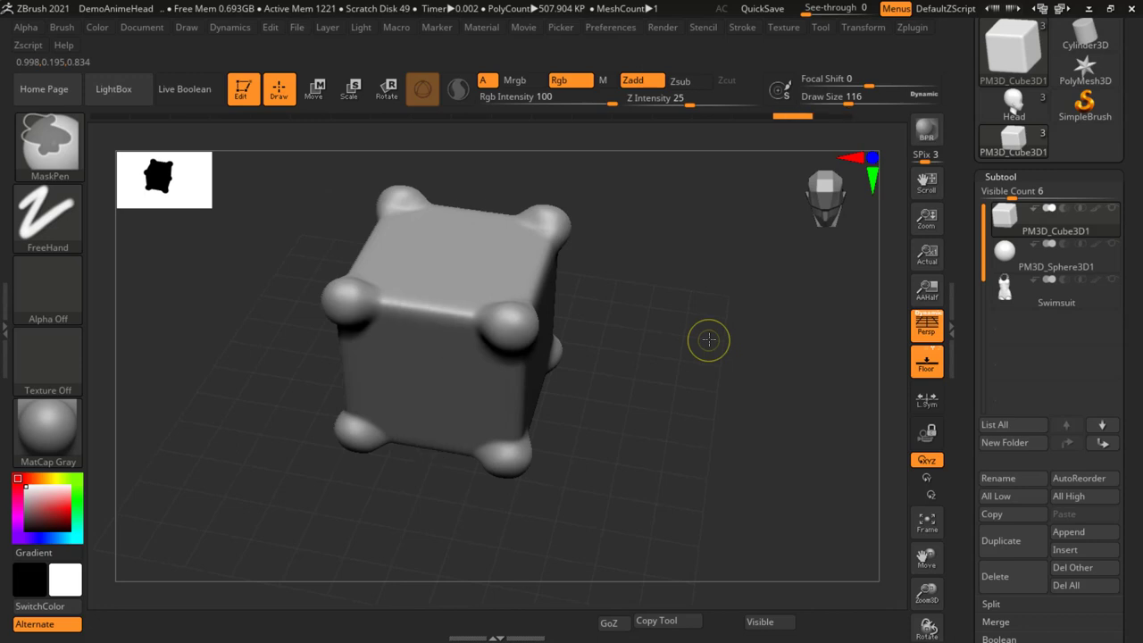
key(ctrl+z)
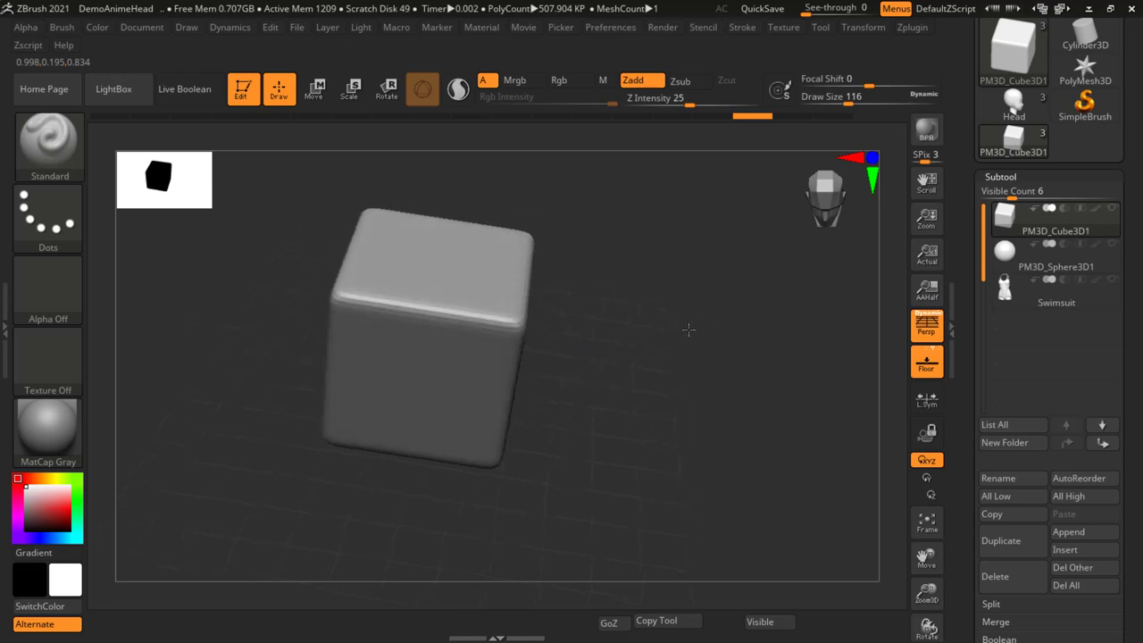
shift+drag(681, 336, 608, 327)
mouse_move(626, 286)
mouse_down()
mouse_move(631, 339)
mouse_move(617, 342)
mouse_move(632, 273)
mouse_move(395, 331)
mouse_up()
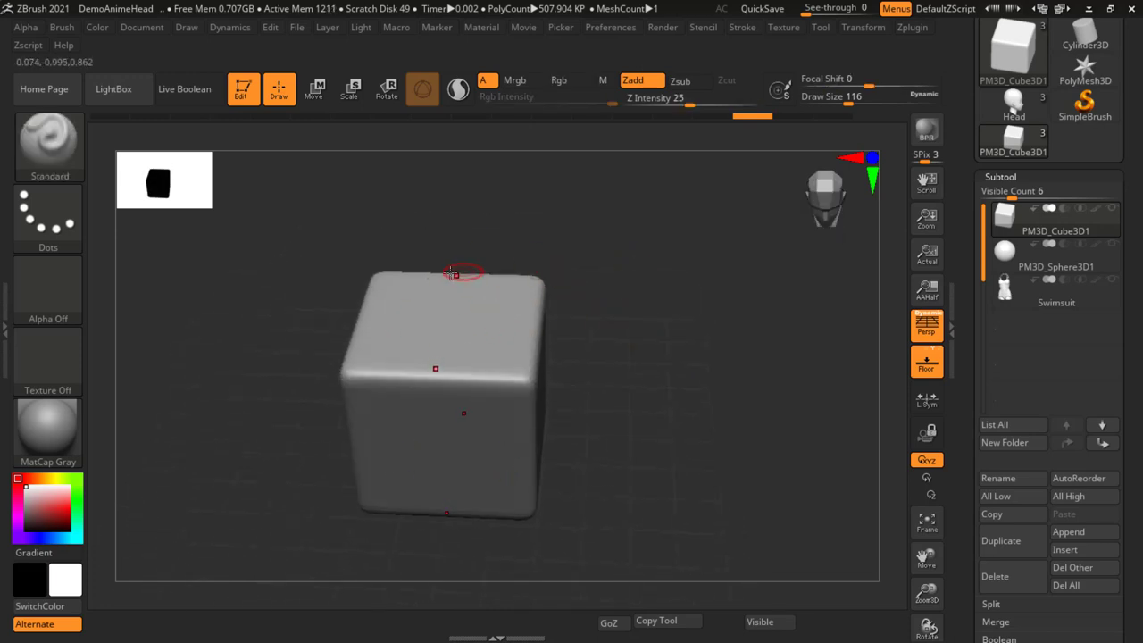
Step: Turn off >Y< and >Z< symmetry, leaving only >X< active
click(867, 30)
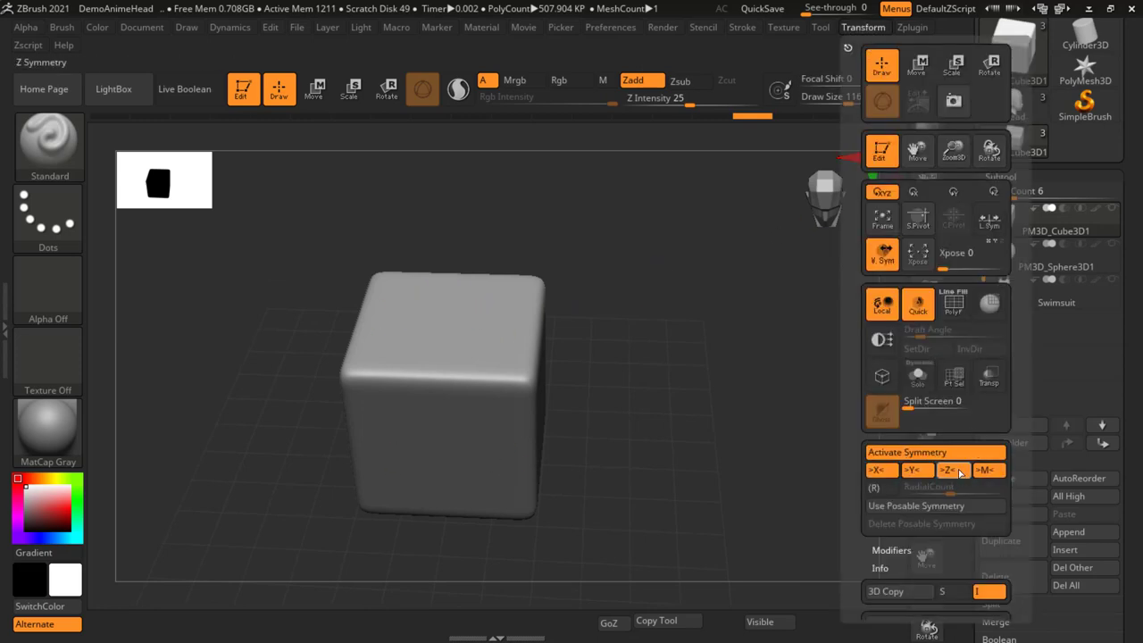
click(960, 472)
click(913, 471)
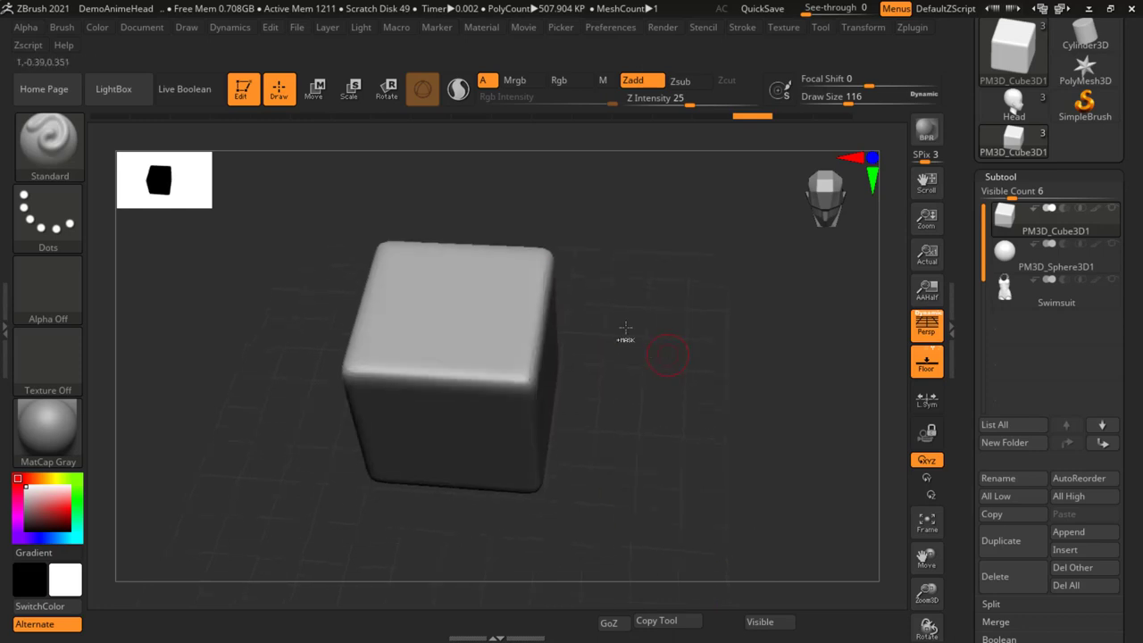
mouse_move(672, 350)
mouse_down()
mouse_move(655, 456)
mouse_move(663, 409)
mouse_move(455, 473)
mouse_up()
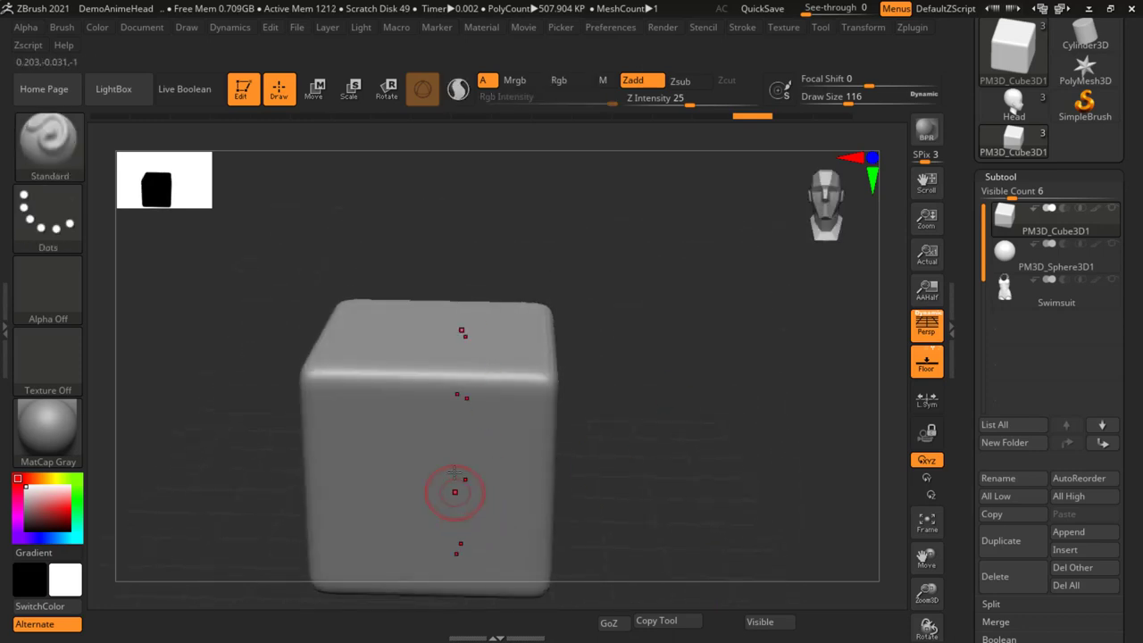
drag(624, 462, 631, 421)
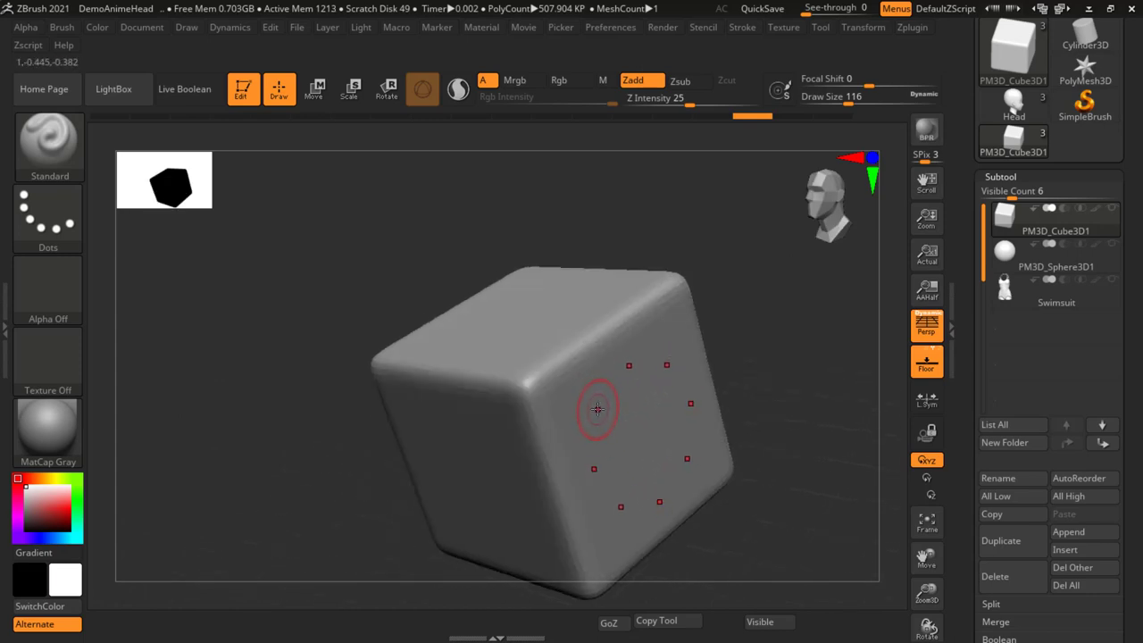
Step: Set Draw Size to 56 and sculpt an eight-spoke bead starburst on the front face
key(s)
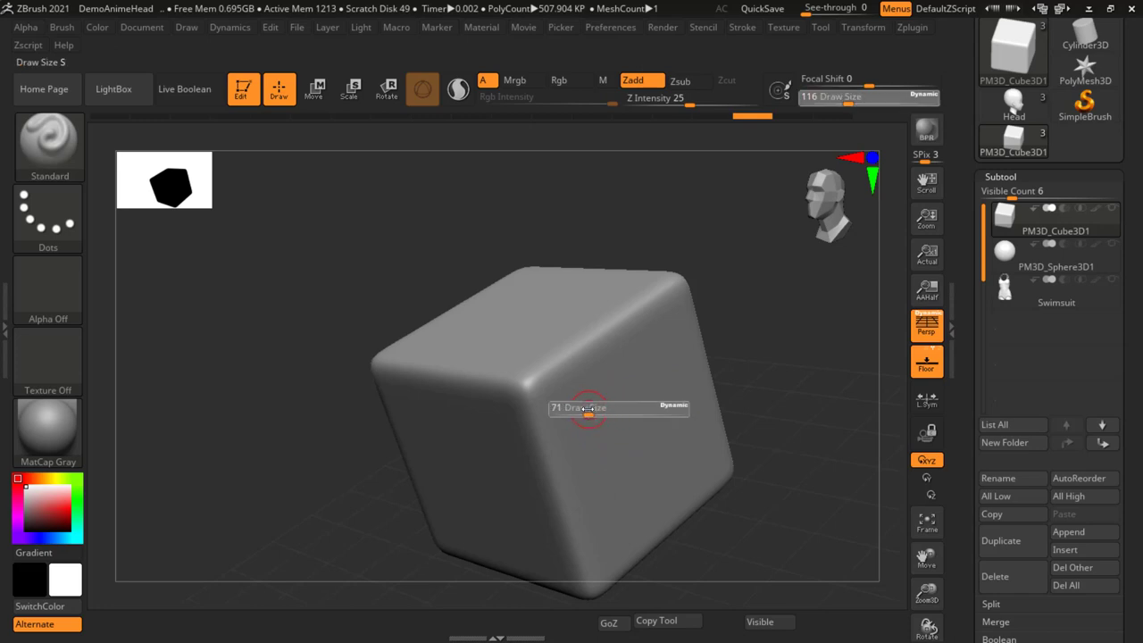
drag(588, 410, 584, 409)
click(587, 407)
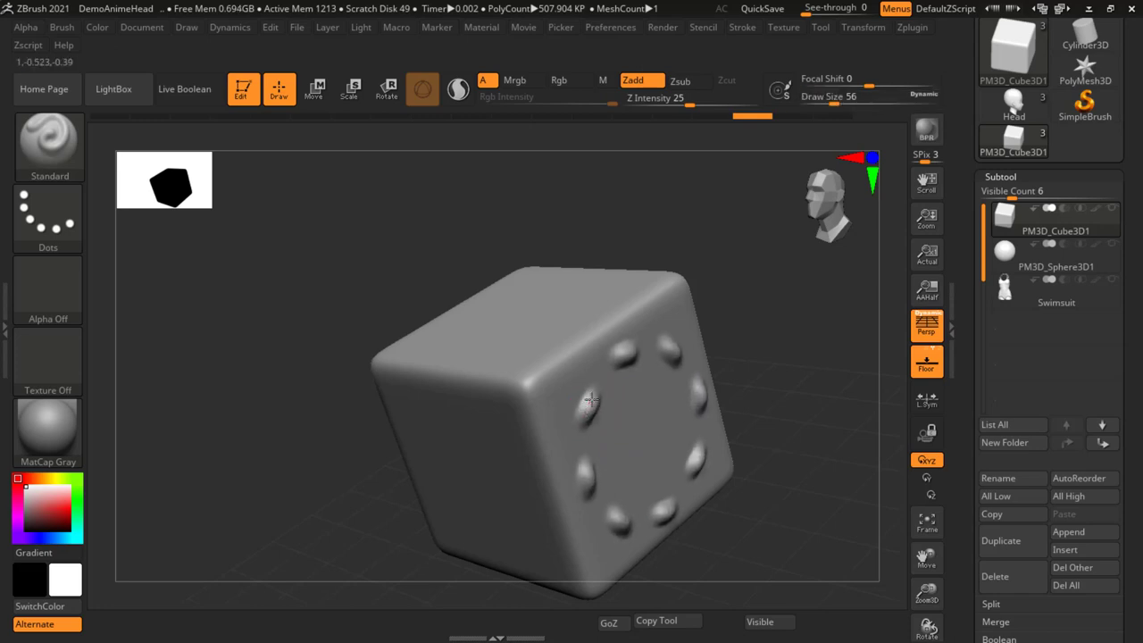
drag(584, 412, 596, 402)
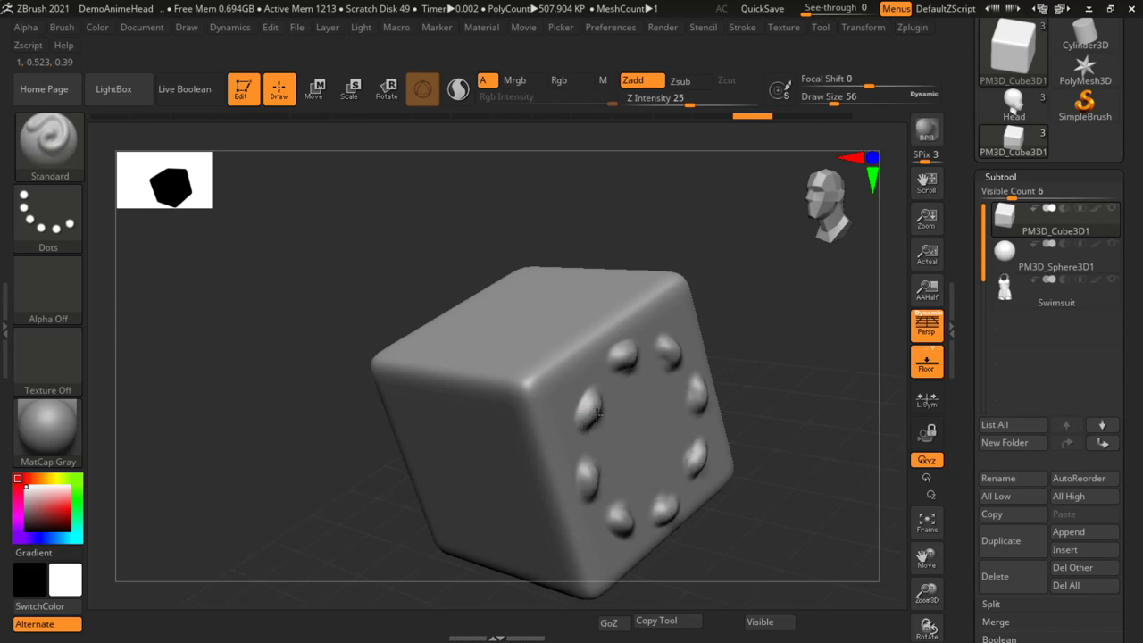
drag(596, 413, 625, 432)
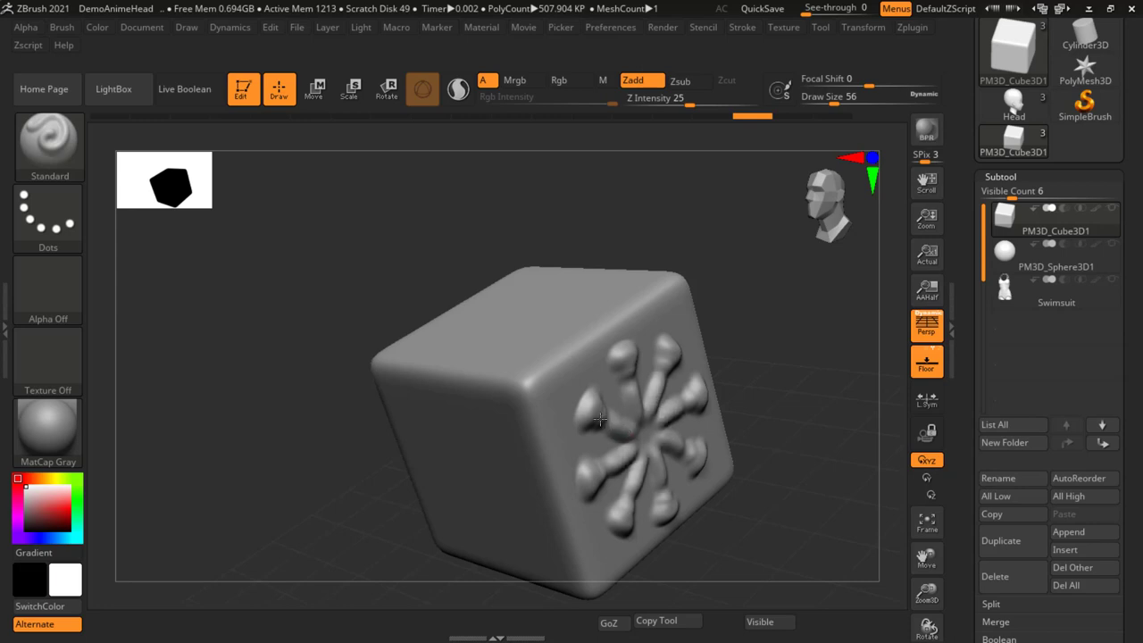
mouse_move(808, 366)
mouse_down()
mouse_move(852, 414)
mouse_move(847, 428)
mouse_up()
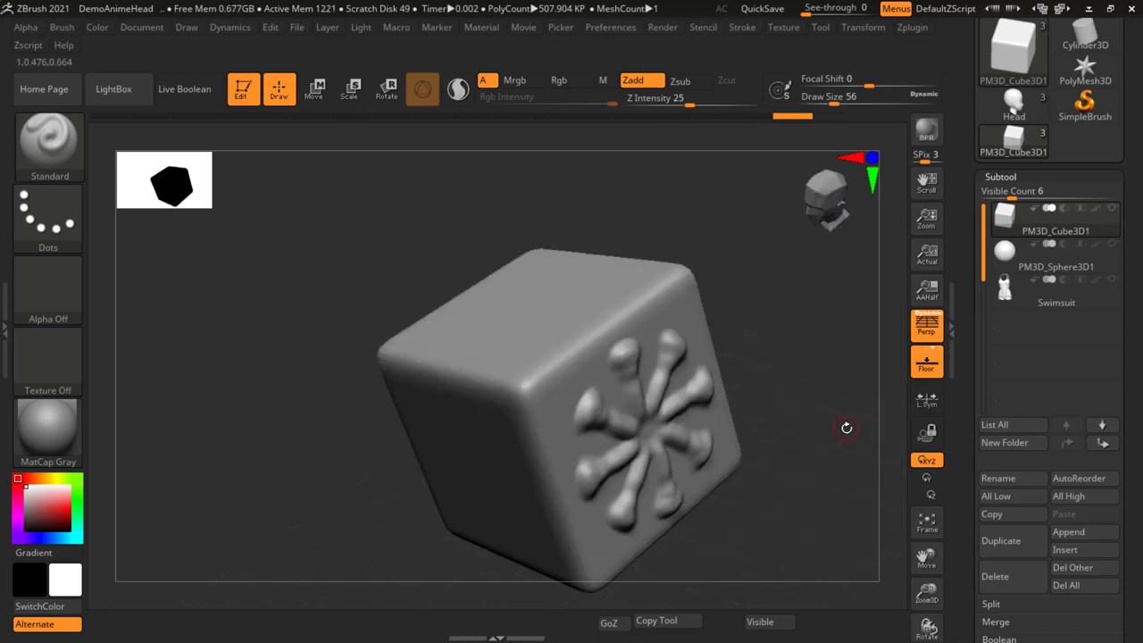
key(ctrl+z)
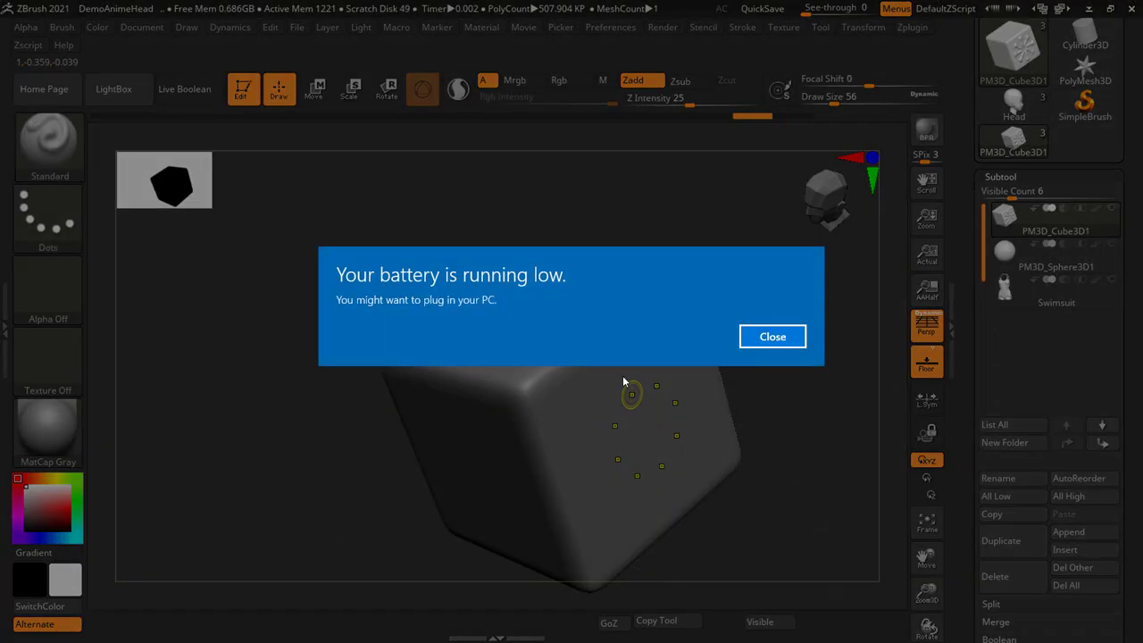
click(745, 337)
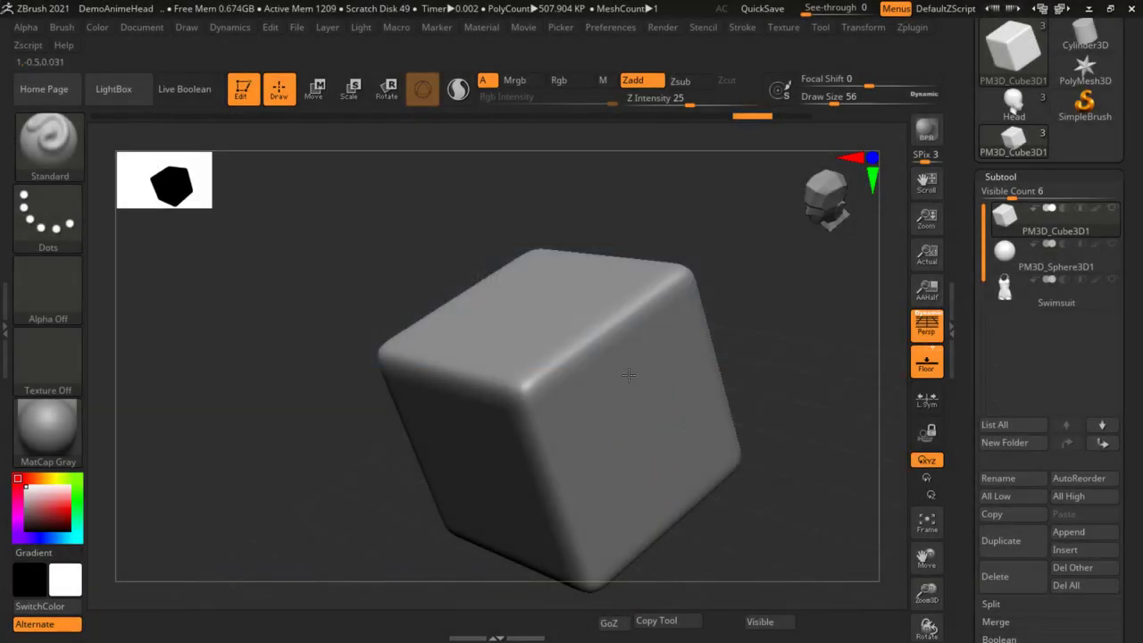
mouse_move(631, 378)
mouse_down()
mouse_move(583, 418)
mouse_move(559, 473)
mouse_up()
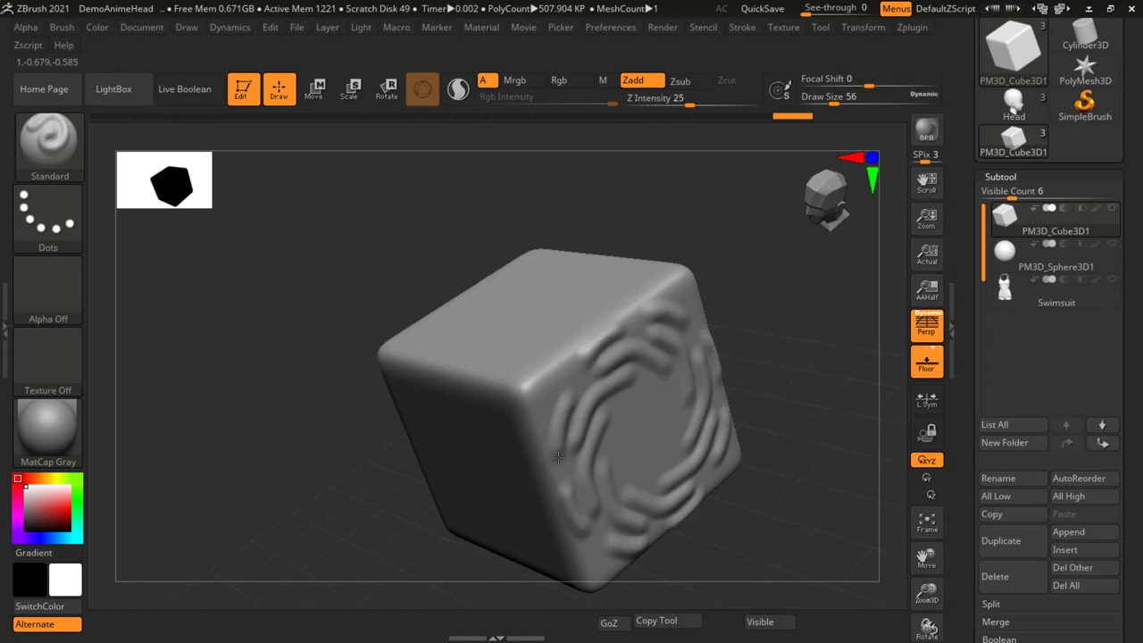
drag(763, 371, 765, 334)
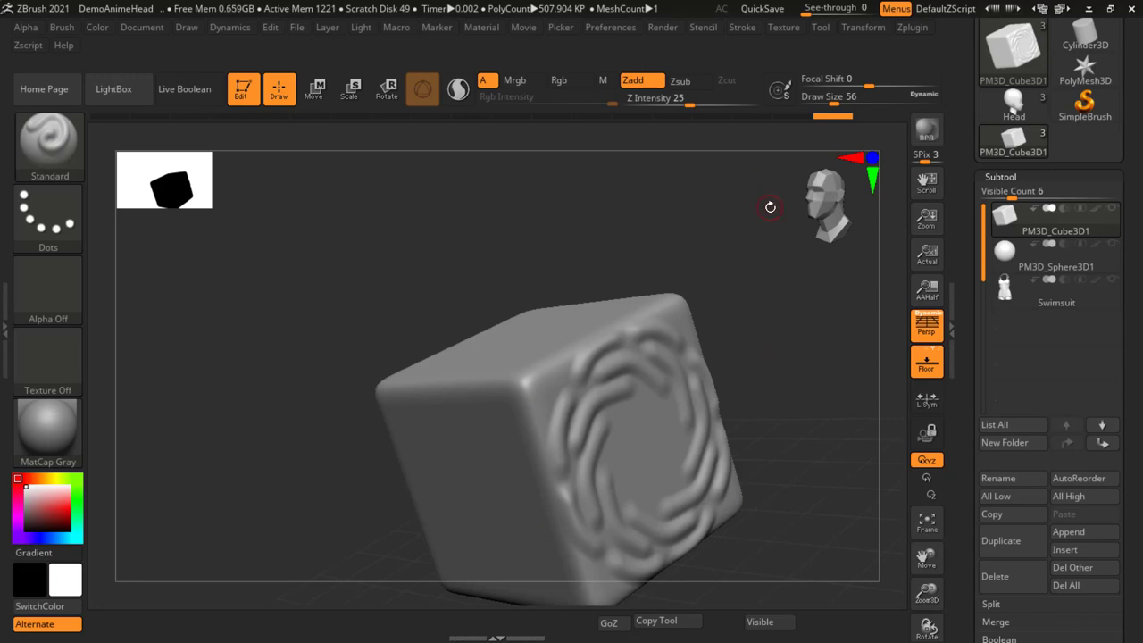
key(ctrl+z)
key(ctrl+z)
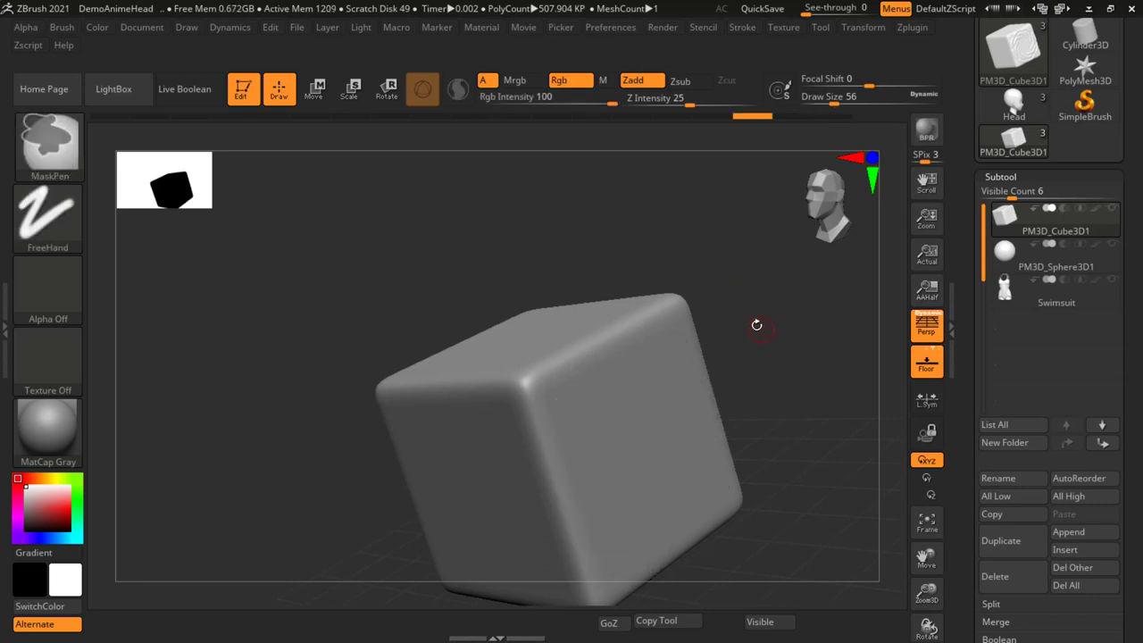
drag(715, 320, 464, 268)
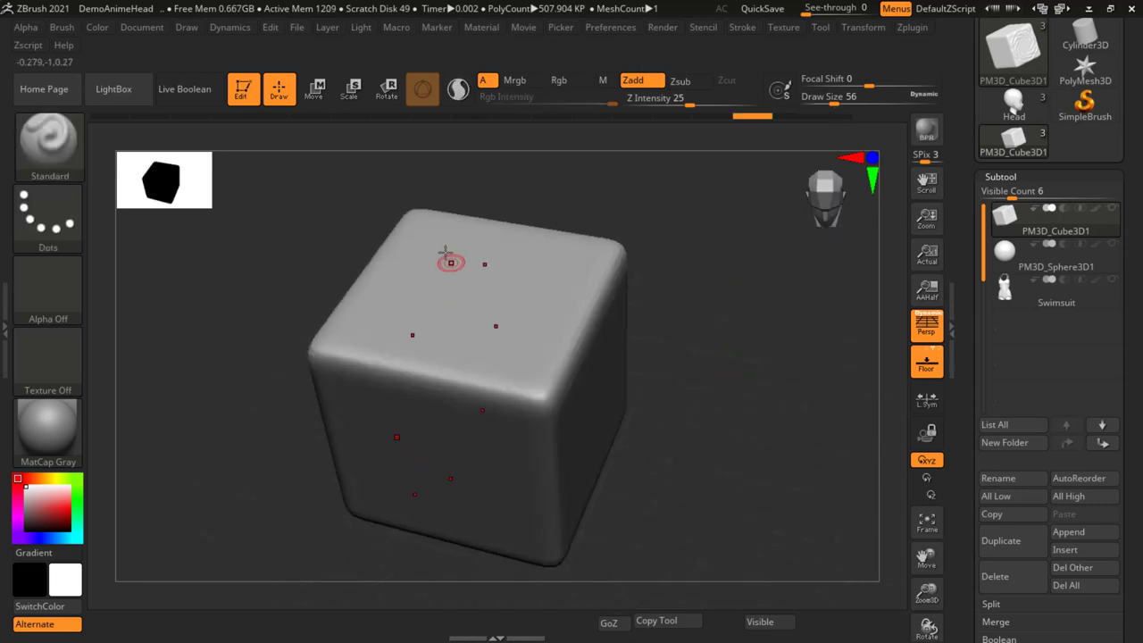
Step: Switch to radial symmetry around >Y<, test eight dents on the top, and undo them
click(855, 36)
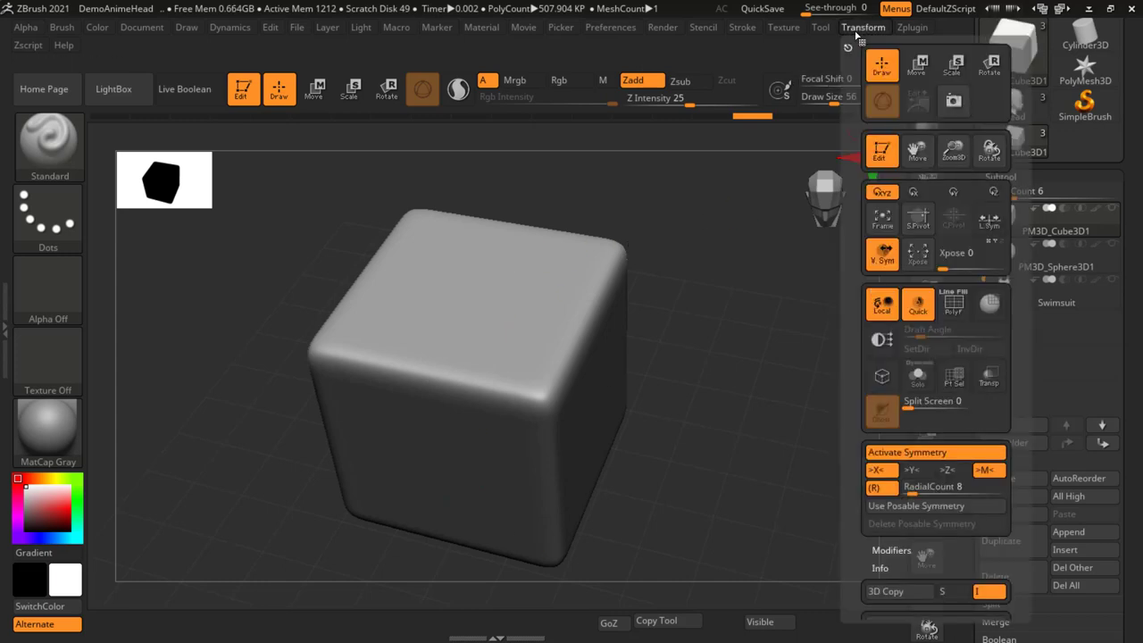
click(916, 471)
click(880, 470)
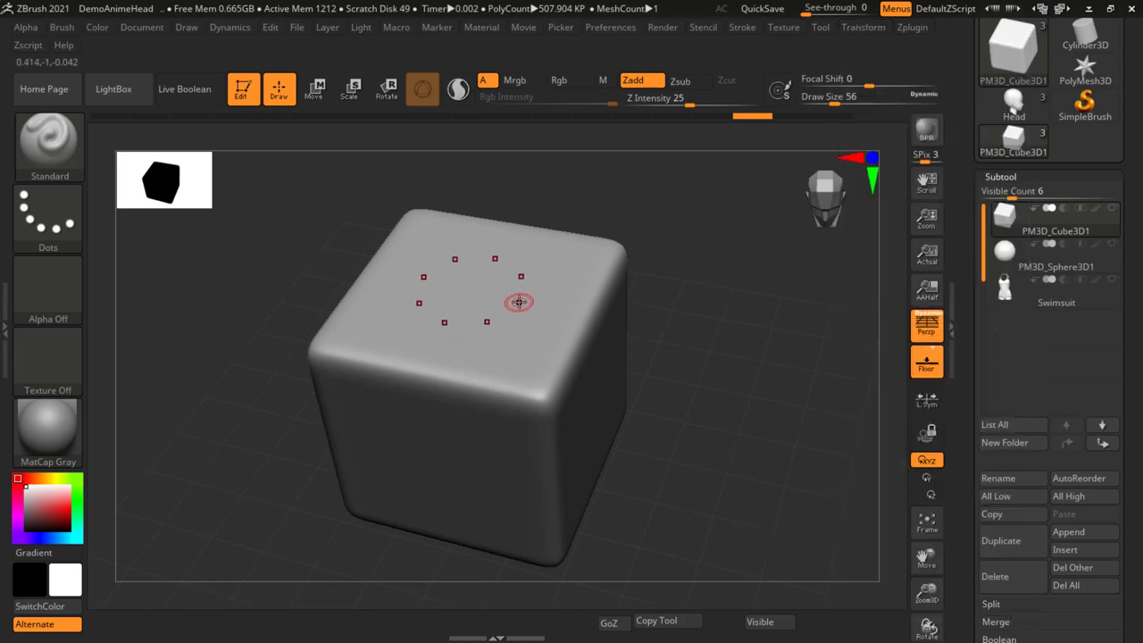
mouse_move(518, 317)
mouse_down()
mouse_move(516, 334)
mouse_move(451, 362)
mouse_up()
drag(786, 350, 796, 298)
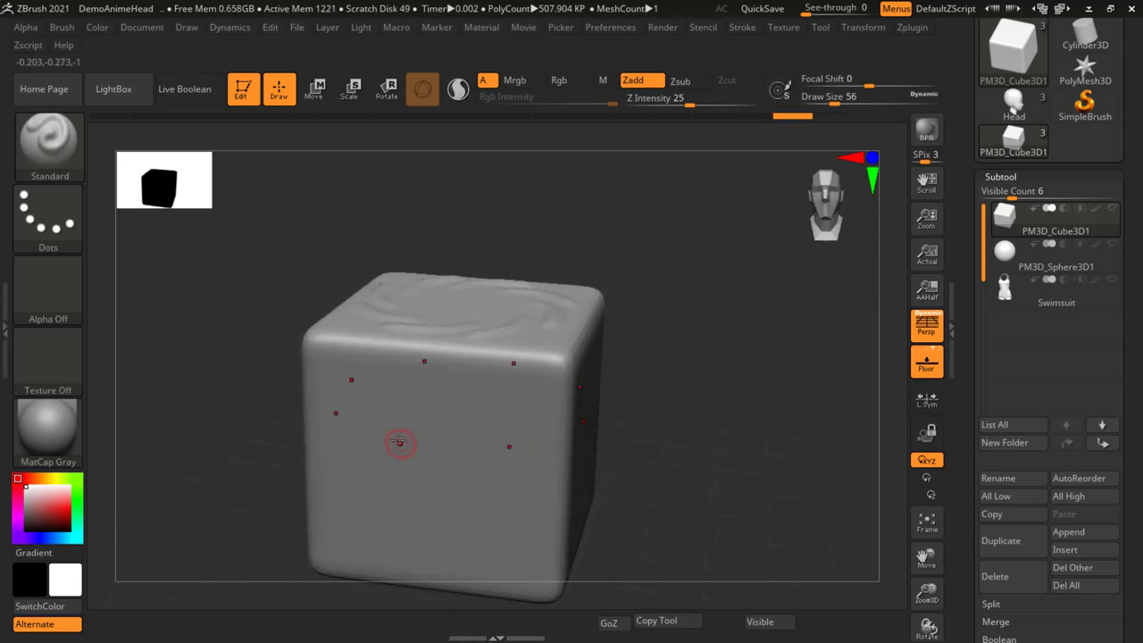
key(ctrl+z)
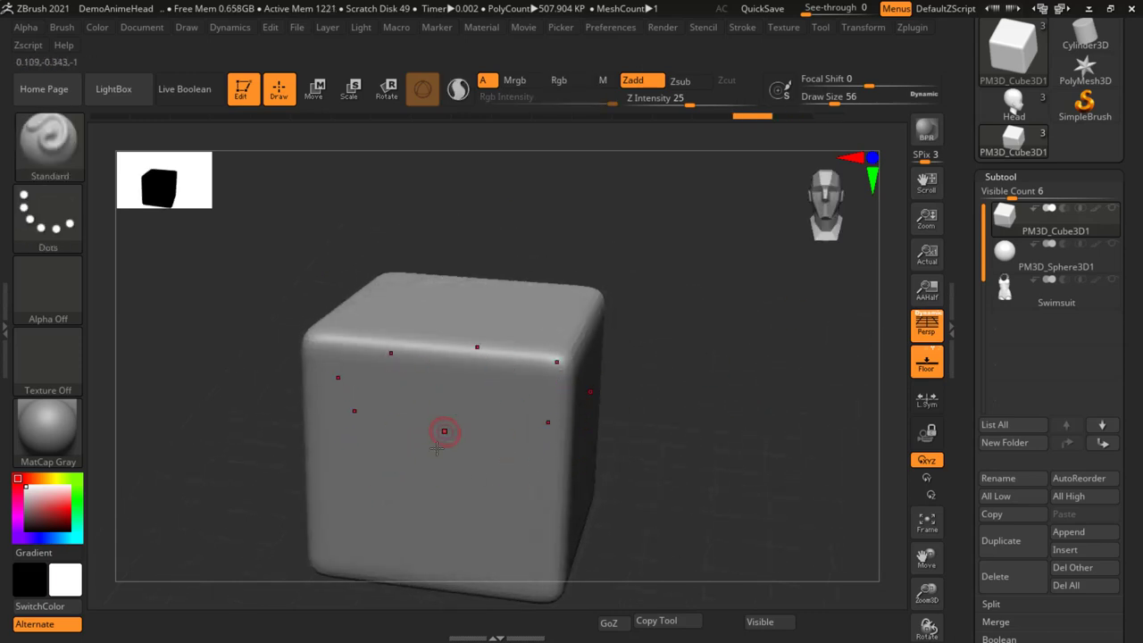
Step: Switch radial symmetry to the >Z< axis, test a radial ring on the front, and undo it
click(861, 30)
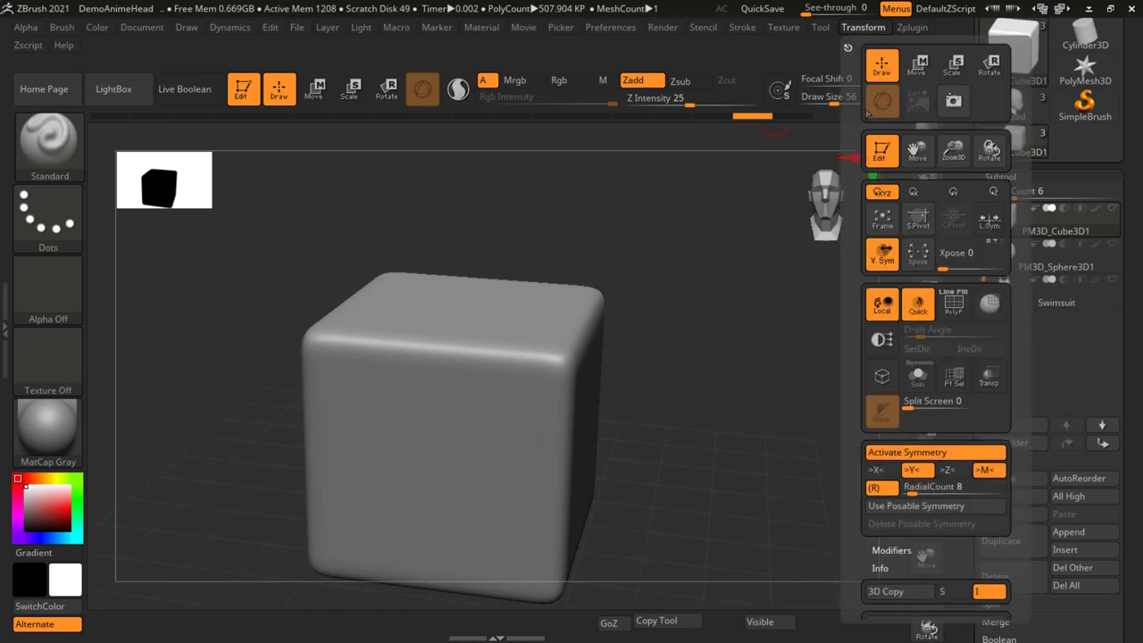
click(957, 474)
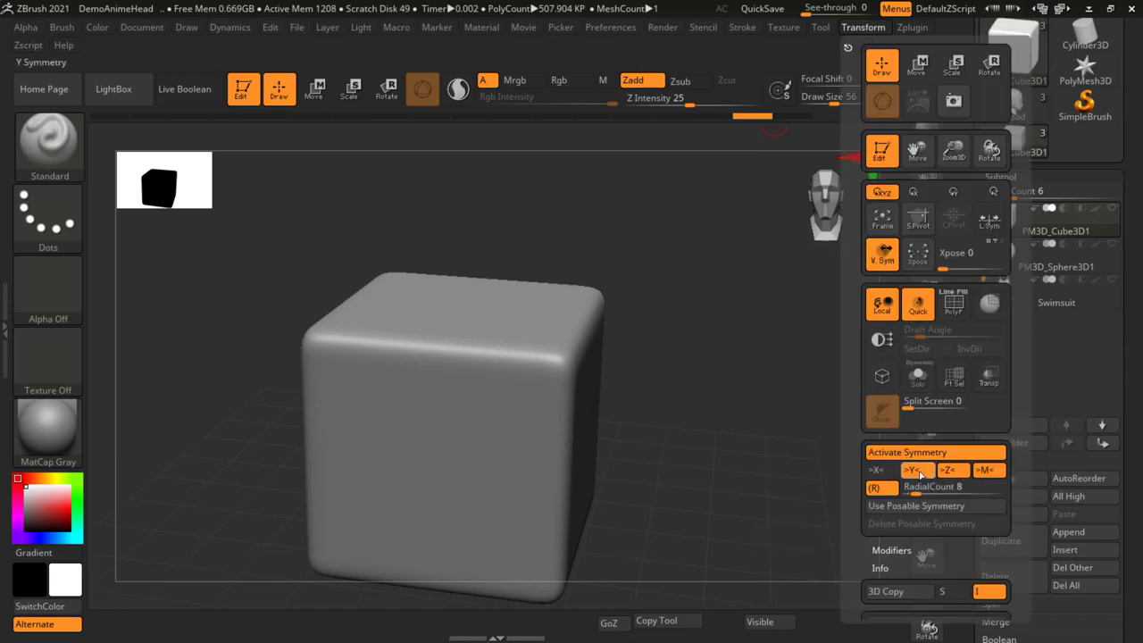
drag(676, 341, 661, 380)
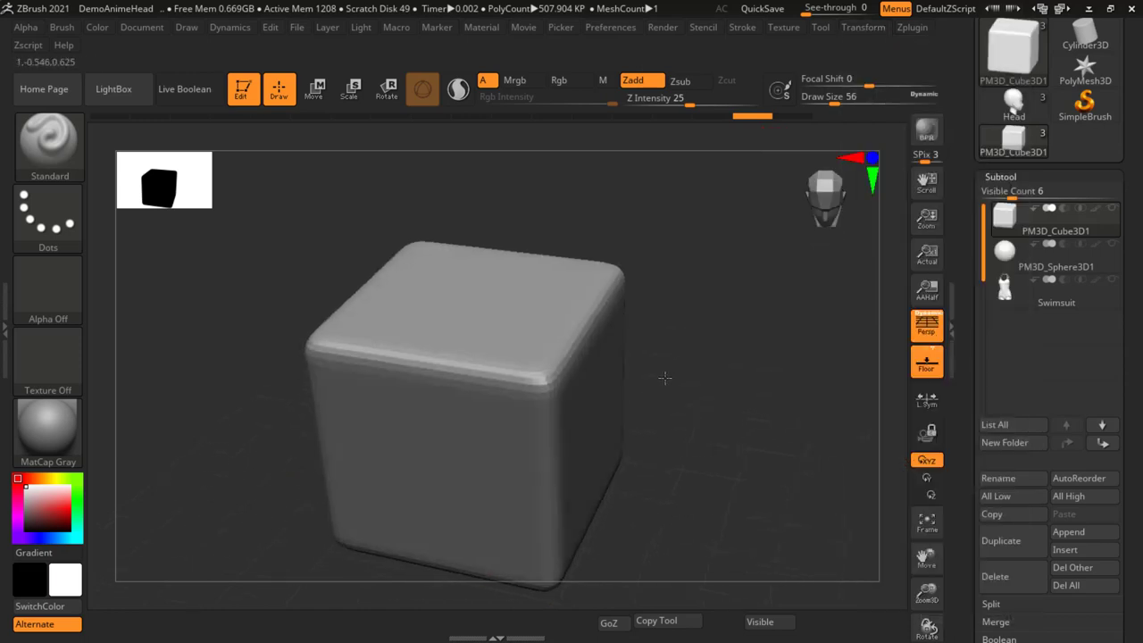
mouse_move(469, 433)
mouse_down()
mouse_move(496, 413)
mouse_move(402, 383)
mouse_move(486, 433)
mouse_move(429, 455)
mouse_move(472, 482)
mouse_move(438, 478)
mouse_up()
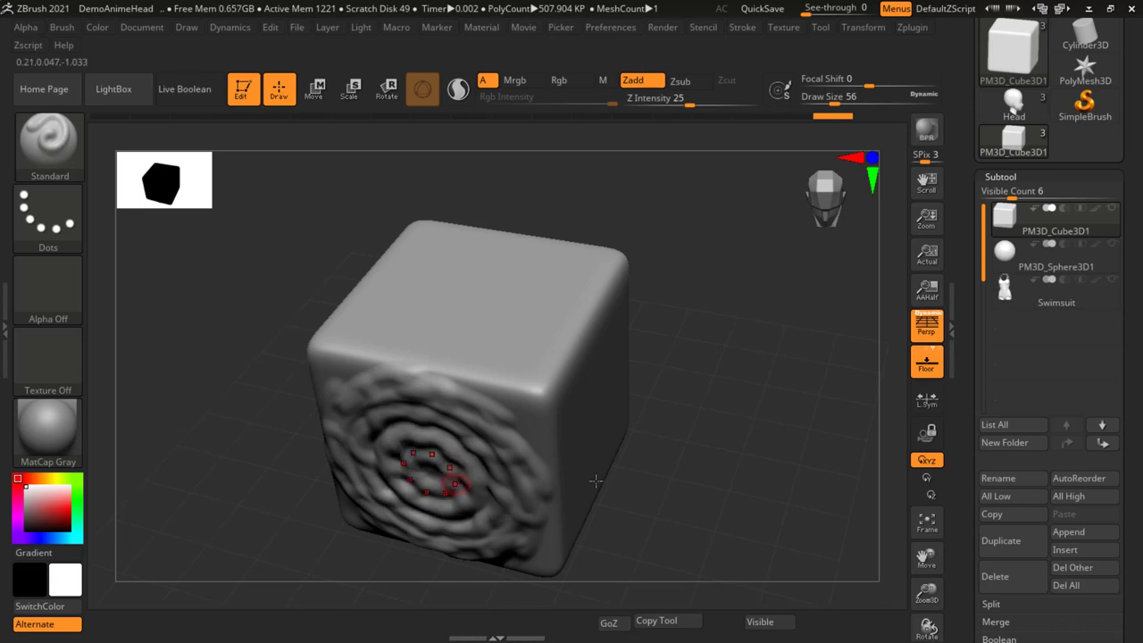
mouse_move(597, 482)
mouse_down()
mouse_move(743, 410)
mouse_move(764, 326)
mouse_up()
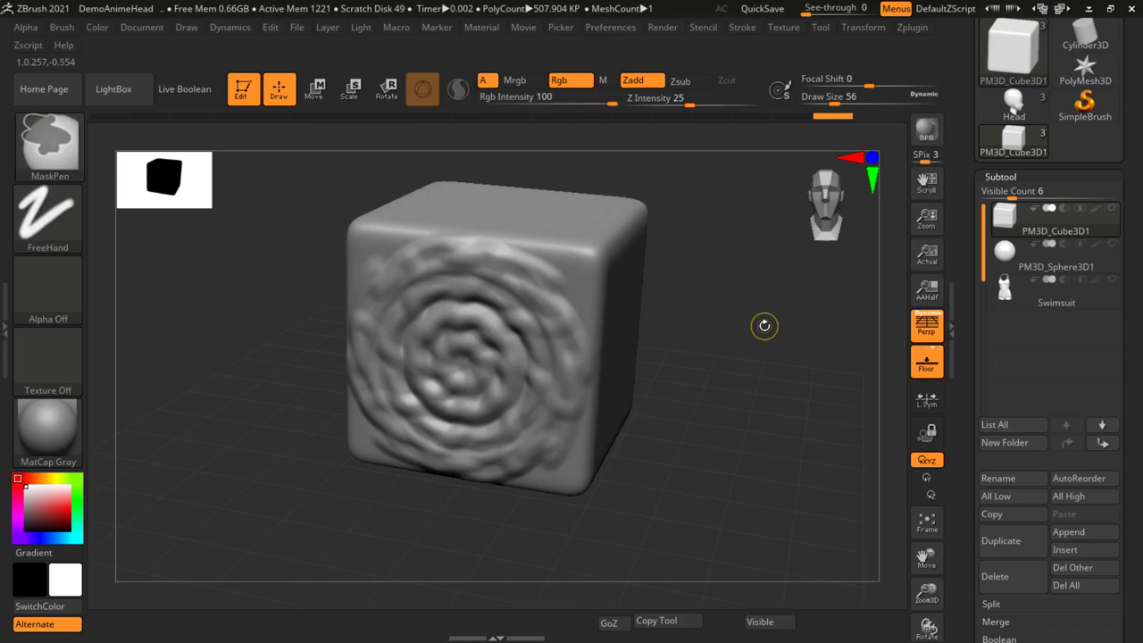
key(ctrl+z)
key(ctrl+z)
key(ctrl+z)
key(ctrl+z)
key(ctrl+z)
key(ctrl+z)
mouse_move(766, 280)
mouse_down()
mouse_move(760, 255)
mouse_move(731, 305)
mouse_up()
click(864, 28)
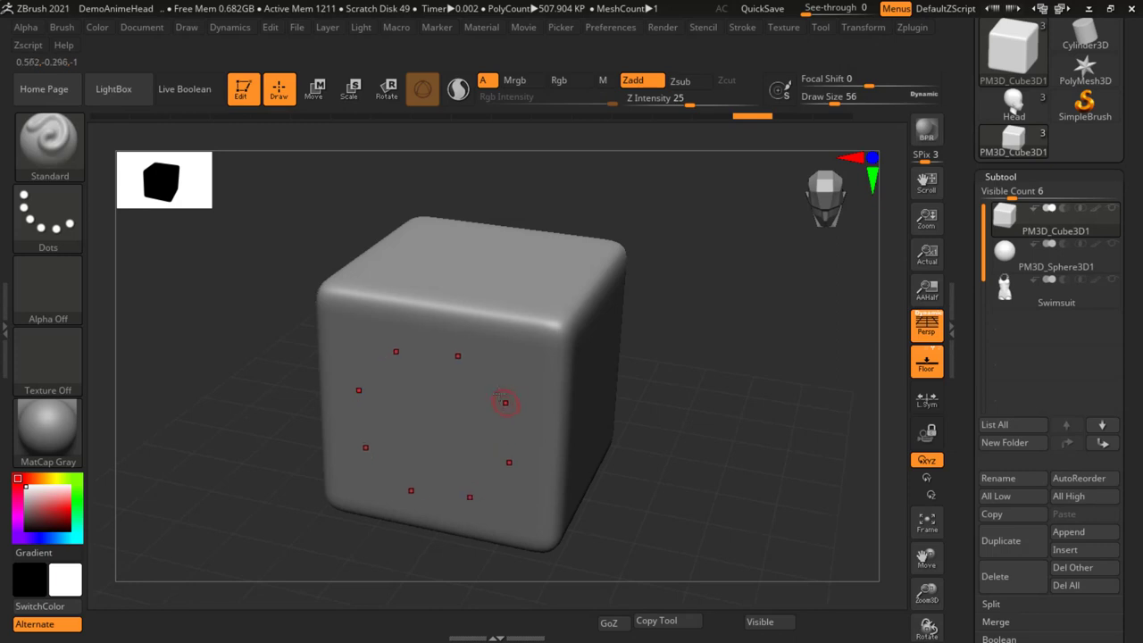
Step: Raise RadialCount to 18 and sculpt a ring of beads on the front face
click(862, 27)
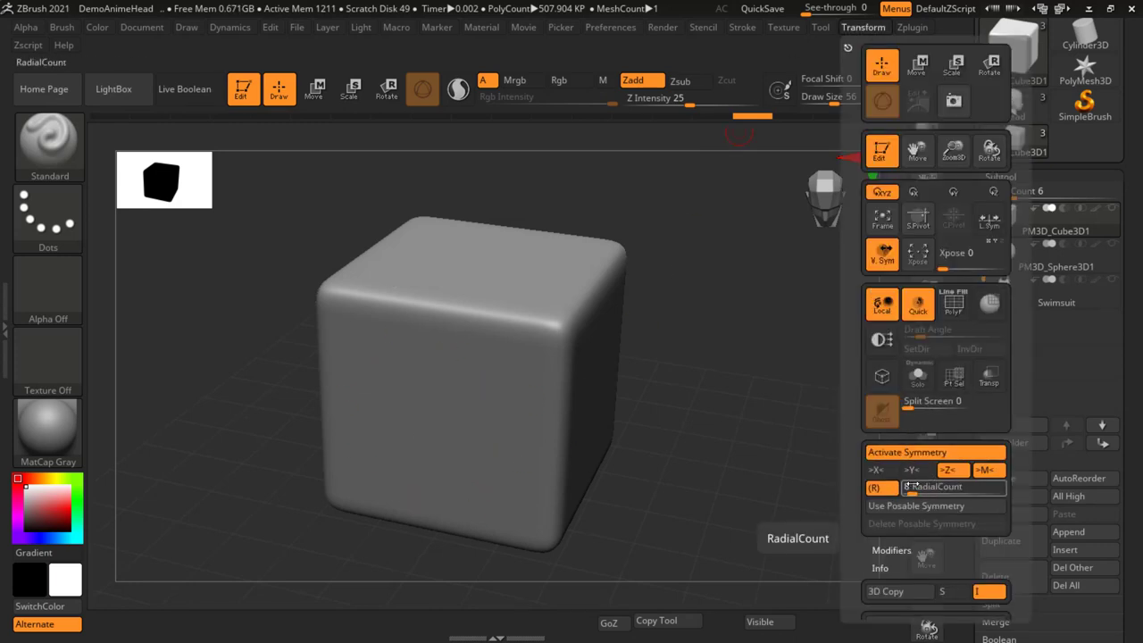
drag(909, 492, 918, 493)
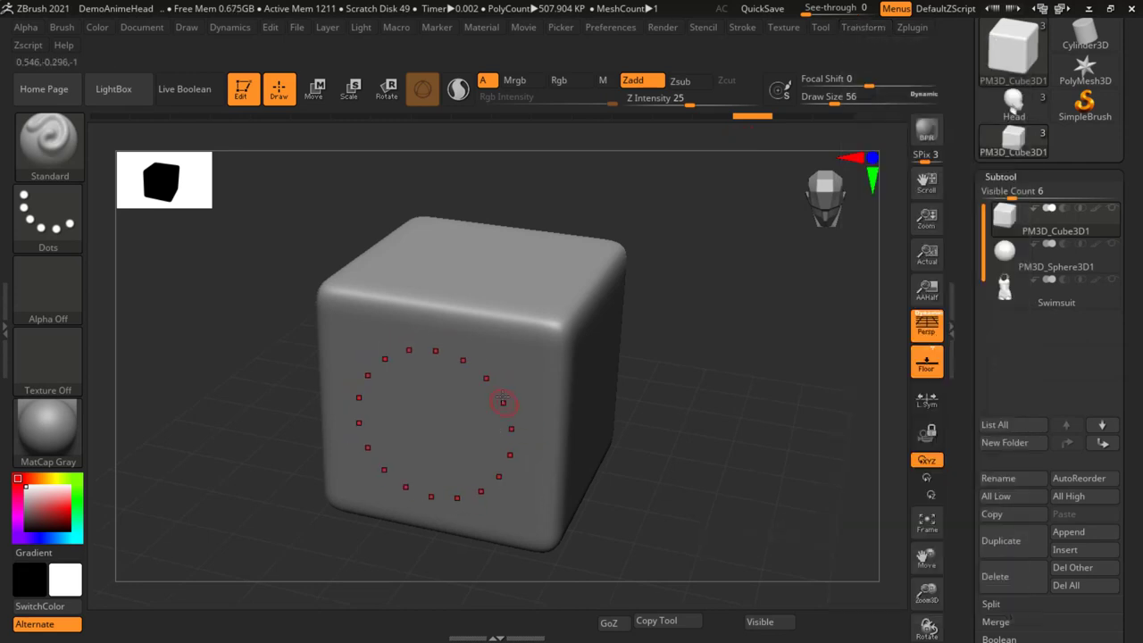
click(497, 382)
click(497, 382)
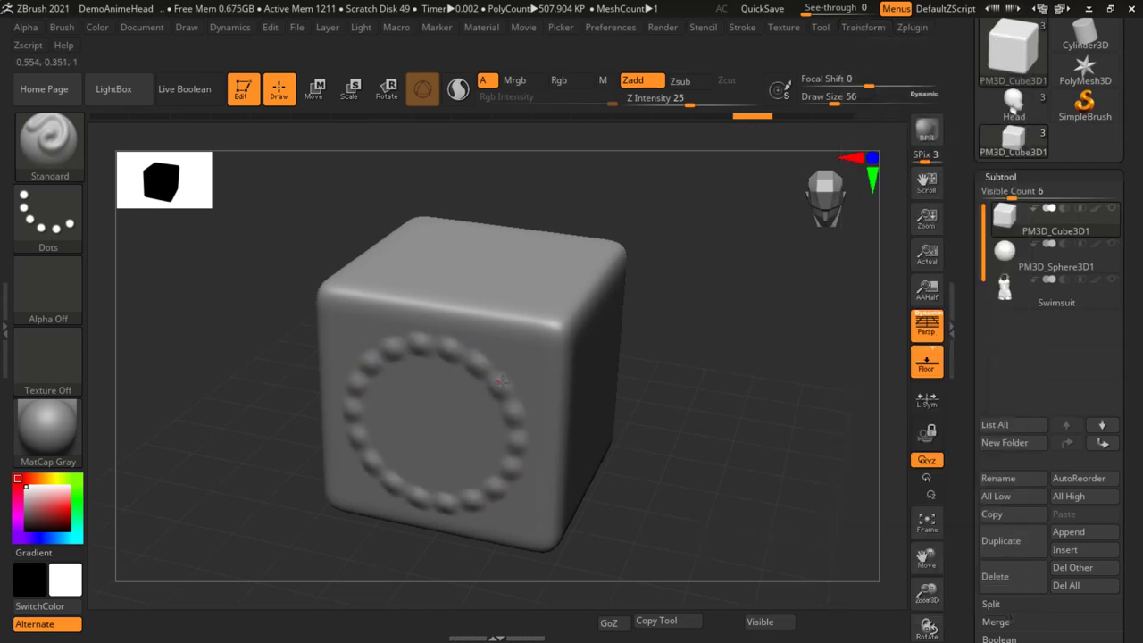
click(501, 381)
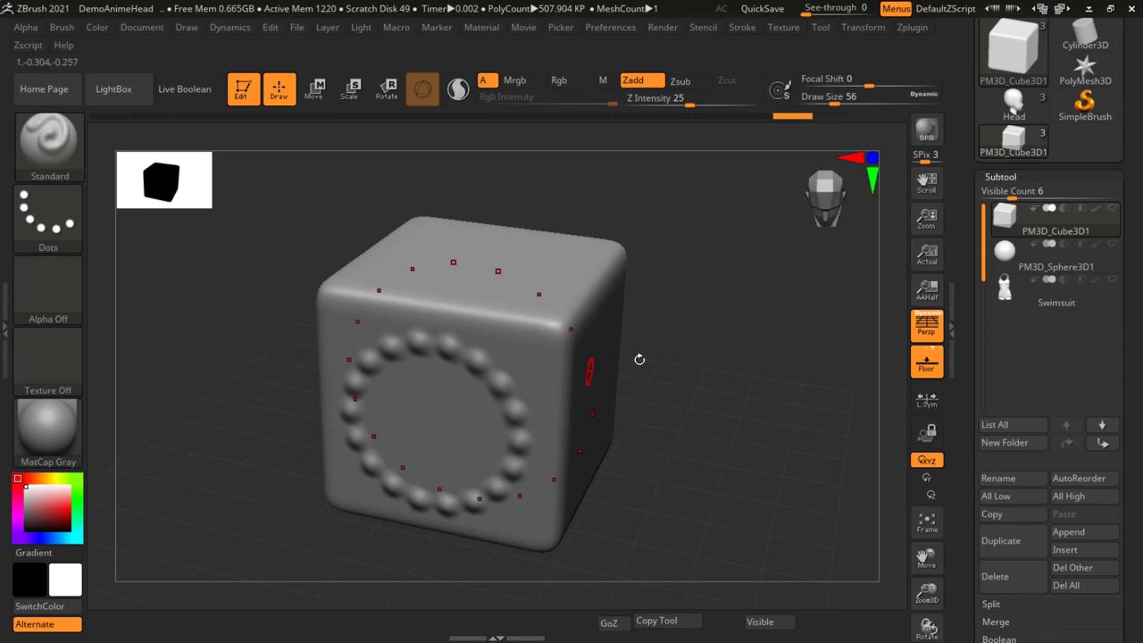
Step: Switch radial symmetry to >Y<, sculpt a petal pattern on top, and select PM3D_Sphere3D1
click(859, 28)
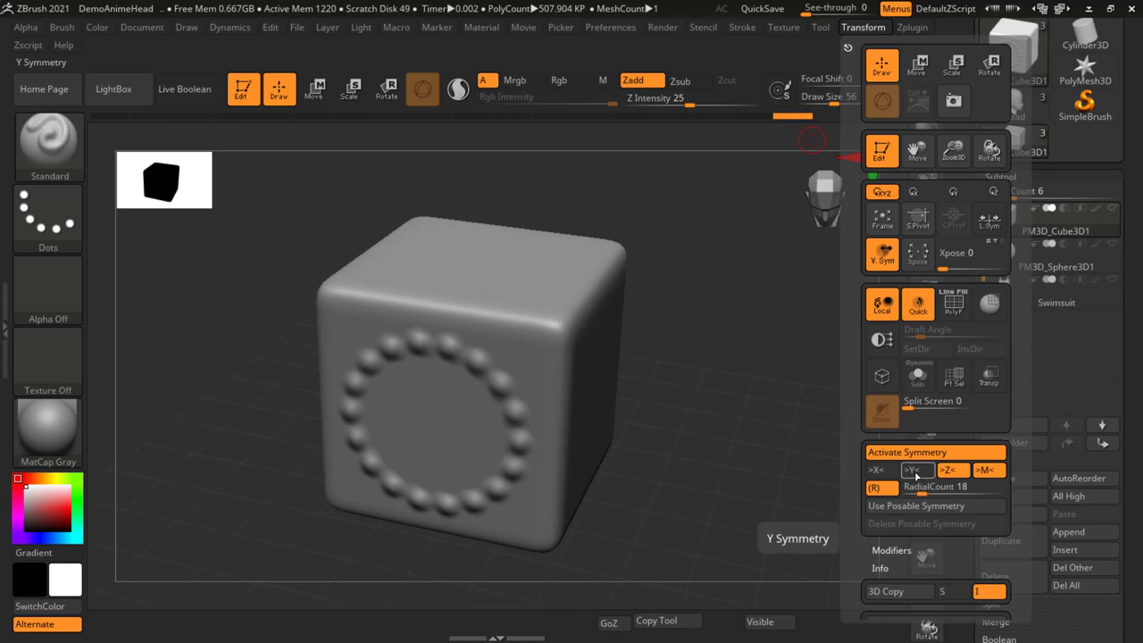
click(911, 470)
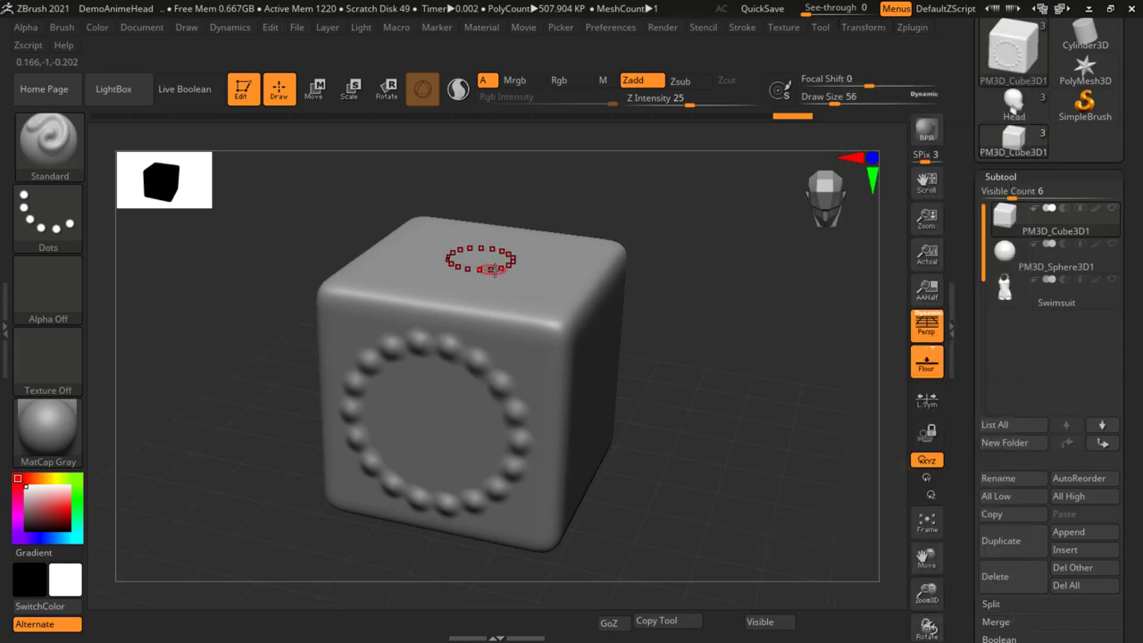
drag(530, 270, 560, 277)
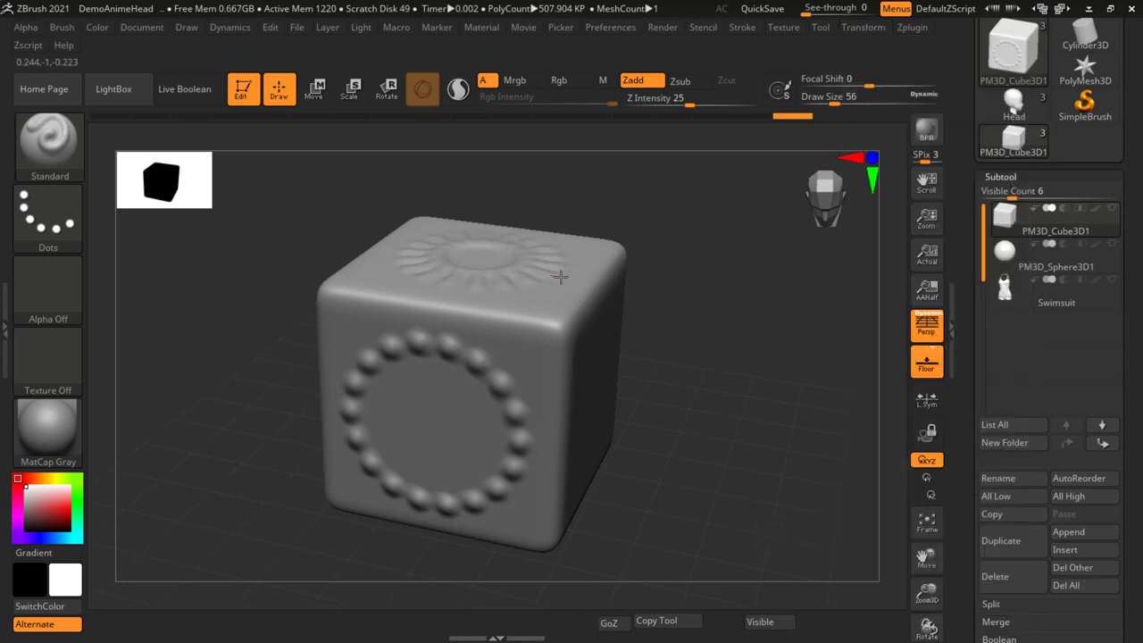
drag(672, 245, 679, 252)
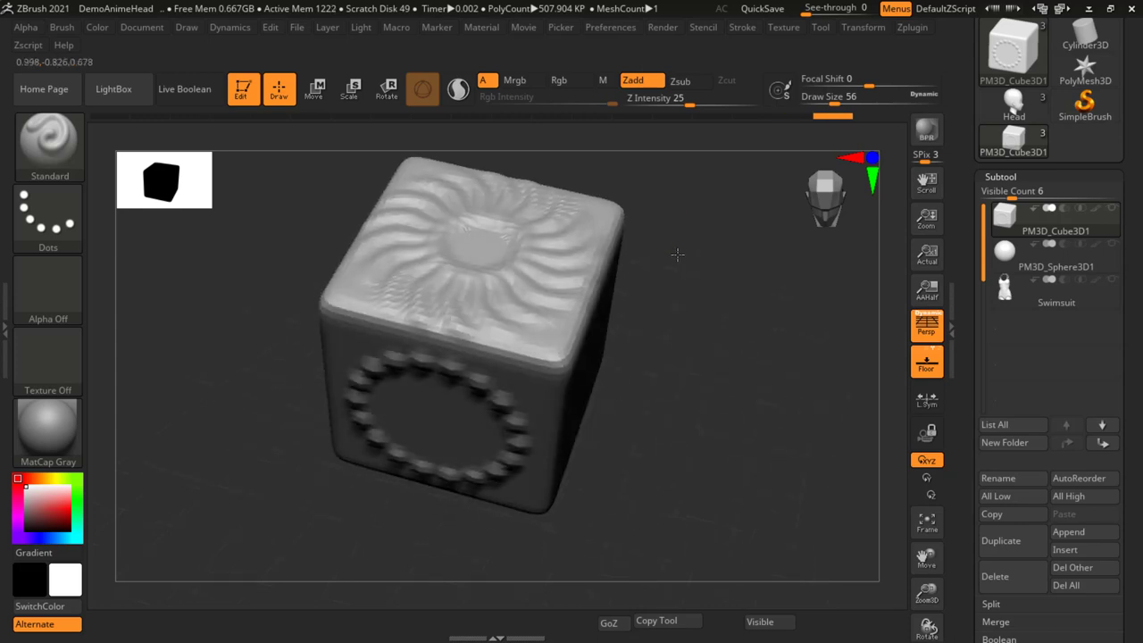
click(1054, 259)
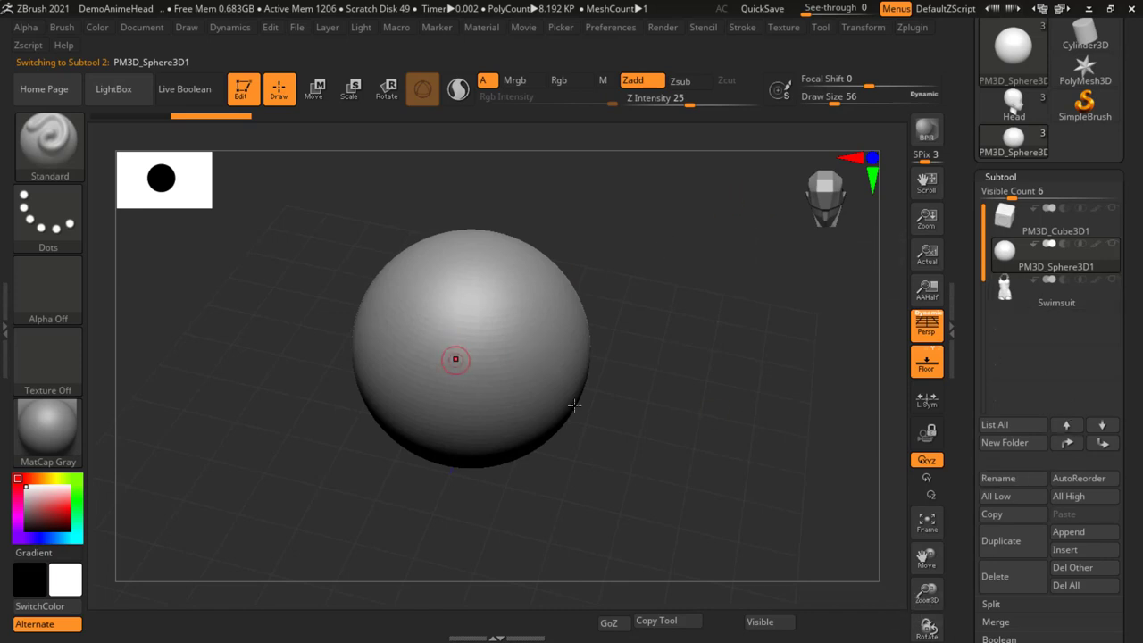
Step: Test and undo an S-shaped stroke on the sphere, then make PM3D_Sphere3D1 the active subtool
mouse_move(660, 407)
mouse_down()
mouse_move(637, 345)
mouse_move(802, 351)
mouse_up()
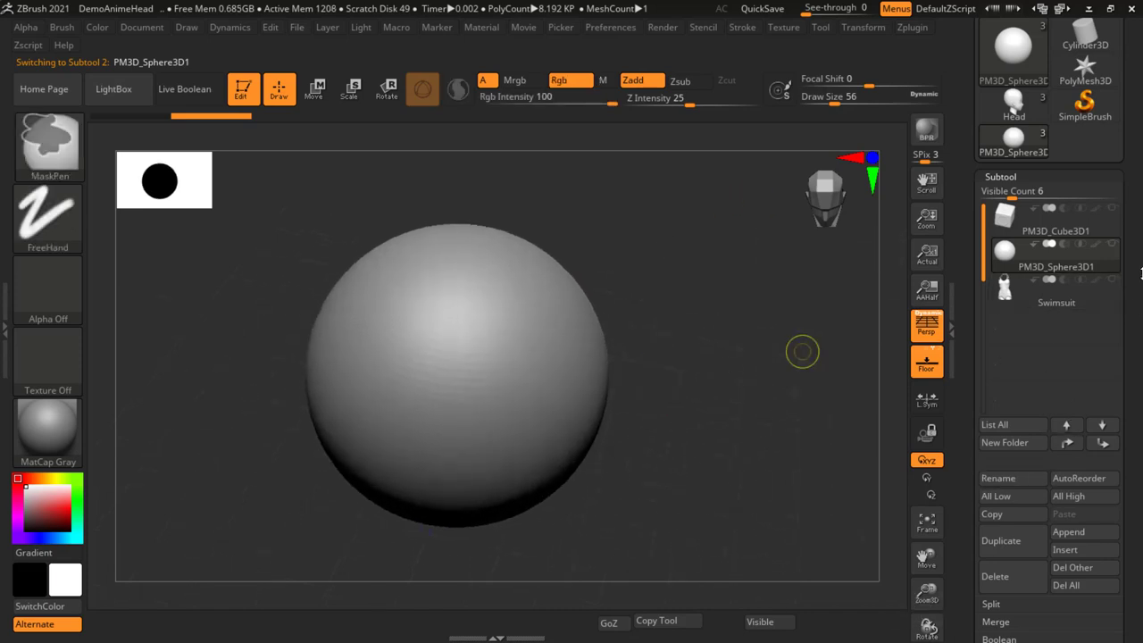
mouse_move(673, 396)
shift+mouse_down()
mouse_move(676, 407)
mouse_move(697, 342)
mouse_move(551, 324)
shift+mouse_up()
drag(500, 285, 551, 446)
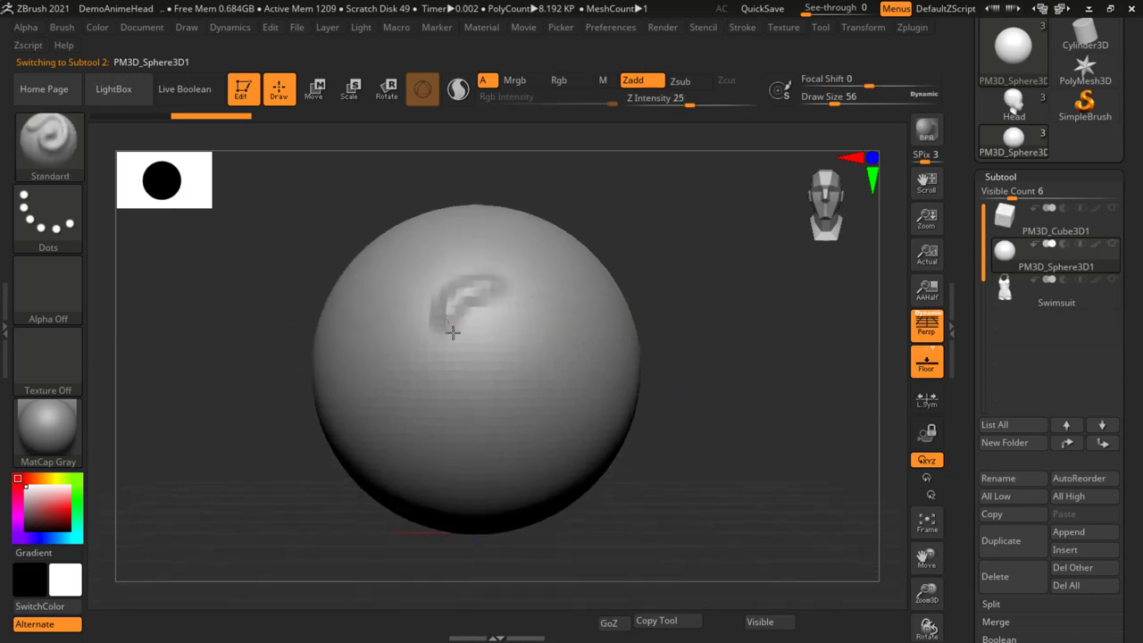
mouse_move(717, 387)
mouse_down()
mouse_move(691, 334)
mouse_move(699, 350)
mouse_move(704, 334)
mouse_move(705, 348)
mouse_up()
key(ctrl+z)
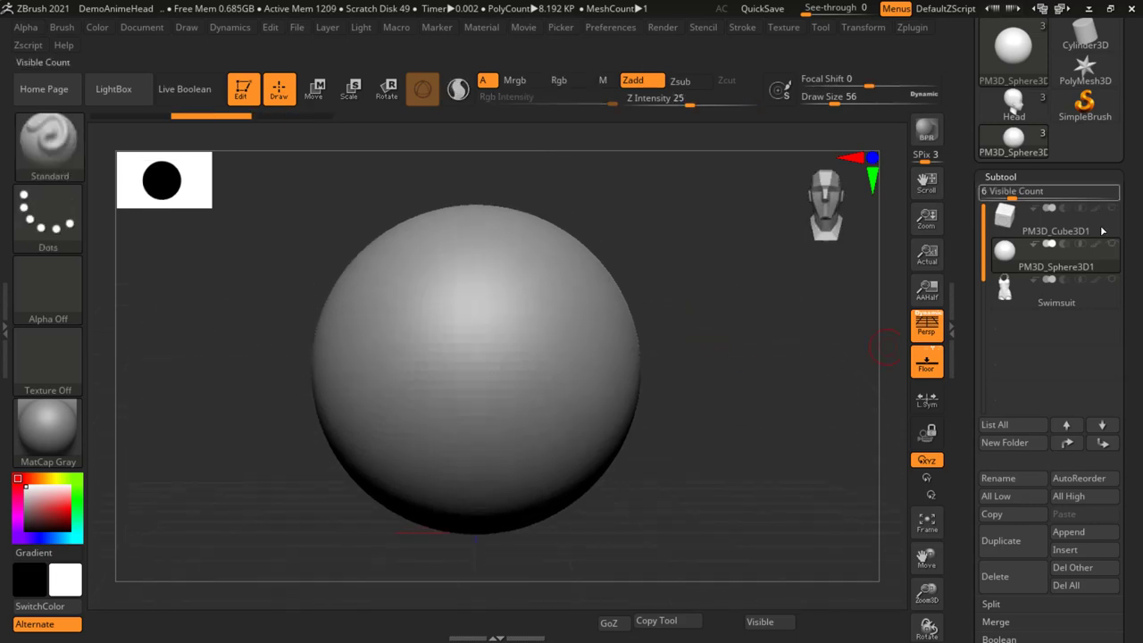
click(1039, 230)
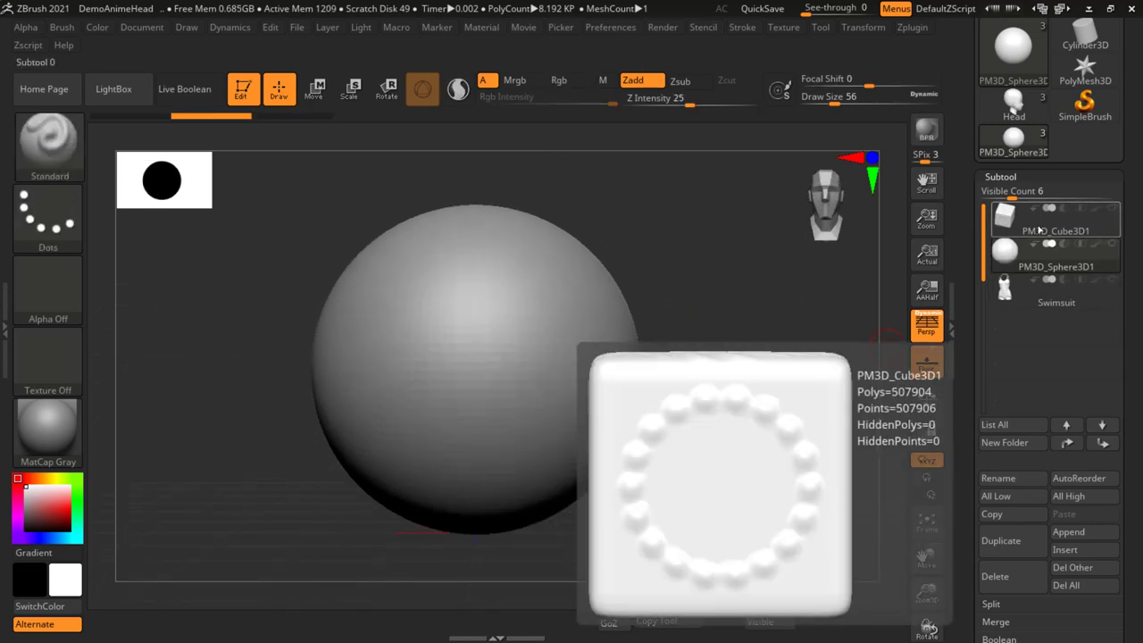
click(1035, 227)
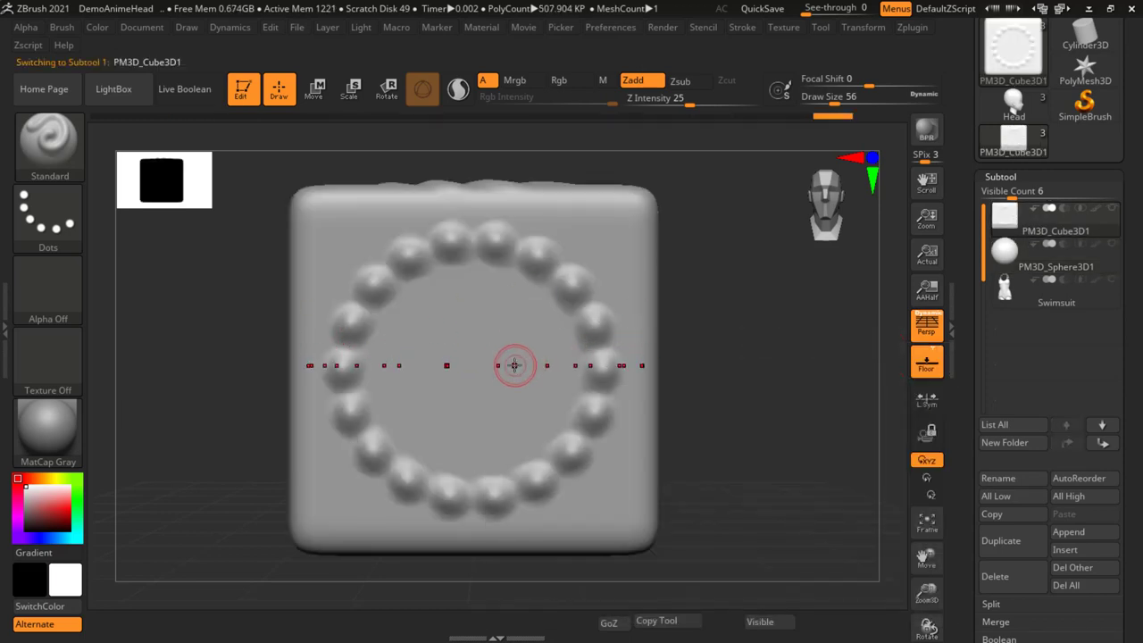
click(1055, 261)
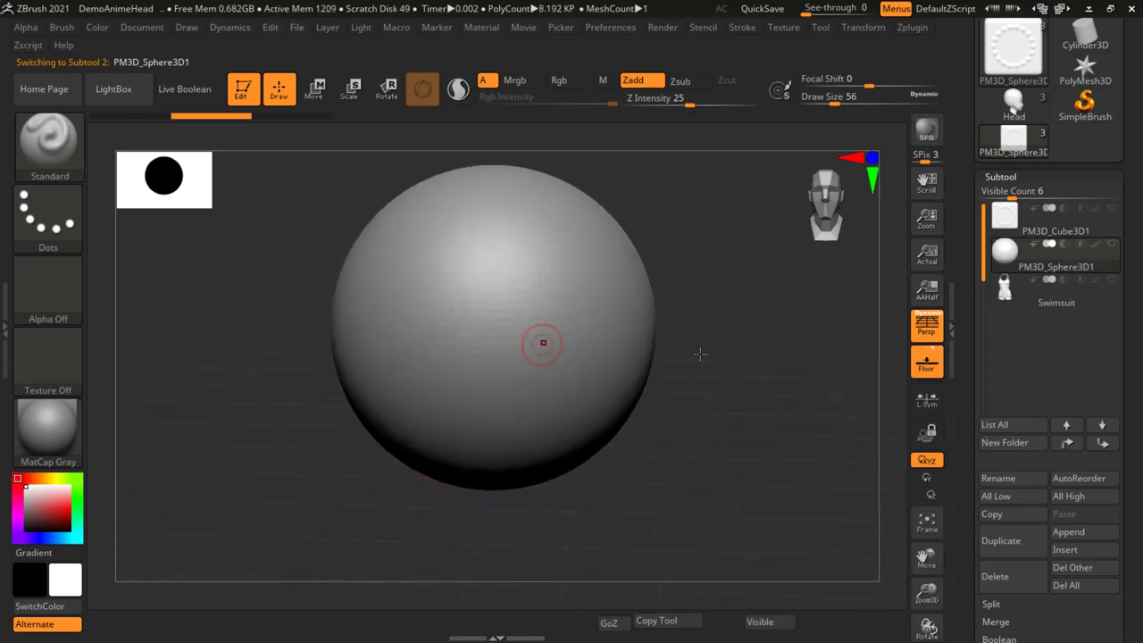
alt+right_drag(638, 335, 620, 372)
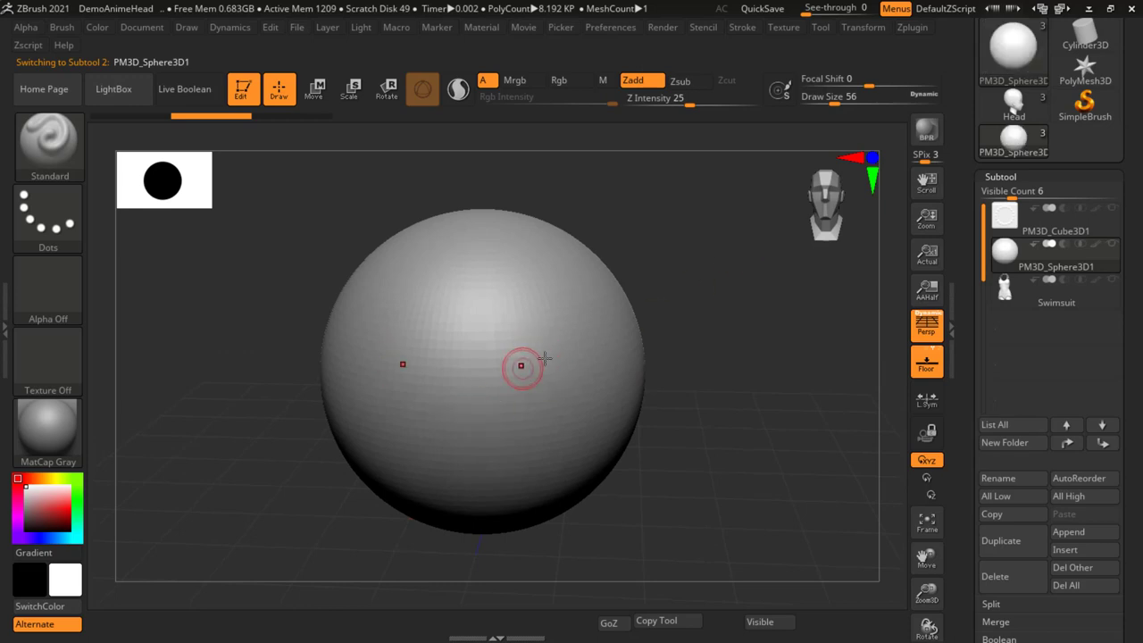
Step: Raise mirrored eye bumps, brow ridges and a nose on the sphere's face
mouse_move(548, 334)
mouse_down()
mouse_move(539, 362)
mouse_move(528, 349)
mouse_move(527, 360)
mouse_up()
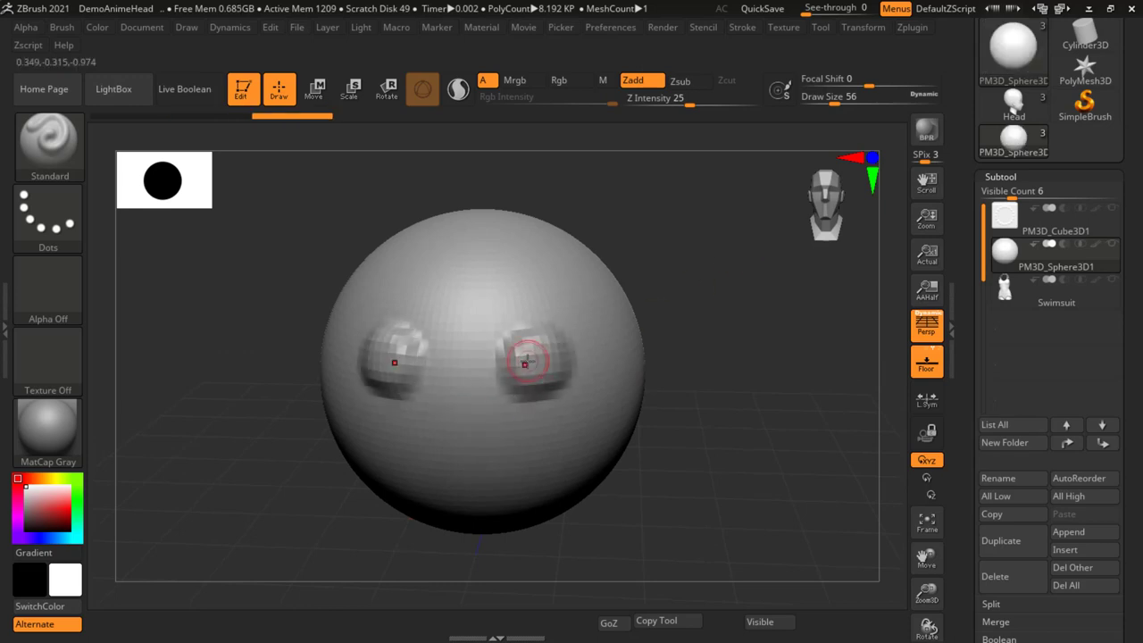
drag(474, 311, 544, 299)
mouse_move(468, 370)
mouse_down()
mouse_move(460, 437)
mouse_move(504, 457)
mouse_move(444, 471)
mouse_move(500, 482)
mouse_move(419, 473)
mouse_move(514, 486)
mouse_move(464, 495)
mouse_up()
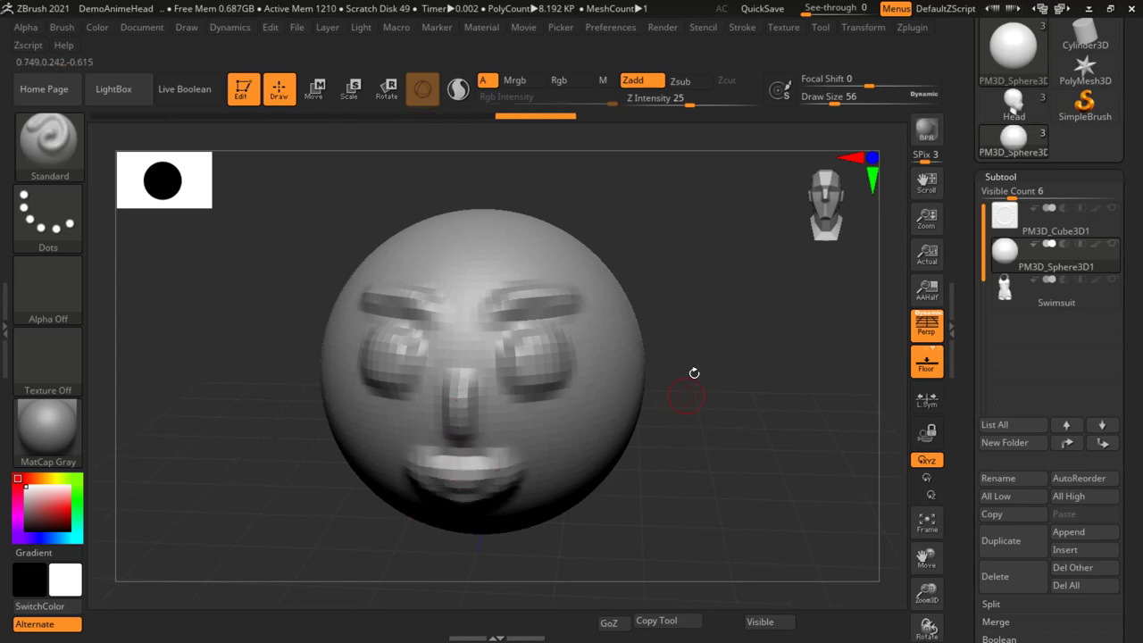
Step: Build out and refine ears on both sides of the head
mouse_move(635, 402)
mouse_down()
mouse_move(636, 348)
mouse_move(618, 308)
mouse_move(628, 422)
mouse_up()
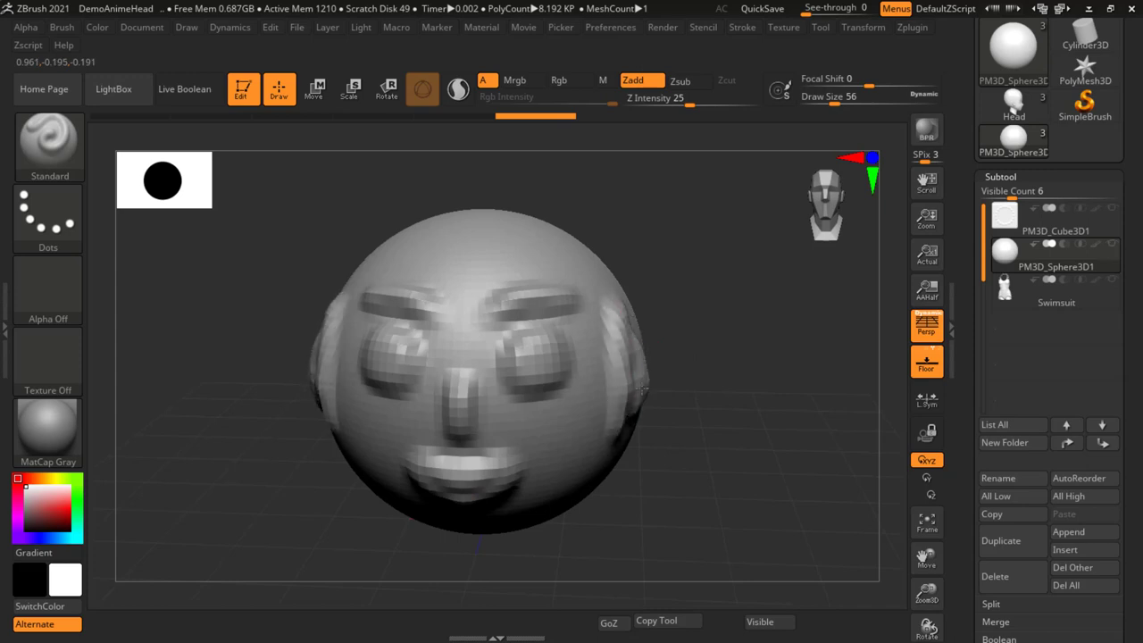
drag(712, 332, 661, 326)
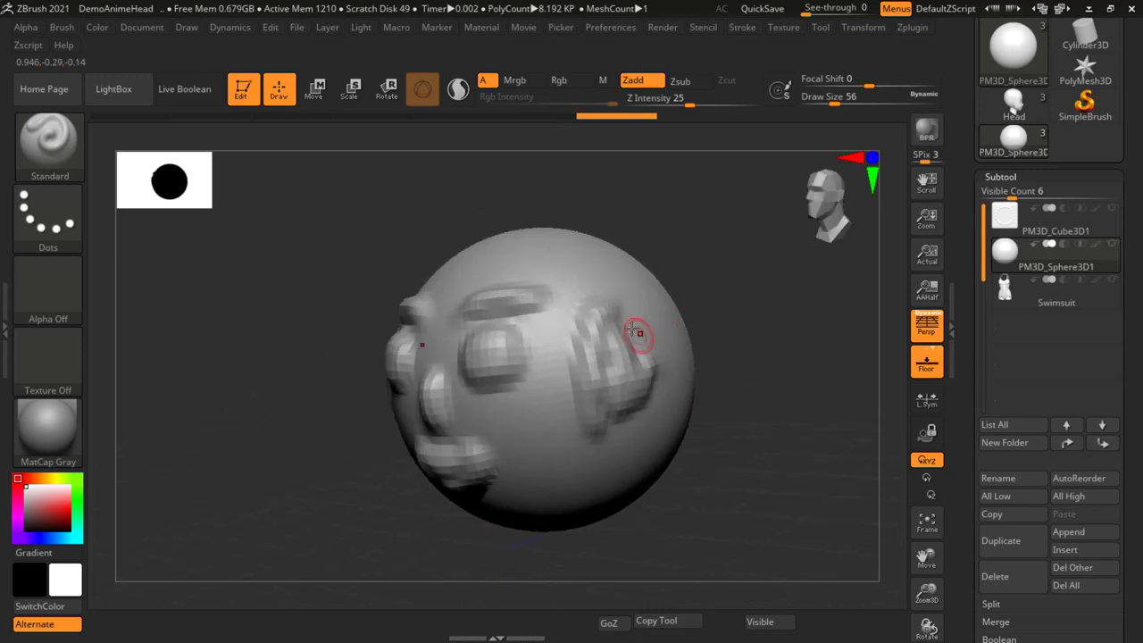
mouse_move(614, 412)
mouse_down()
mouse_move(635, 326)
mouse_move(661, 410)
mouse_move(641, 447)
mouse_move(632, 357)
mouse_move(635, 420)
mouse_up()
shift+drag(740, 277, 687, 323)
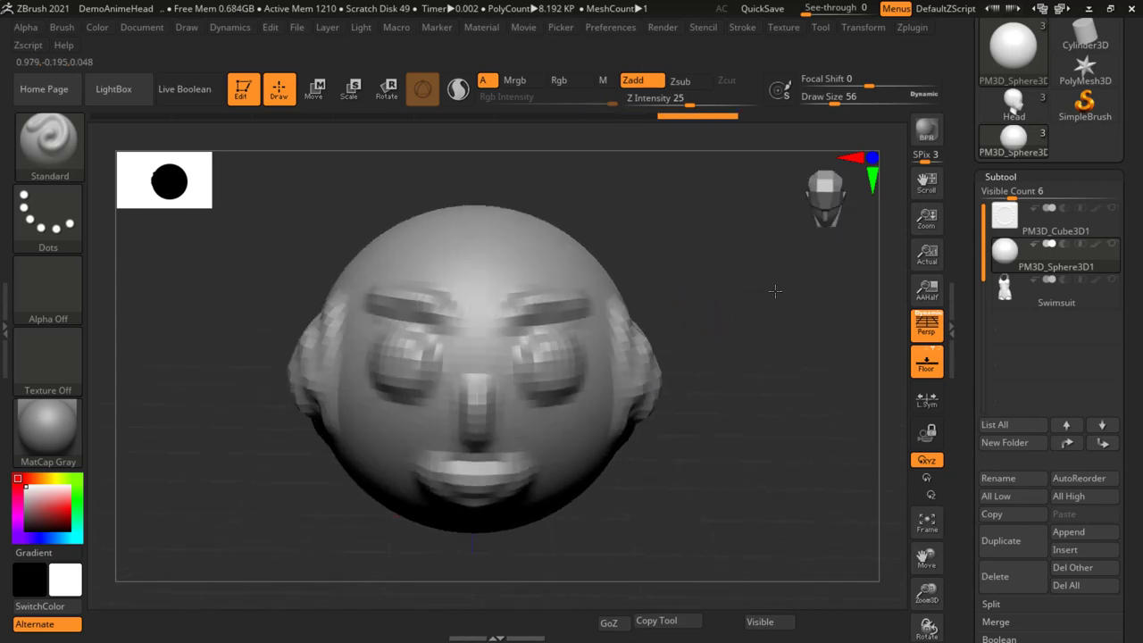
mouse_move(690, 323)
ctrl+right_down()
mouse_move(727, 327)
mouse_move(715, 268)
ctrl+right_up()
mouse_move(714, 268)
mouse_down()
mouse_move(732, 265)
mouse_move(734, 284)
mouse_up()
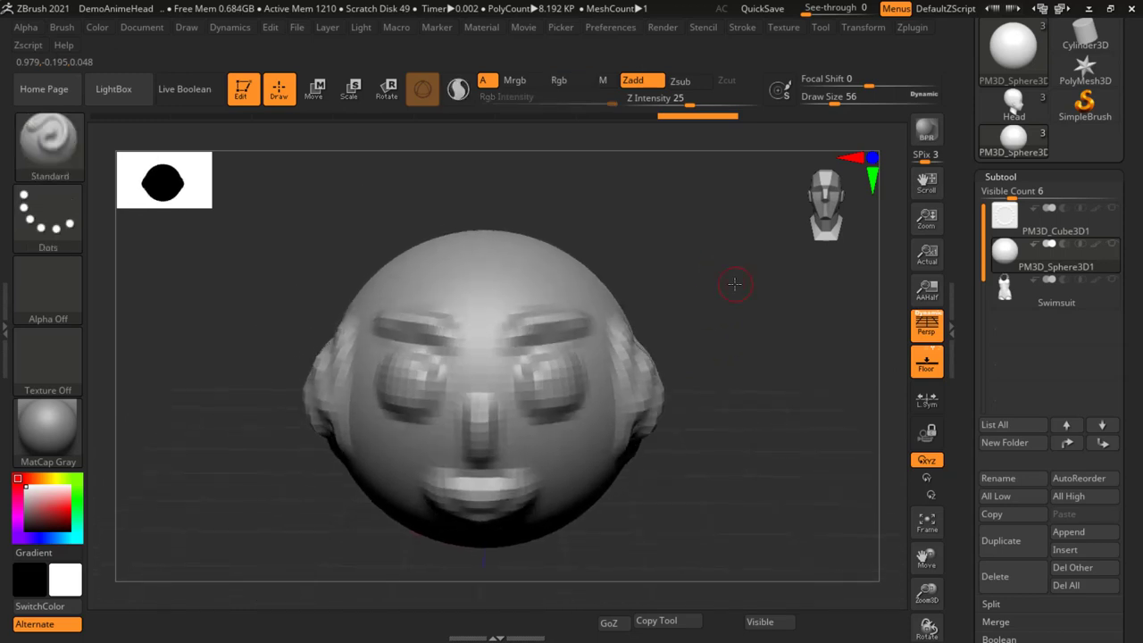
Step: Make the Swimsuit the active subtool, then enlarge and centre it in the view
click(1032, 304)
ctrl+right_drag(569, 328, 553, 313)
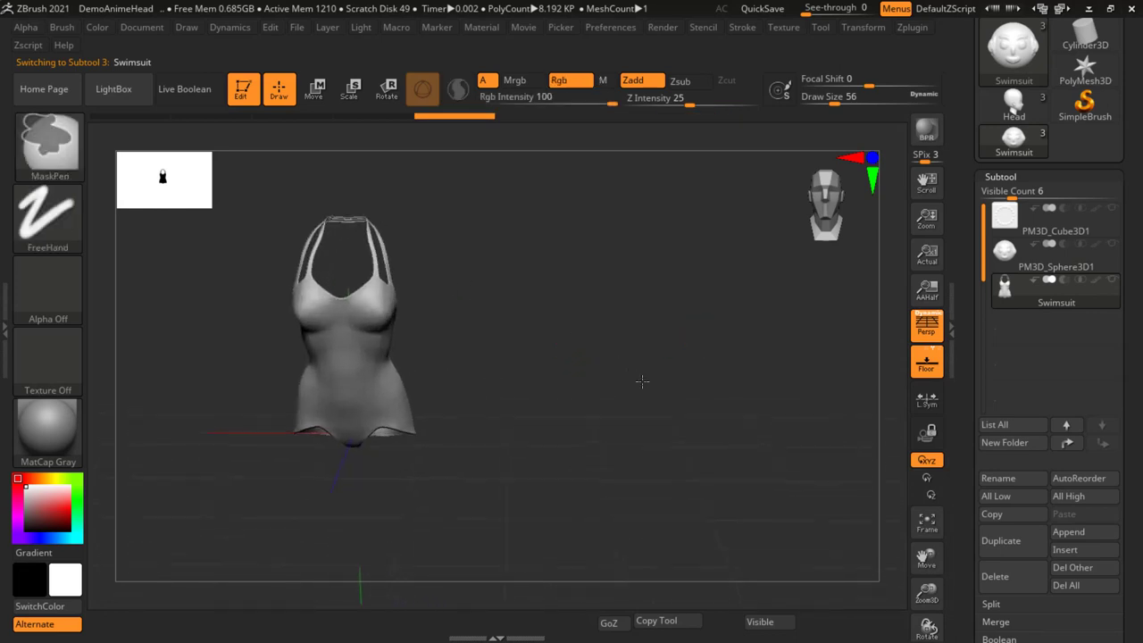
mouse_move(554, 313)
mouse_down()
mouse_move(510, 289)
mouse_move(633, 245)
mouse_move(603, 382)
mouse_move(514, 366)
mouse_up()
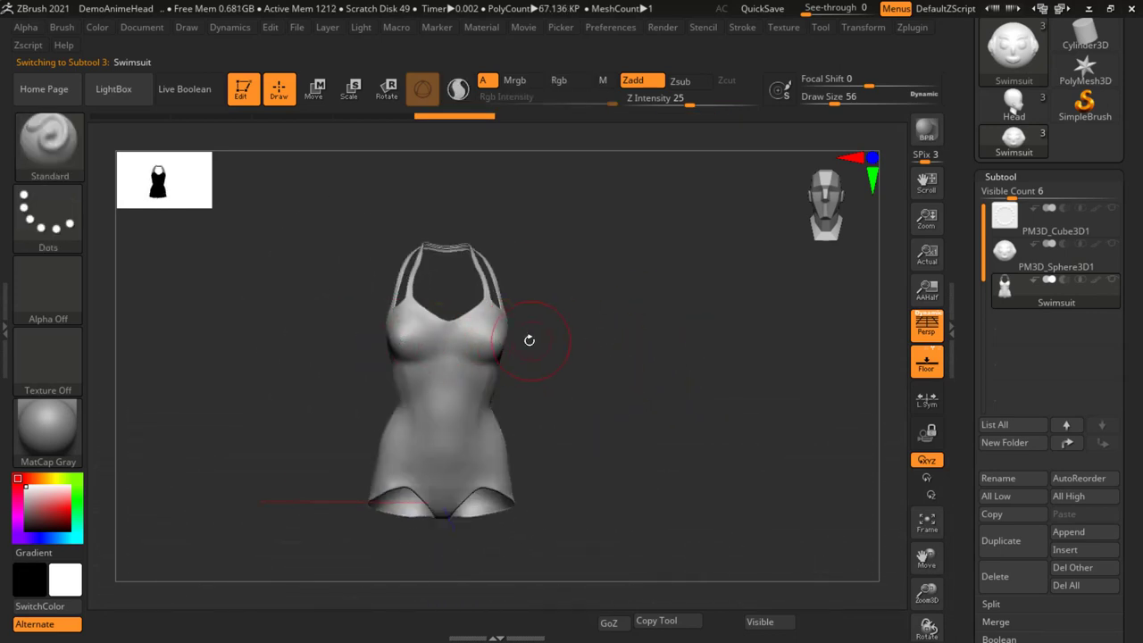
mouse_move(562, 313)
mouse_down()
mouse_move(587, 326)
mouse_move(551, 285)
mouse_move(671, 303)
mouse_move(693, 268)
mouse_move(681, 289)
mouse_up()
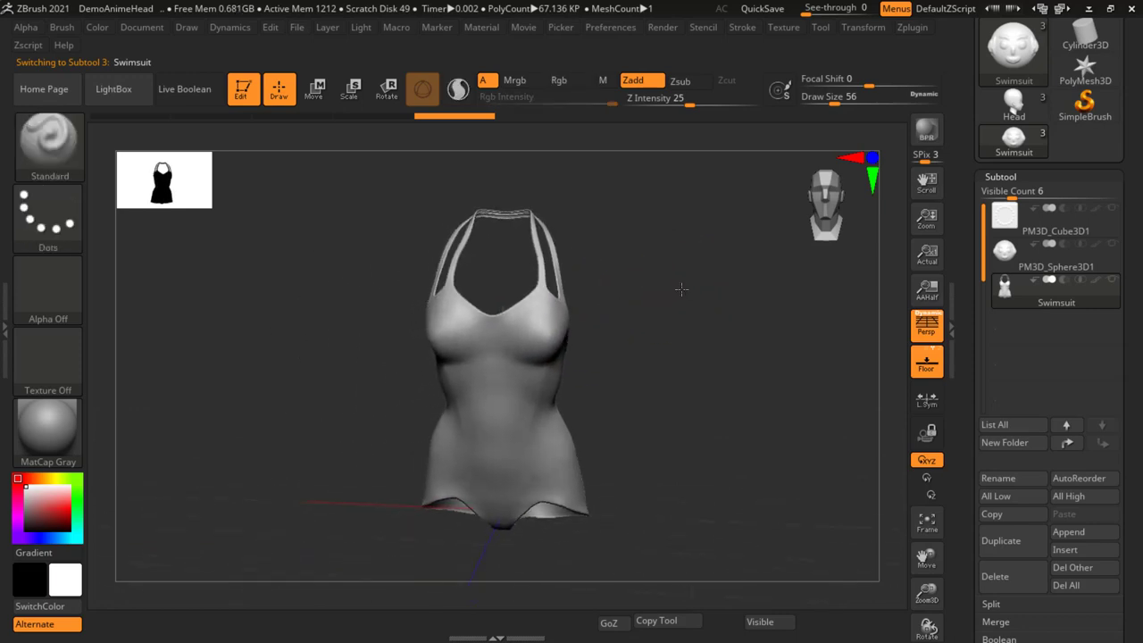
Step: Inspect the swimsuit from above, the side and close up, ending on a centred front view
drag(730, 401, 589, 461)
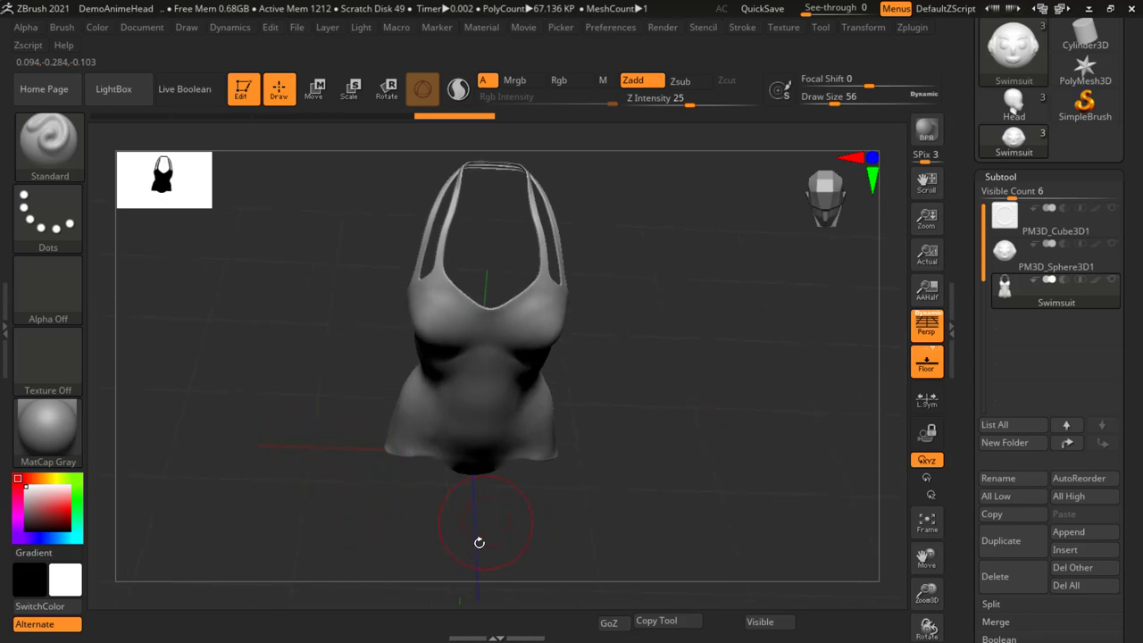
drag(733, 319, 625, 329)
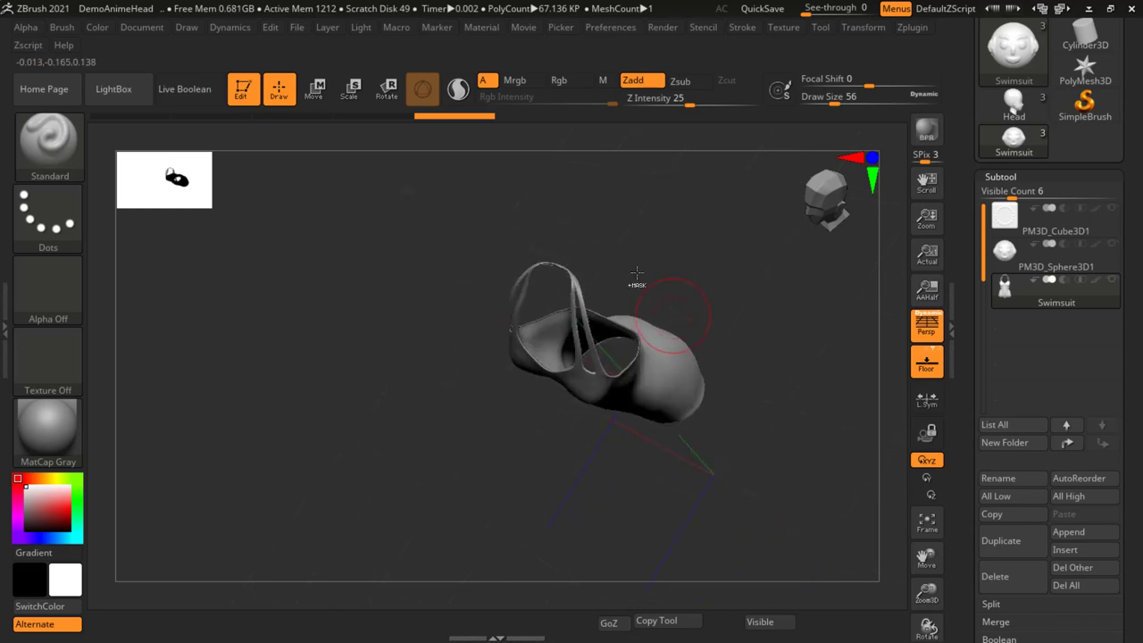
ctrl+right_drag(625, 329, 590, 333)
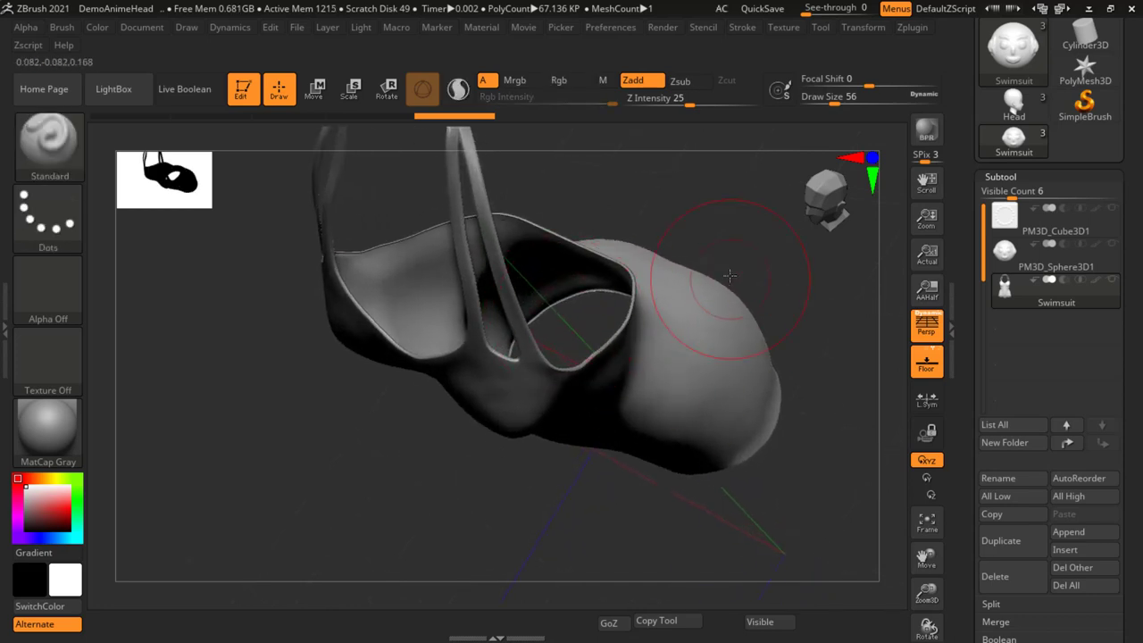
mouse_move(688, 293)
mouse_down()
mouse_move(740, 229)
mouse_move(732, 291)
mouse_move(697, 359)
mouse_up()
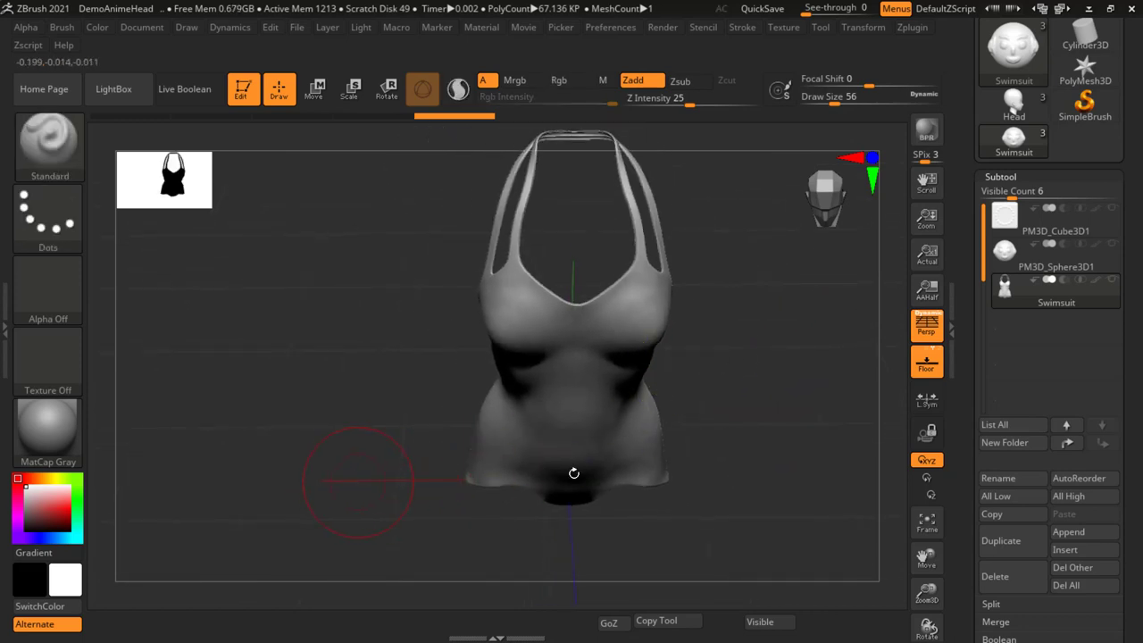
drag(805, 451, 789, 507)
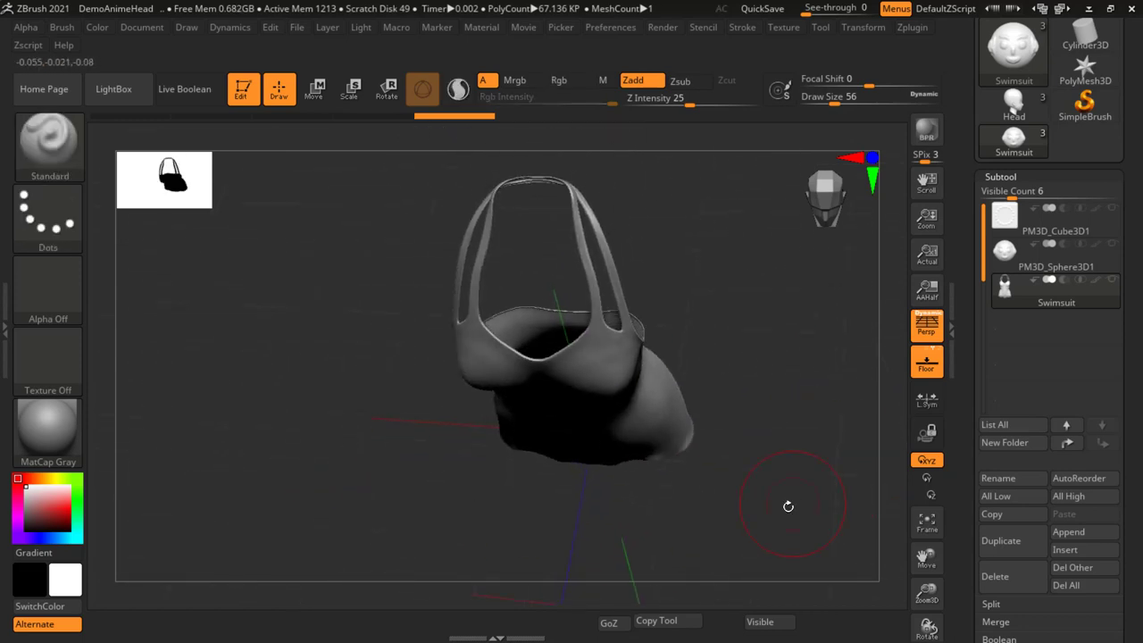
mouse_move(685, 512)
mouse_down()
mouse_move(745, 331)
mouse_move(758, 345)
mouse_up()
ctrl+right_drag(783, 360, 781, 389)
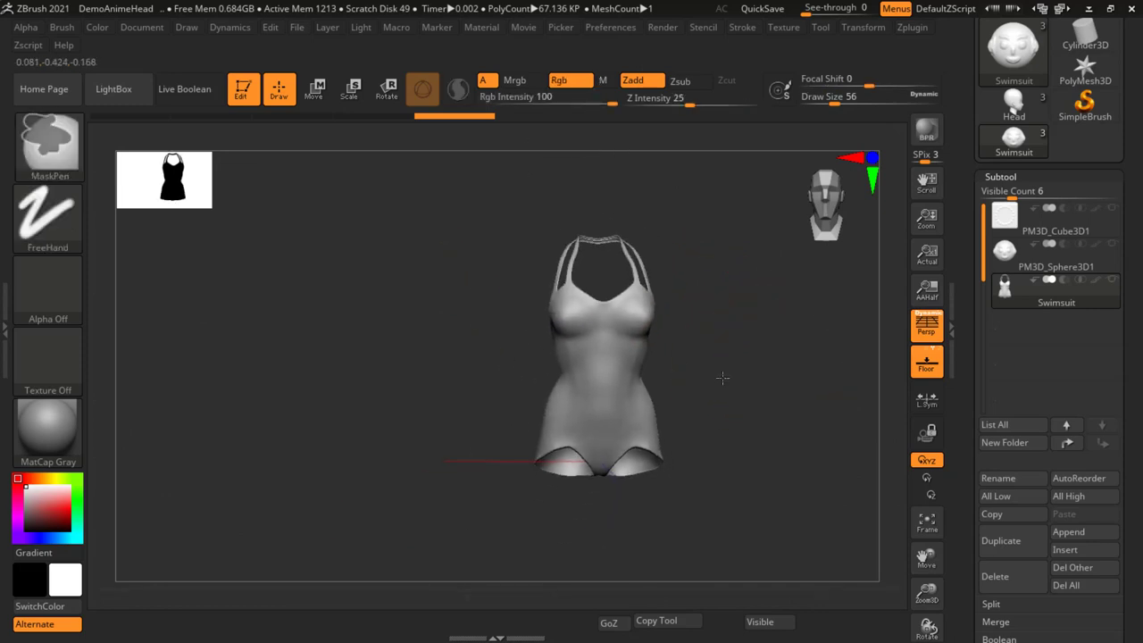
alt+drag(781, 390, 697, 422)
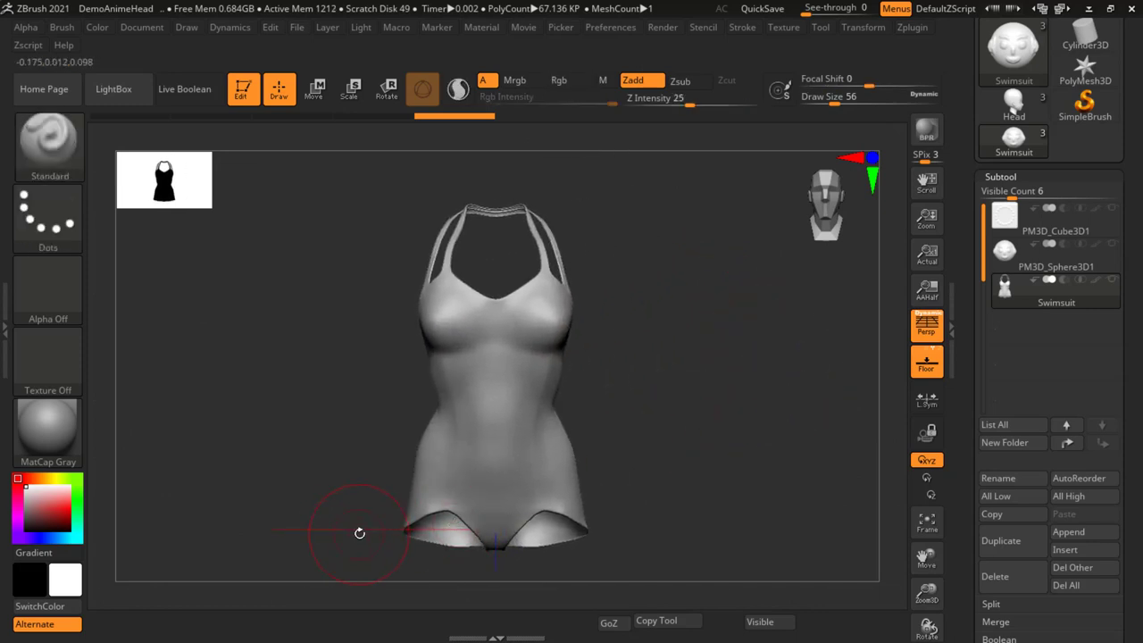
Step: Turn on X-axis symmetry in Transform and set Draw Size to 41
click(874, 33)
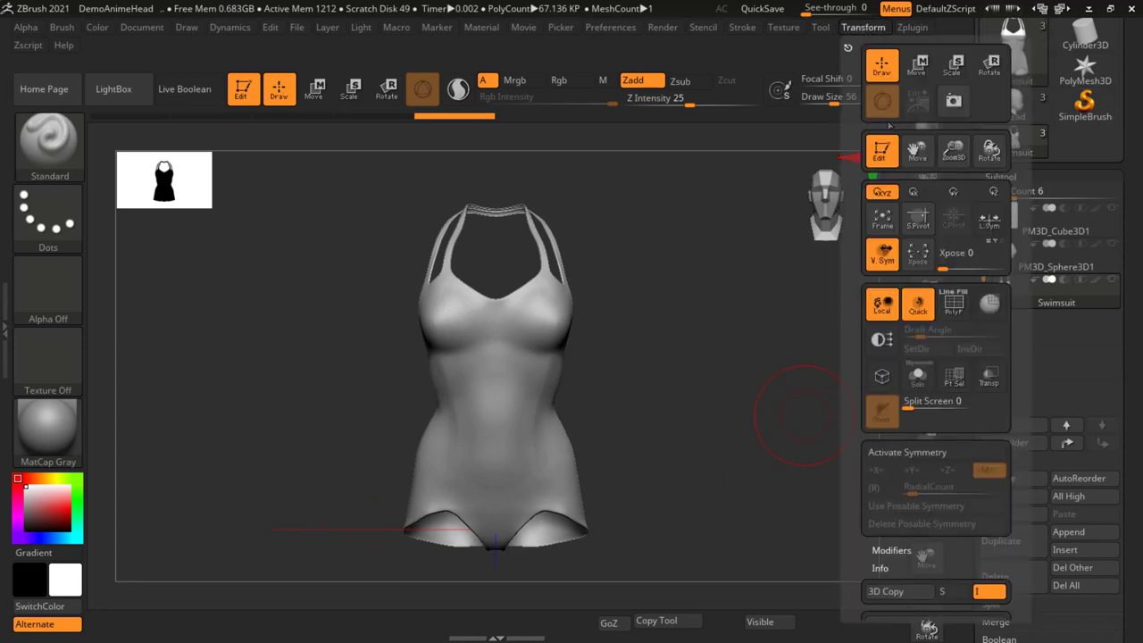
click(907, 453)
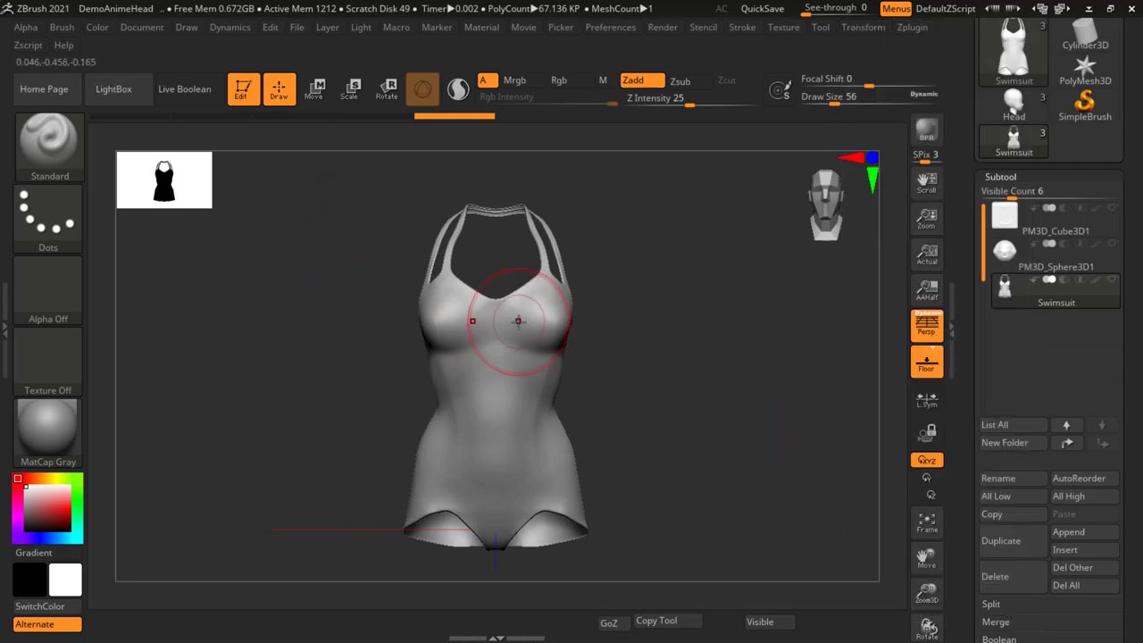
text(41)
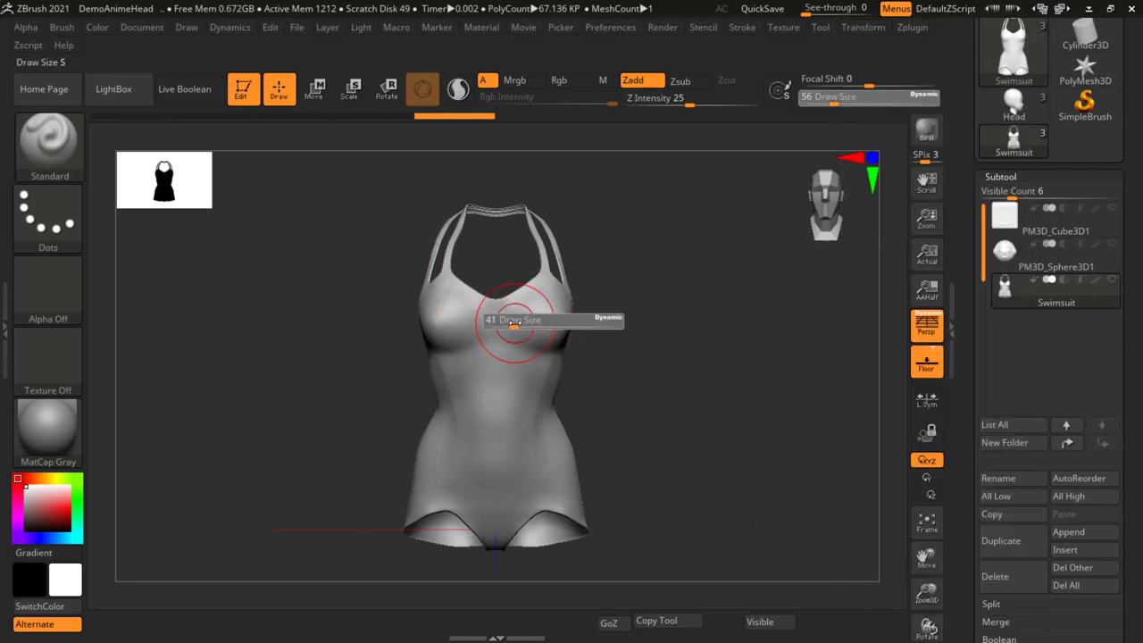
key(Return)
Step: Sculpt a fuller chest, deeper cleavage and under-chest shape, then check the side and back
mouse_move(588, 343)
right_down()
mouse_move(660, 316)
mouse_move(658, 329)
mouse_move(630, 293)
mouse_move(670, 335)
mouse_move(684, 286)
mouse_move(574, 263)
right_up()
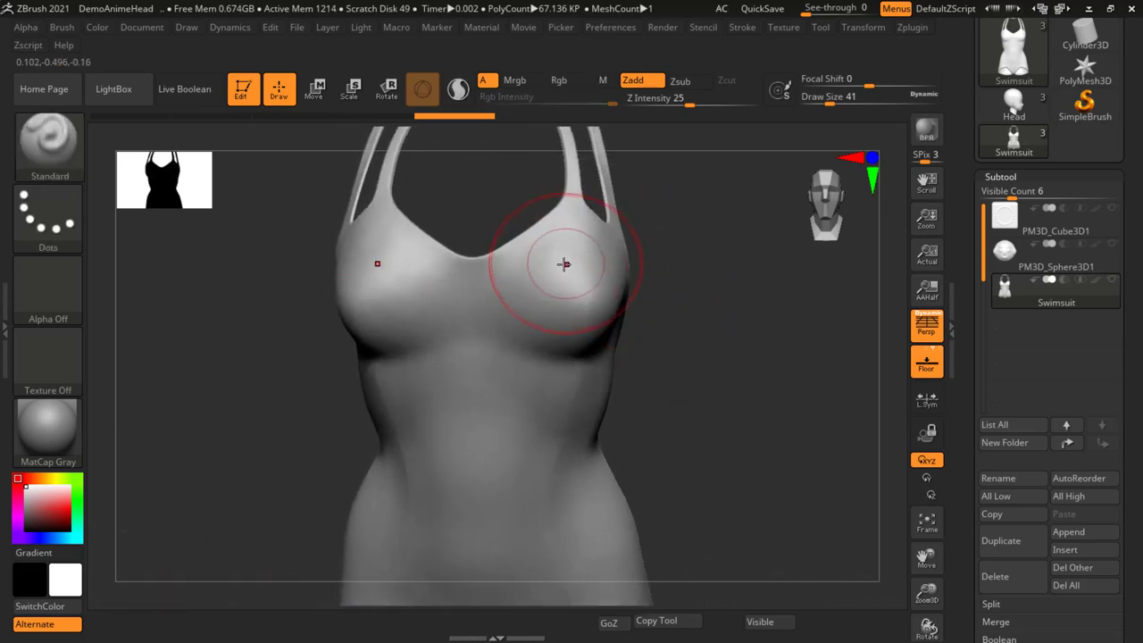
mouse_move(539, 286)
mouse_down()
mouse_move(544, 330)
mouse_move(566, 329)
mouse_up()
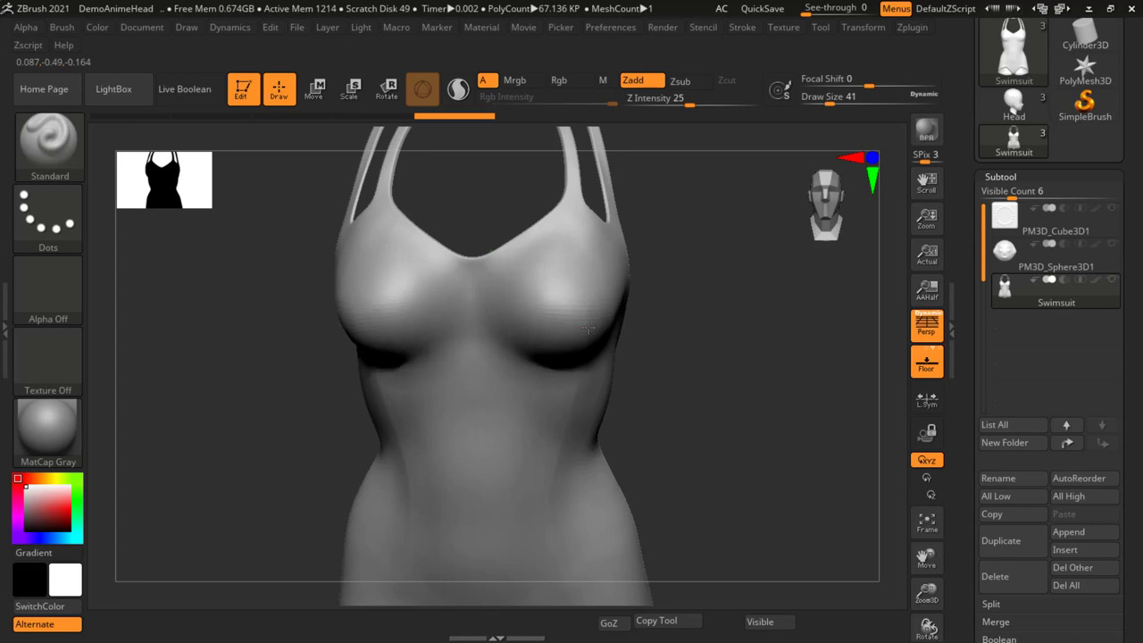
drag(740, 301, 581, 322)
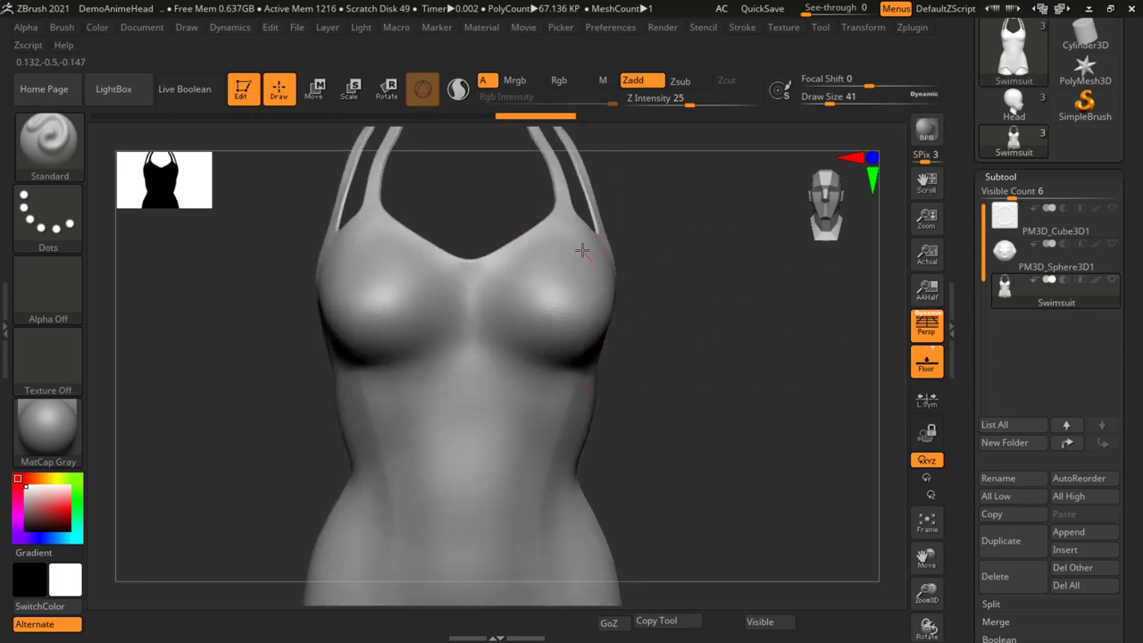
drag(581, 247, 556, 252)
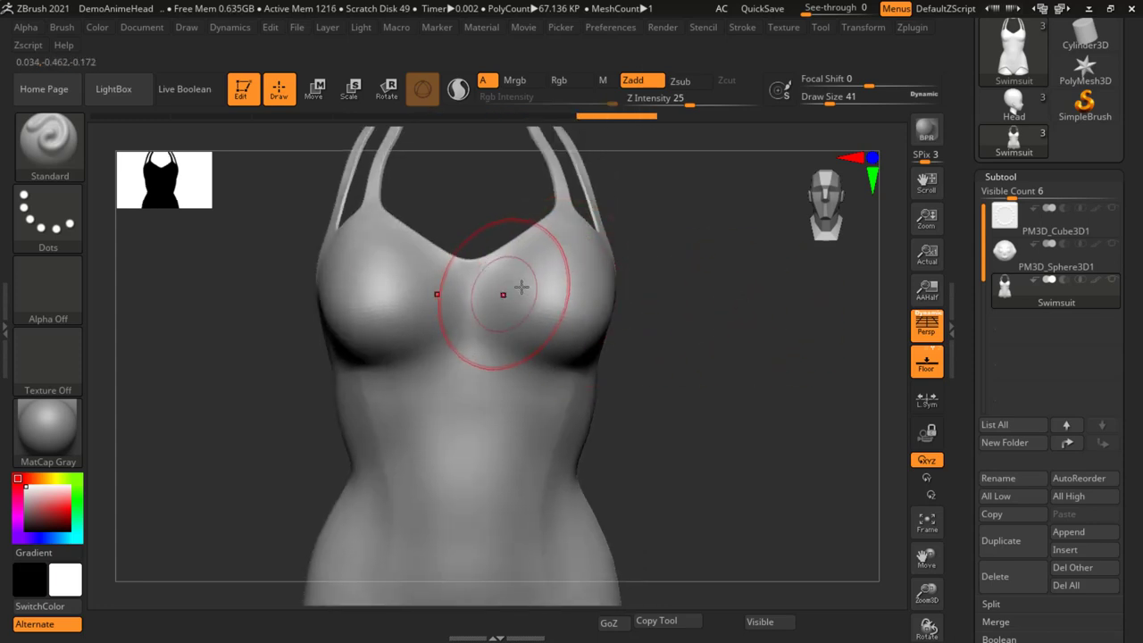
mouse_move(504, 281)
mouse_down()
mouse_move(501, 329)
mouse_move(520, 352)
mouse_move(584, 364)
mouse_up()
drag(735, 322, 675, 340)
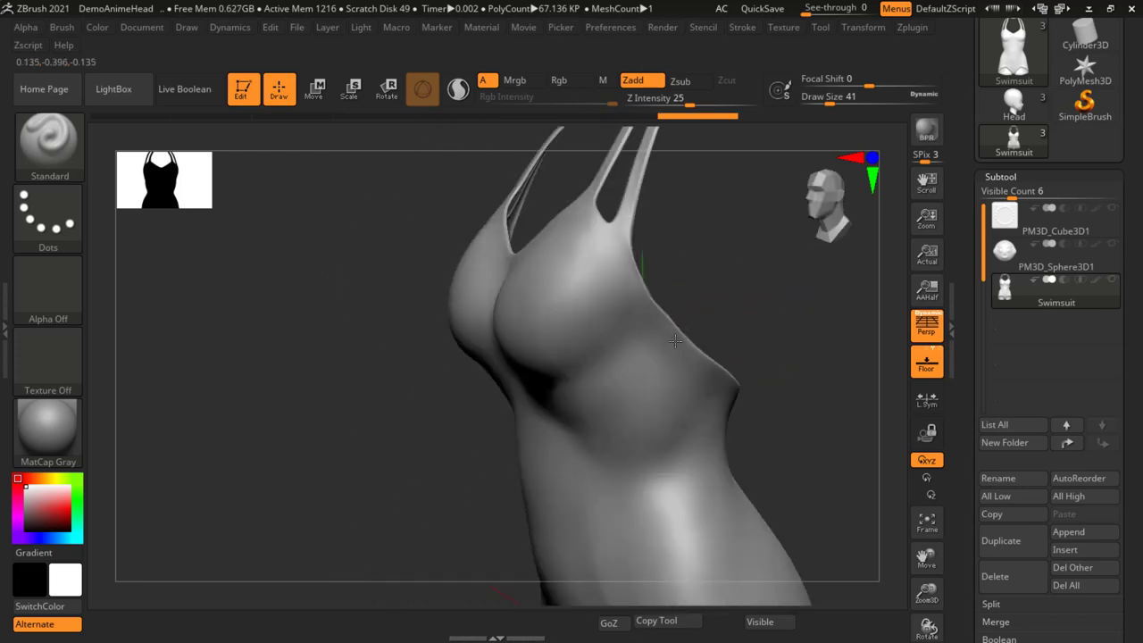
mouse_move(766, 360)
mouse_down()
mouse_move(602, 278)
mouse_move(669, 271)
mouse_move(622, 309)
mouse_move(617, 292)
mouse_move(699, 324)
mouse_up()
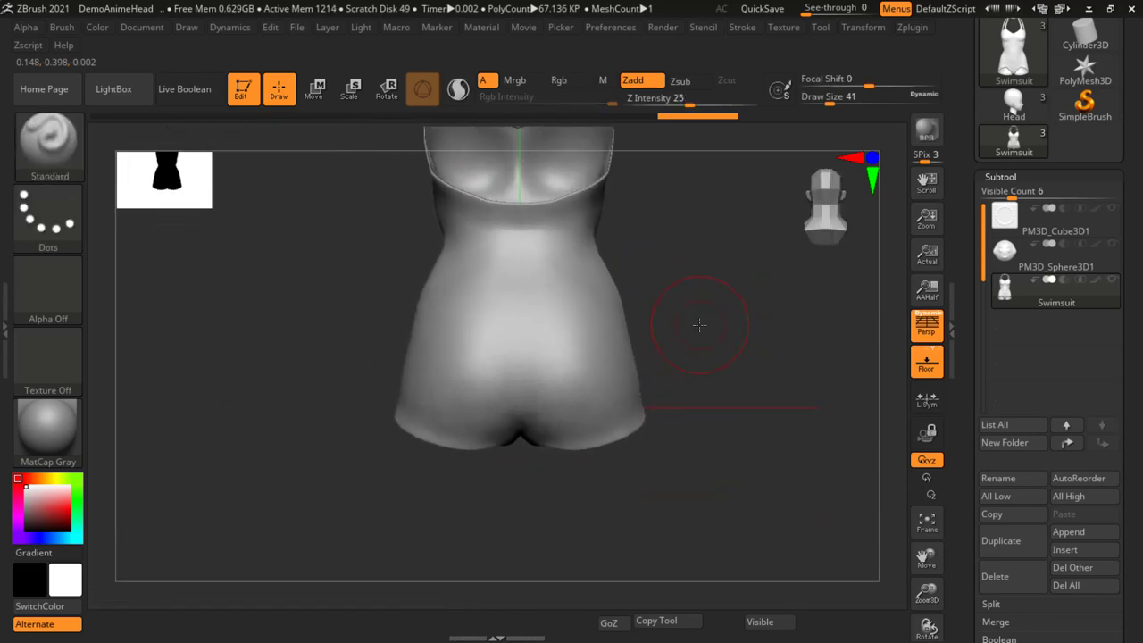
Step: Adjust the brush size and sculpt a bulge and crease on the lower torso
key(s)
drag(556, 354, 579, 354)
drag(768, 375, 576, 386)
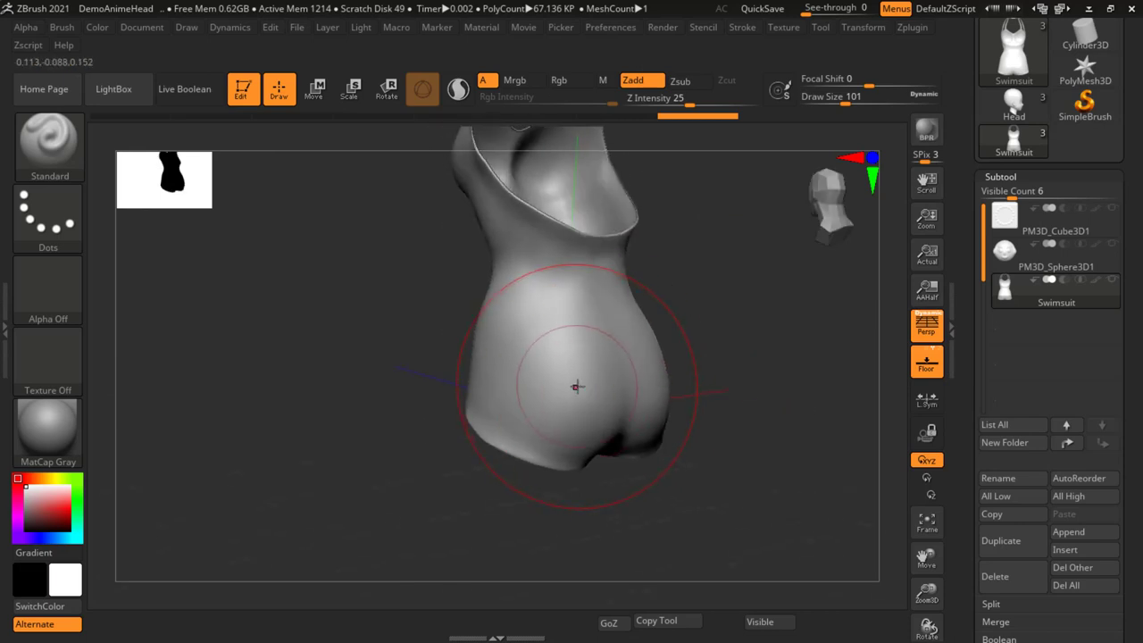
key(s)
drag(576, 386, 561, 388)
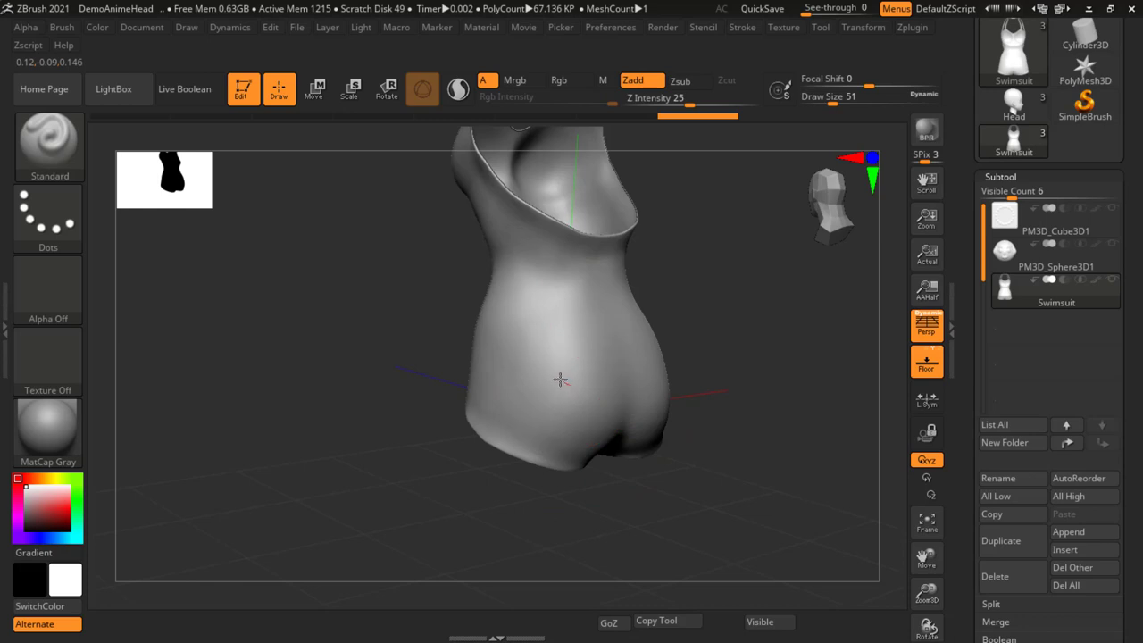
drag(558, 376, 596, 422)
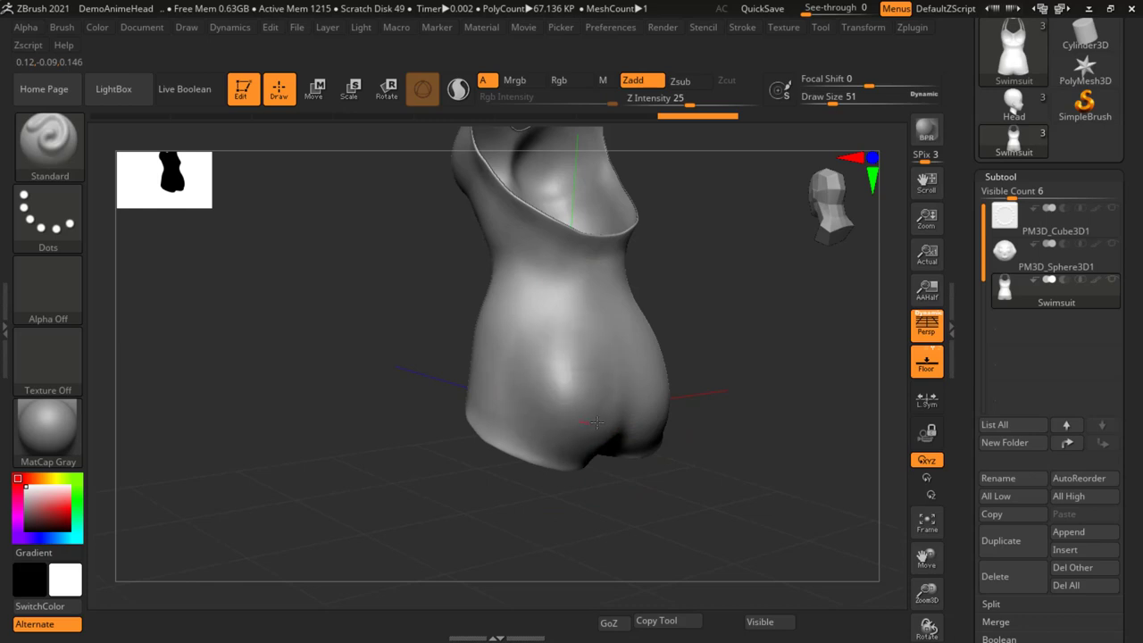
Step: From a straight back view, deepen the crease at the bottom of the back
mouse_move(678, 375)
mouse_down()
mouse_move(747, 339)
mouse_move(729, 345)
mouse_up()
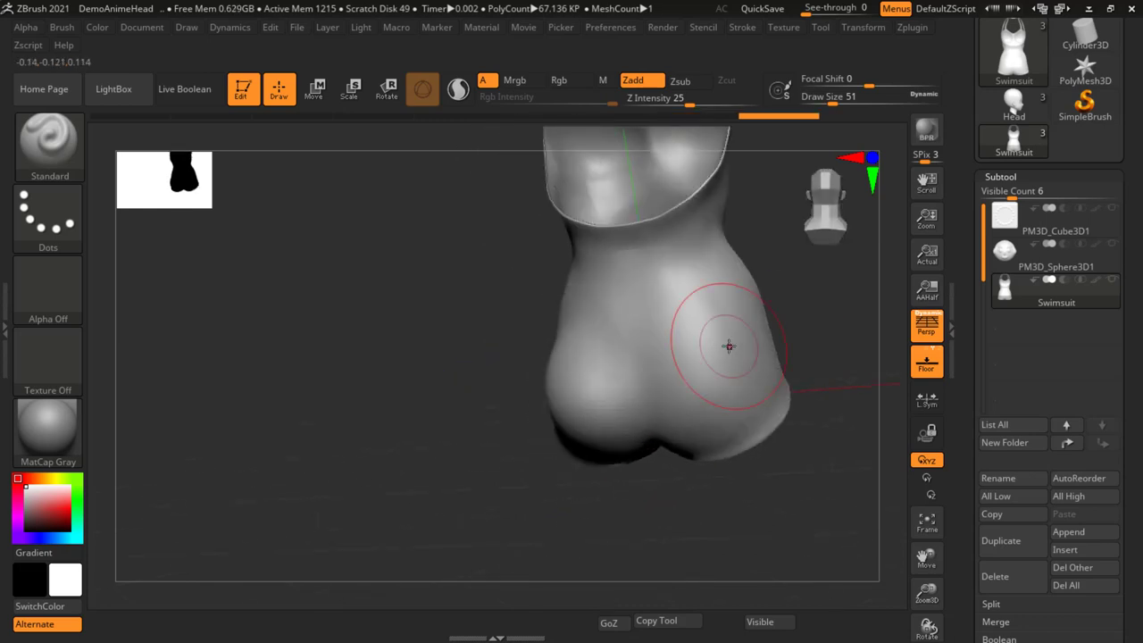
mouse_move(789, 304)
mouse_down()
mouse_move(714, 280)
mouse_move(732, 294)
mouse_up()
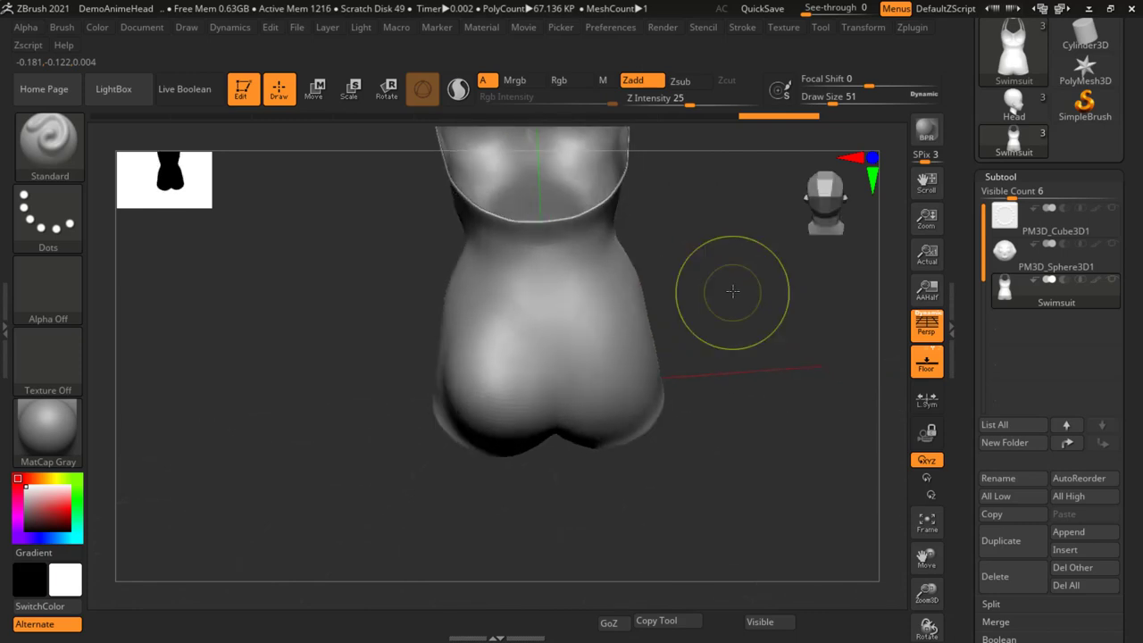
key(ctrl)
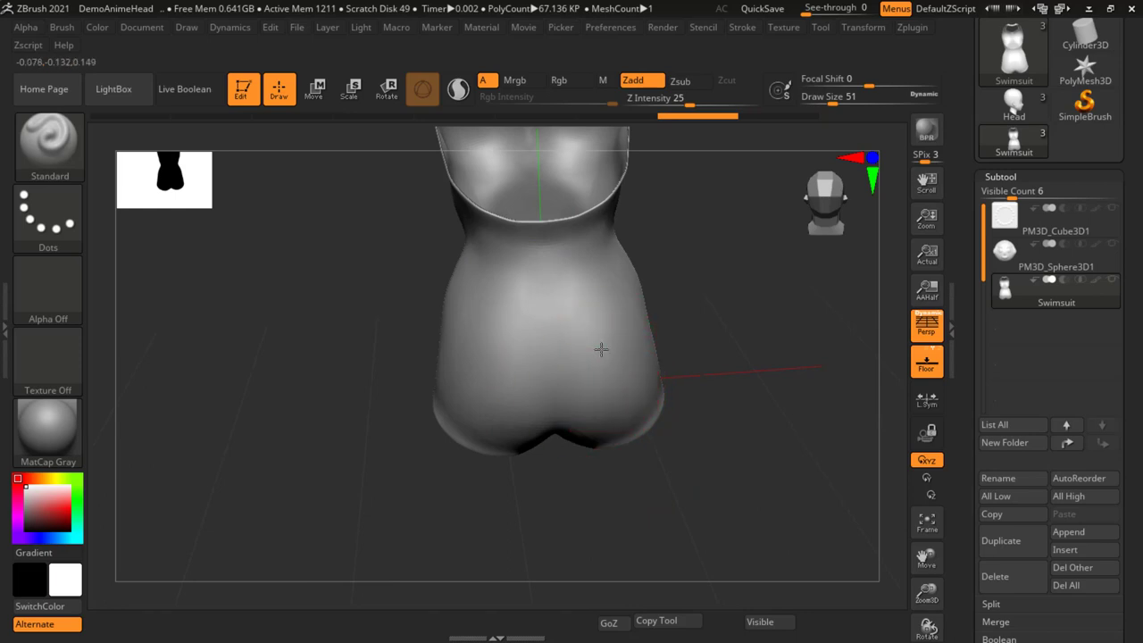
mouse_move(583, 363)
mouse_down()
mouse_move(572, 406)
mouse_move(628, 346)
mouse_up()
Step: Smooth the buttocks area and review the torso from the front and above
mouse_move(745, 492)
mouse_down()
mouse_move(772, 444)
mouse_move(776, 474)
mouse_up()
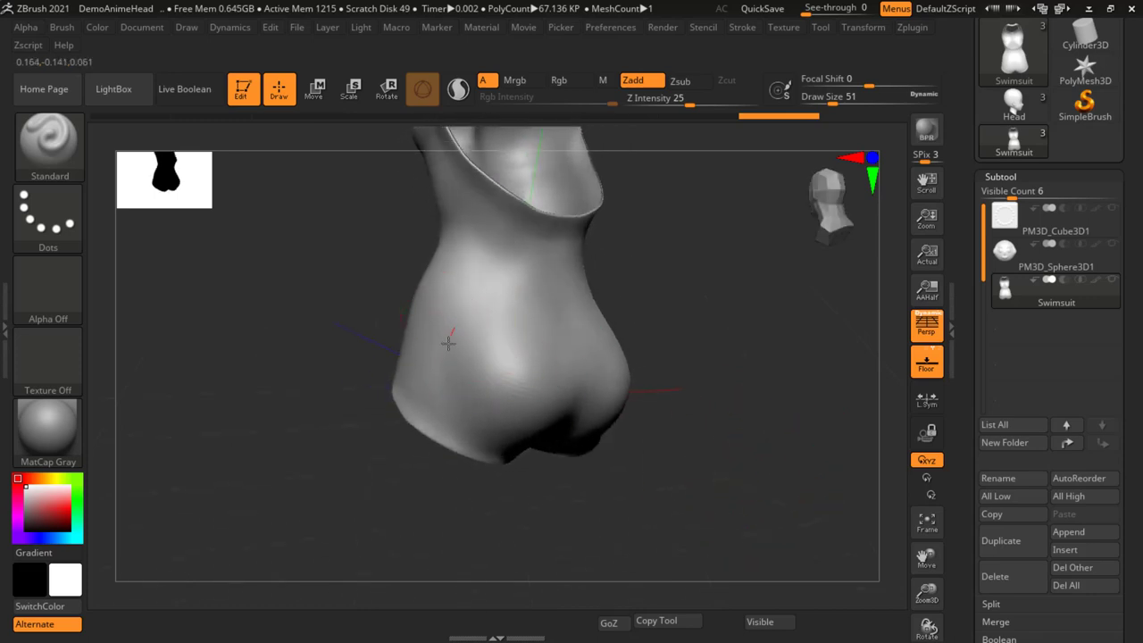
key(shift)
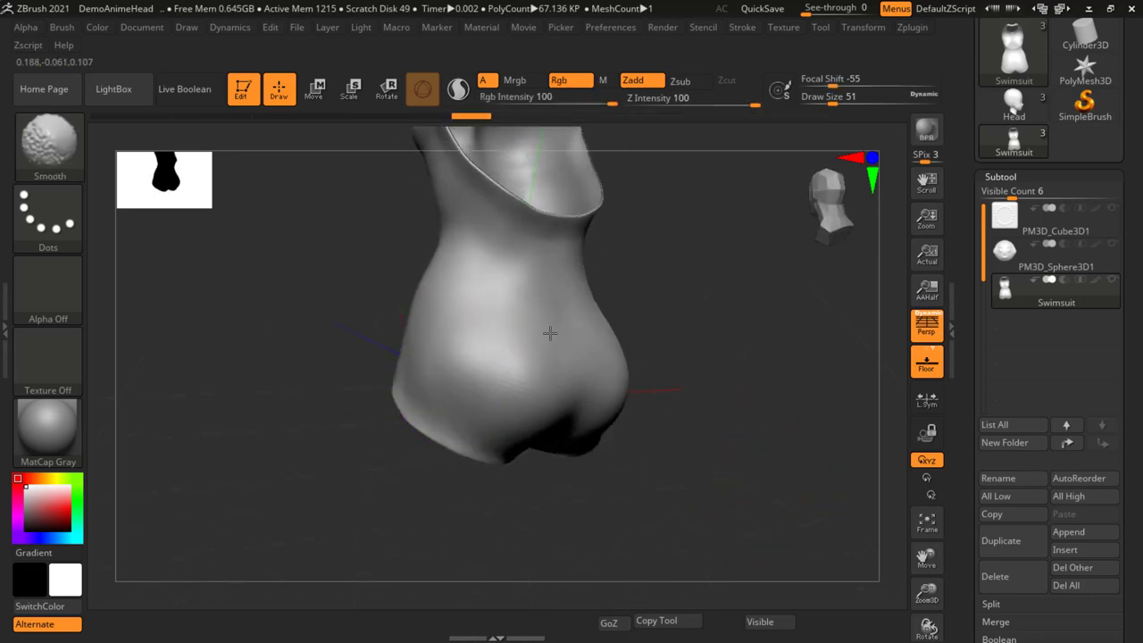
mouse_move(679, 325)
mouse_down()
mouse_move(669, 343)
mouse_move(734, 413)
mouse_move(766, 378)
mouse_move(740, 387)
mouse_up()
key(ctrl)
mouse_move(684, 317)
mouse_down()
mouse_move(752, 355)
mouse_move(723, 342)
mouse_up()
drag(740, 426, 723, 390)
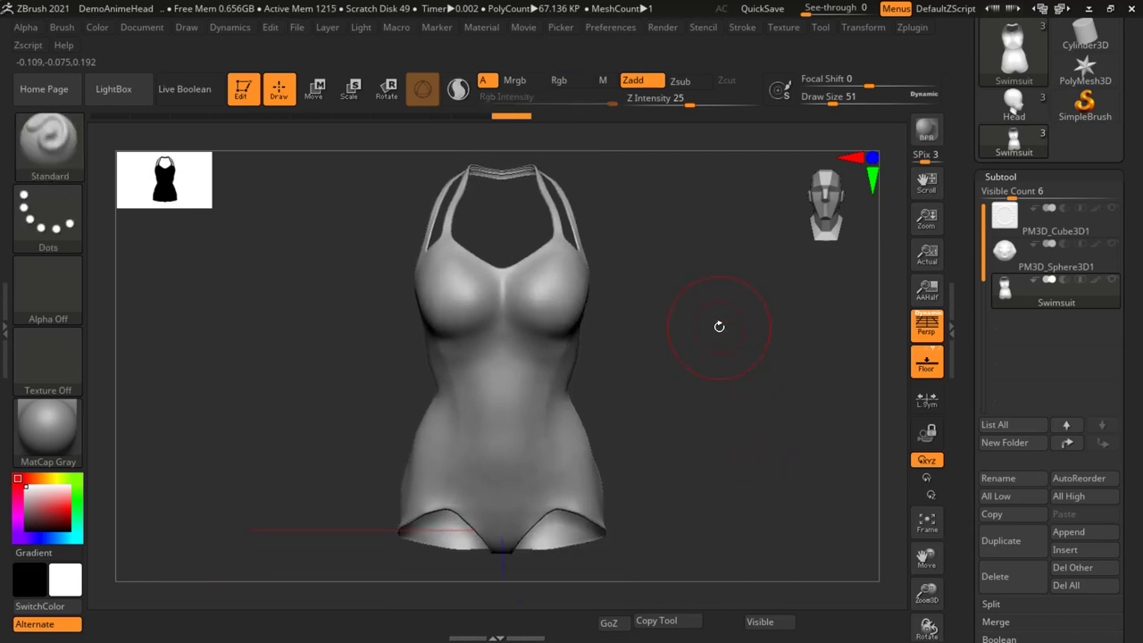
Step: Clear the mask, zoom in on the chest and shrink the brush to Draw Size 4
mouse_move(719, 327)
mouse_down()
mouse_move(664, 337)
mouse_move(645, 356)
mouse_move(658, 374)
mouse_move(656, 345)
mouse_move(681, 352)
mouse_up()
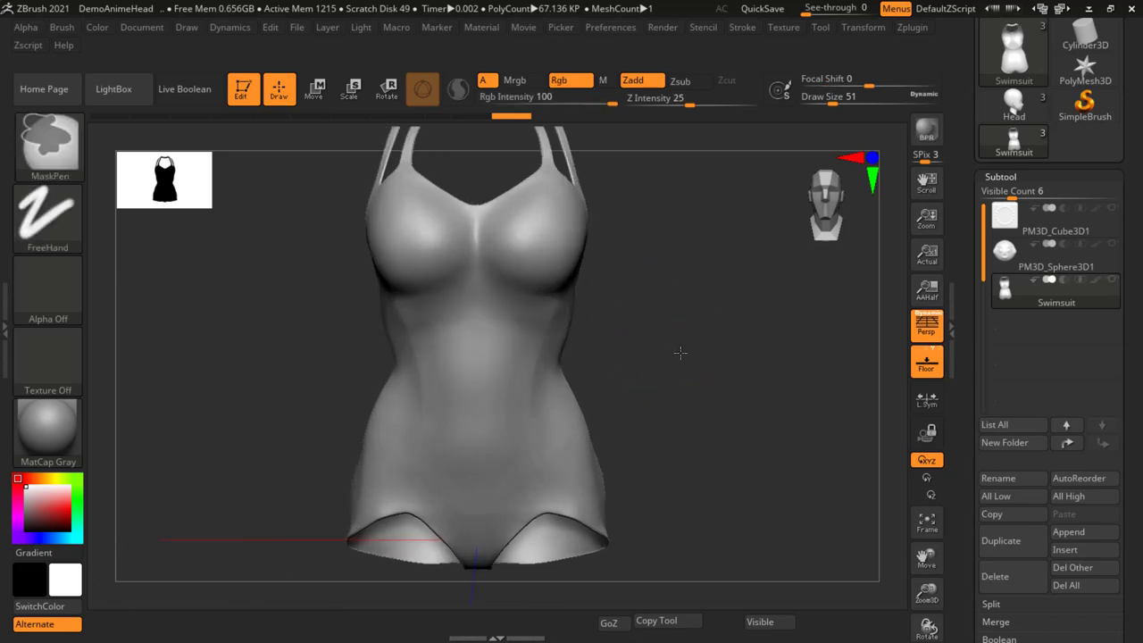
drag(650, 306, 675, 370)
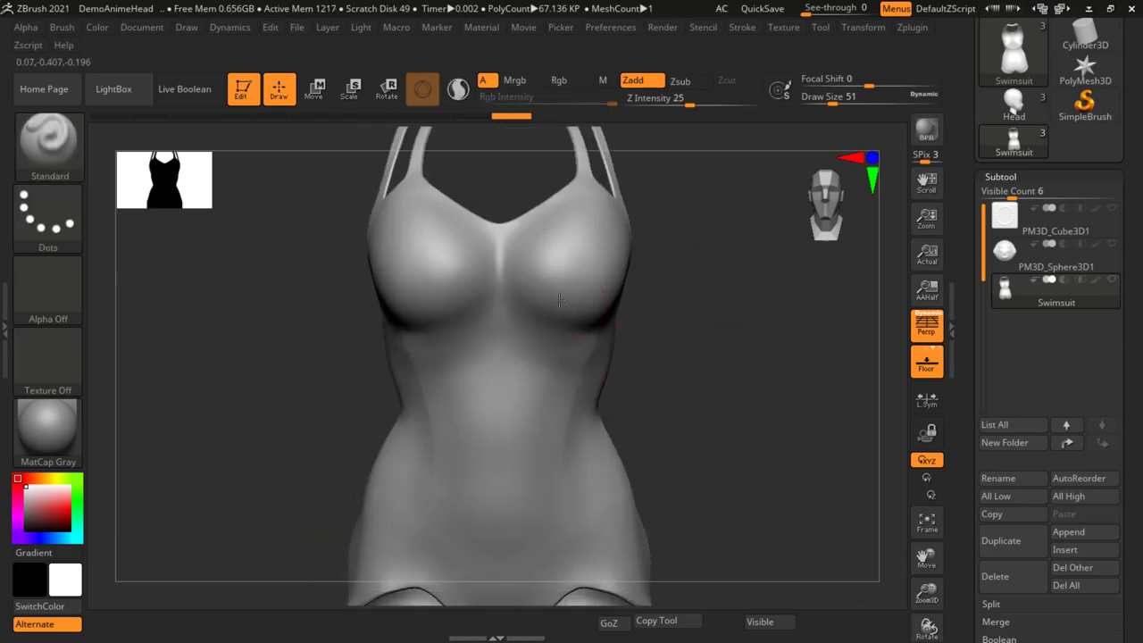
key(s)
drag(577, 300, 554, 299)
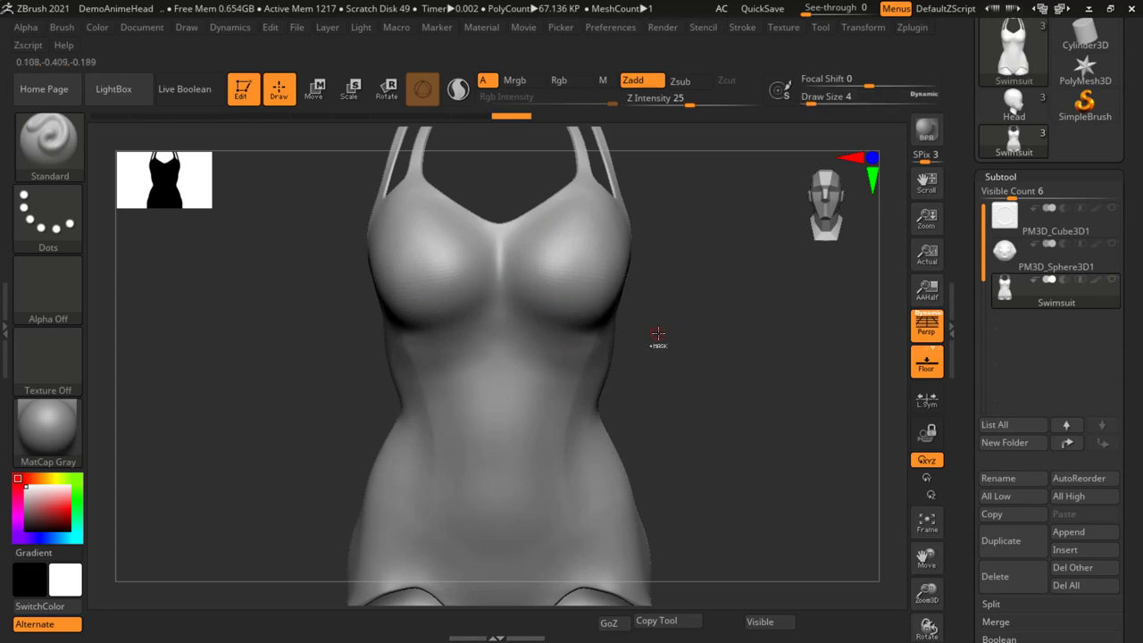
drag(664, 331, 642, 304)
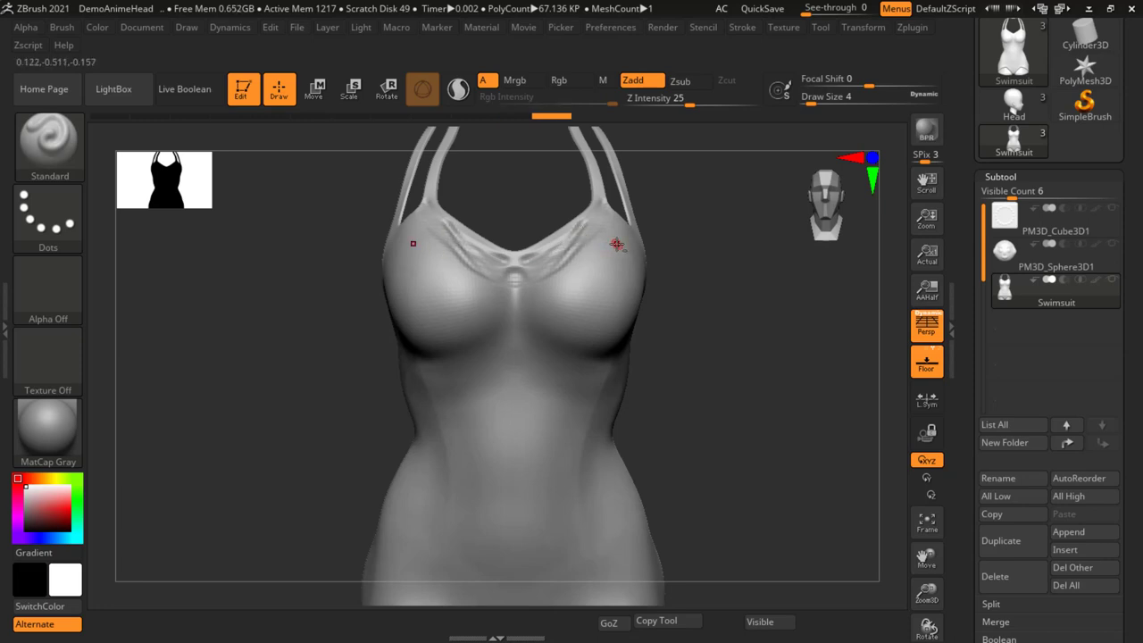
Step: Raise diagonal ridges below the strap and vertical ridges down the torso side and centre
drag(616, 244, 581, 304)
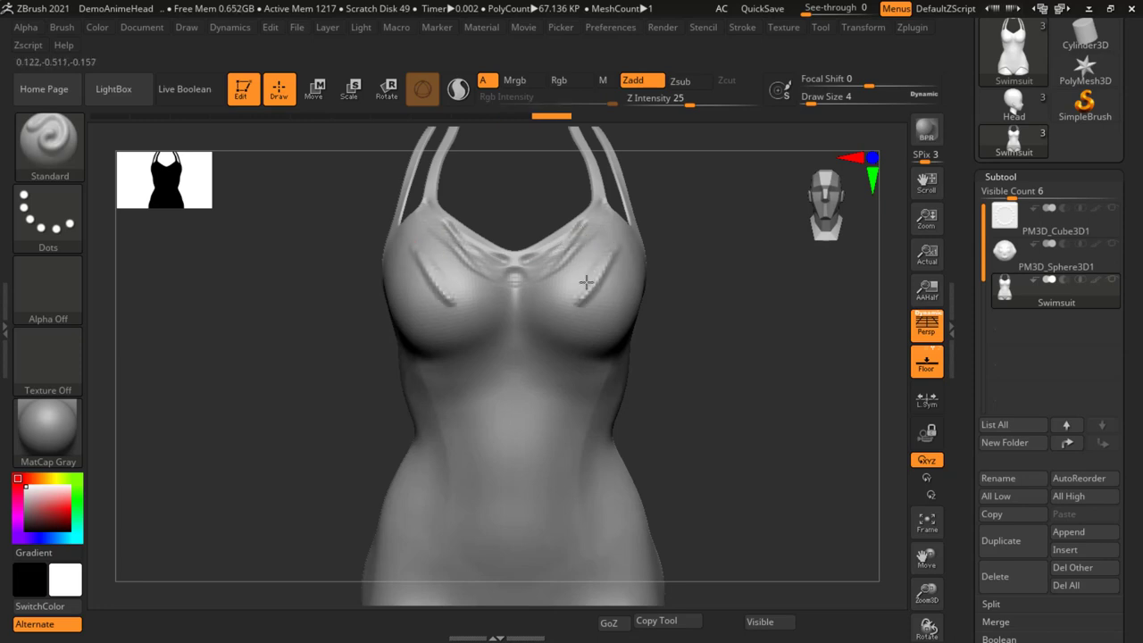
drag(620, 250, 608, 338)
drag(577, 271, 557, 317)
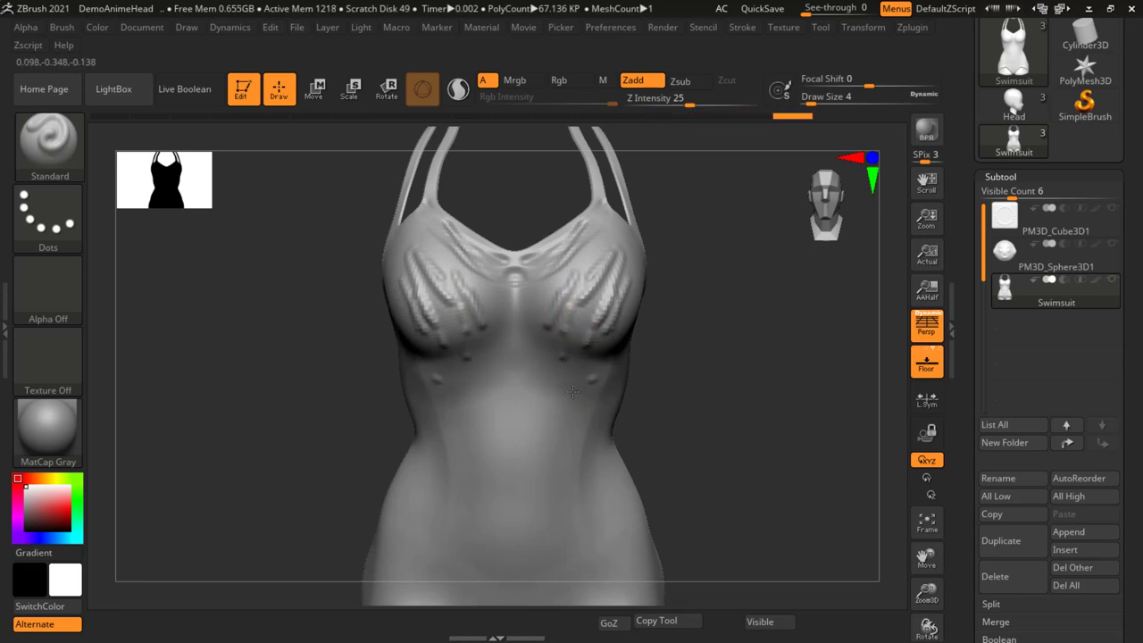
drag(589, 380, 559, 514)
drag(558, 382, 540, 535)
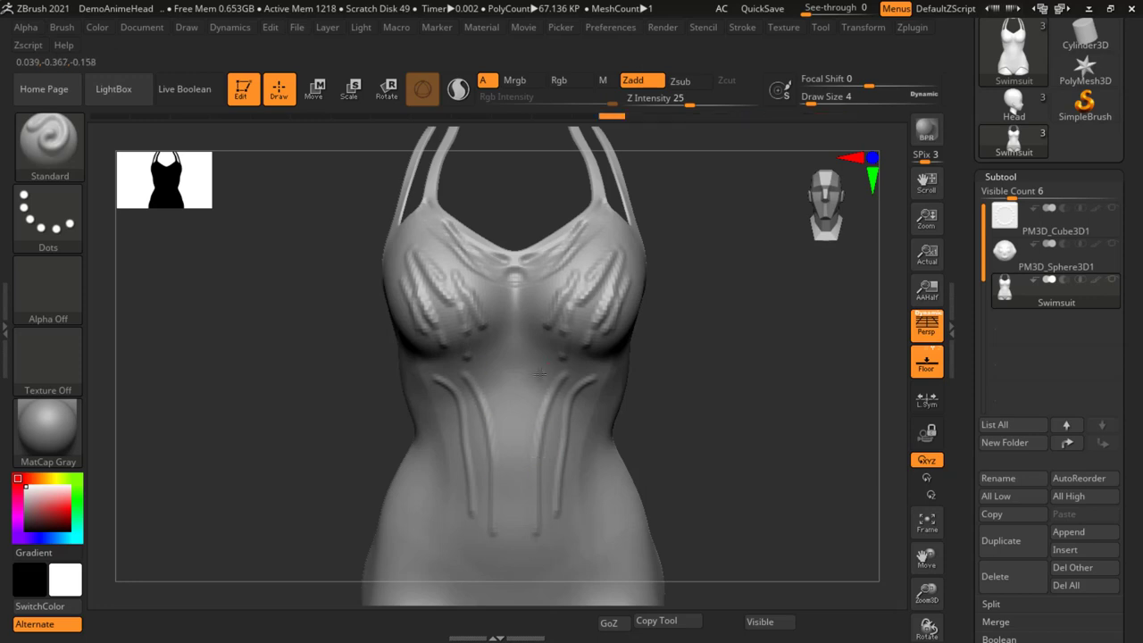
drag(534, 366, 511, 536)
Step: Add diagonal ridges across the lower torso from crotch toward the hips
ctrl+right_drag(791, 363, 741, 365)
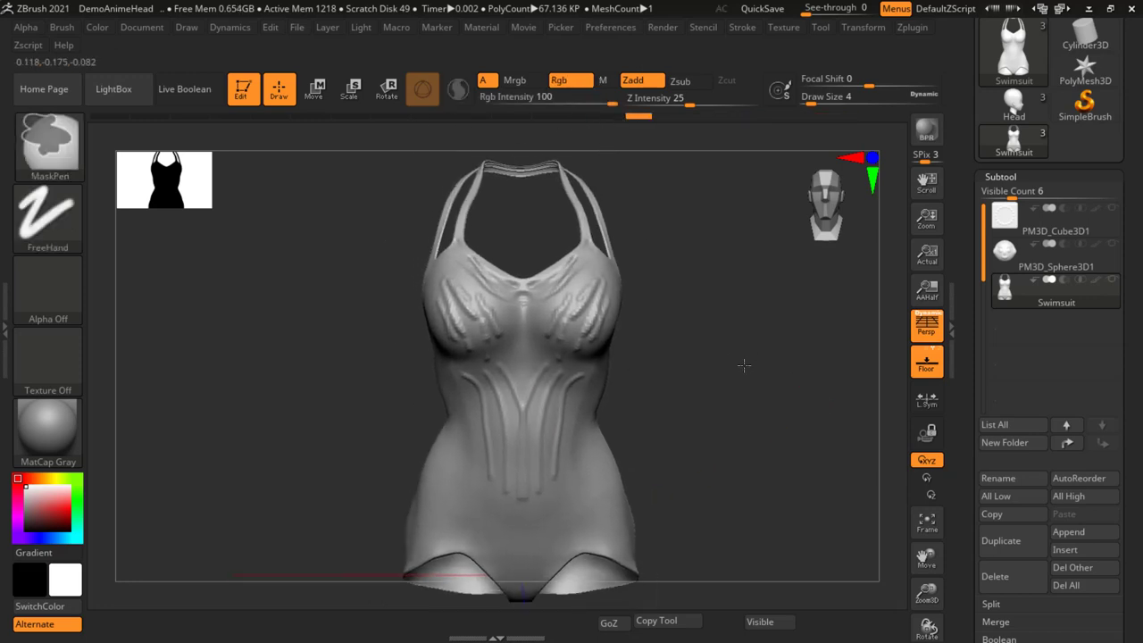
drag(741, 366, 657, 442)
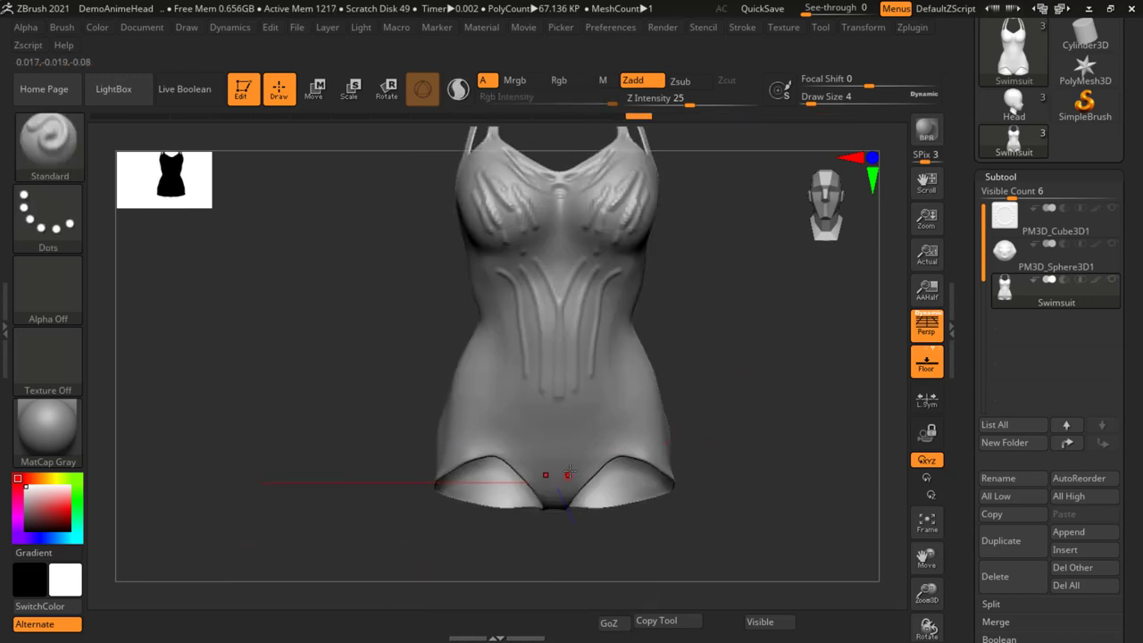
drag(568, 473, 637, 359)
drag(589, 459, 650, 369)
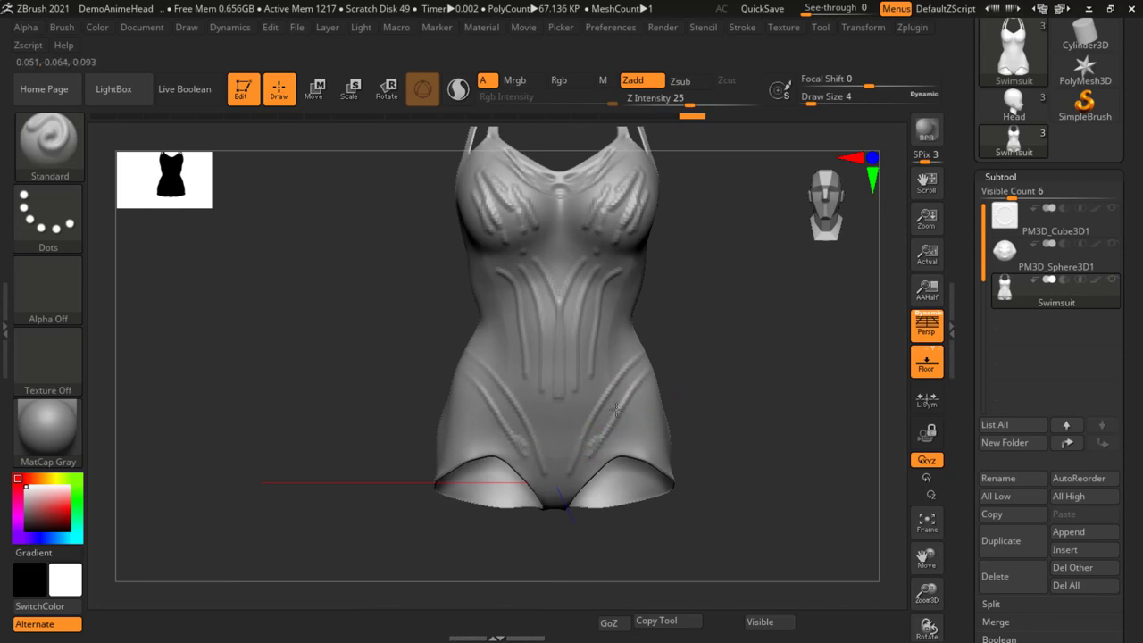
drag(616, 409, 647, 361)
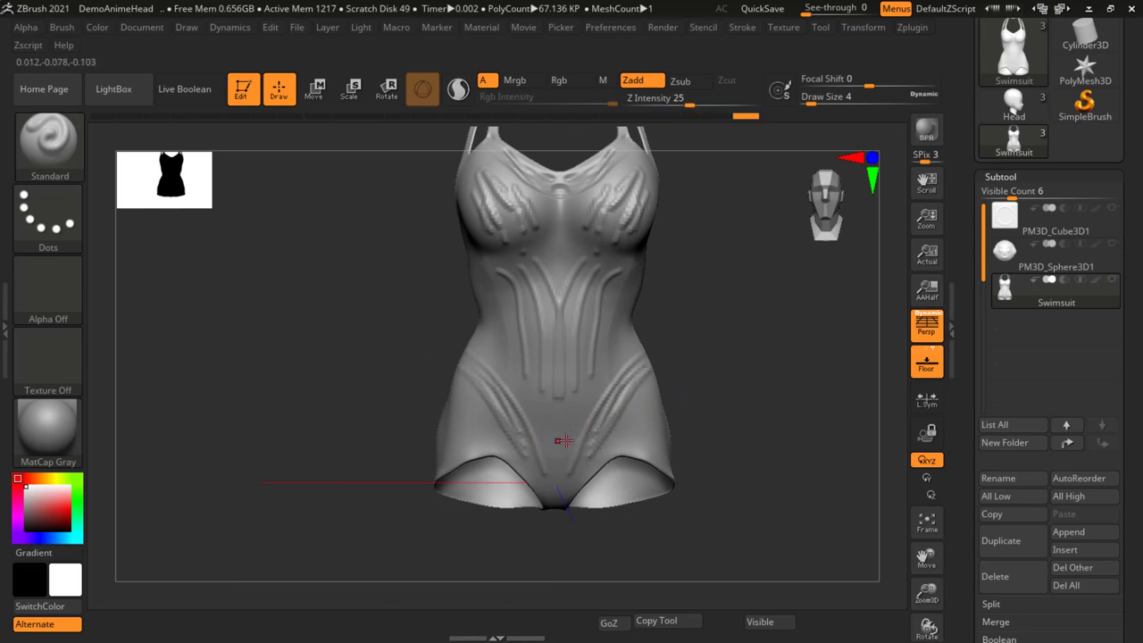
drag(561, 447, 642, 351)
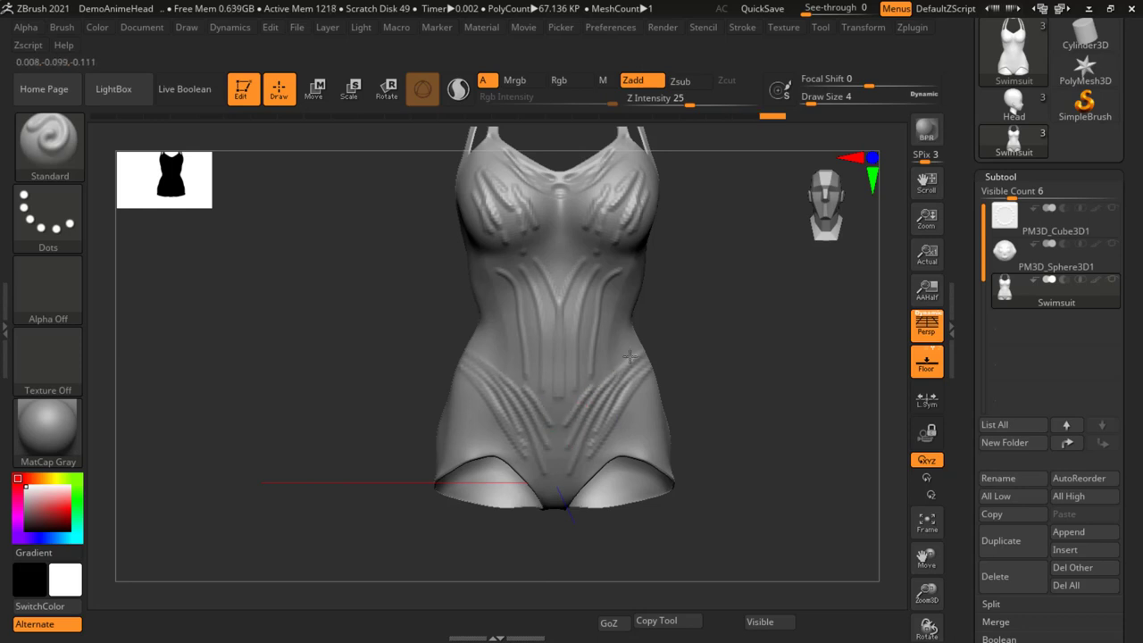
drag(594, 368, 554, 380)
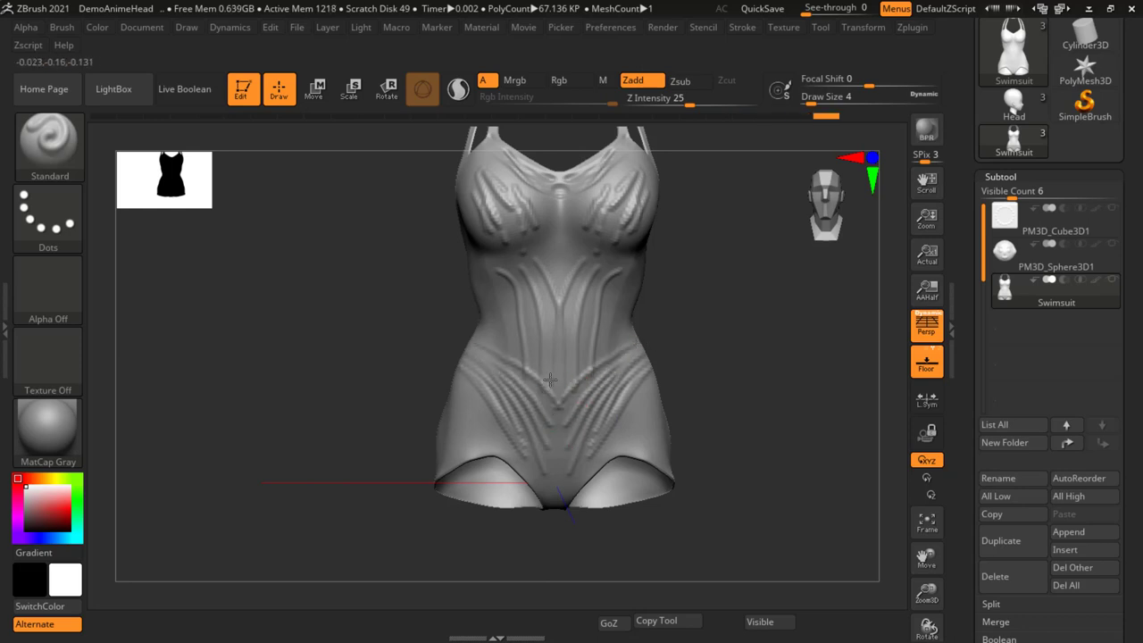
Step: Check the finished ridges and minimize ZBrush to the Windows desktop
mouse_move(721, 334)
mouse_down()
mouse_move(717, 350)
mouse_move(788, 360)
mouse_move(789, 342)
mouse_move(625, 331)
mouse_move(683, 371)
mouse_move(664, 334)
mouse_move(720, 378)
mouse_move(674, 351)
mouse_move(681, 321)
mouse_move(719, 364)
mouse_up()
key(space)
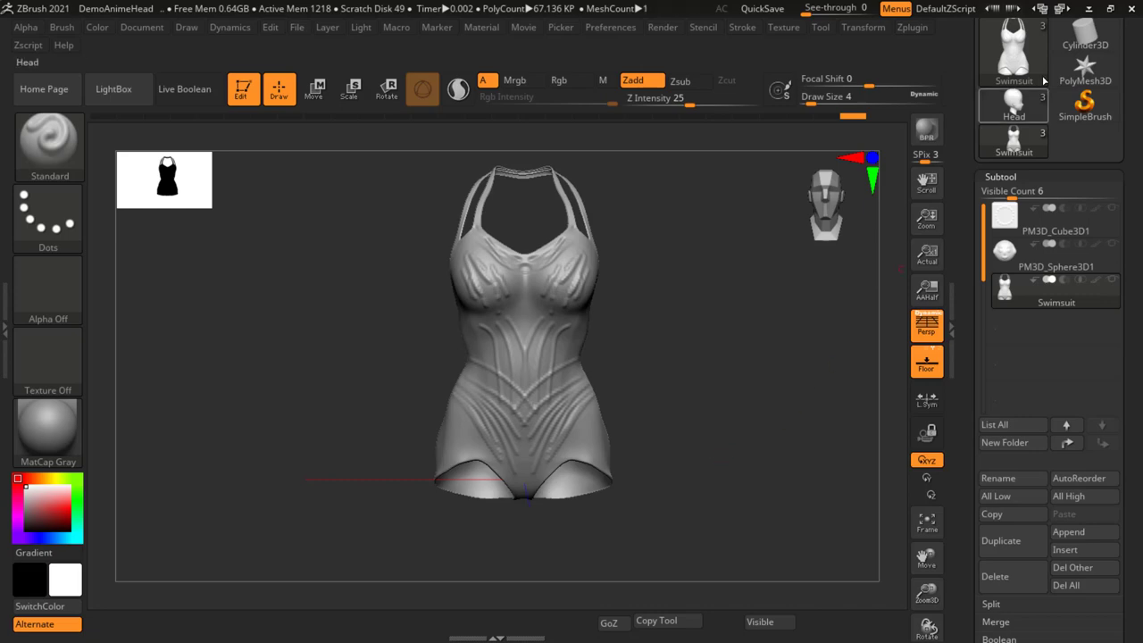
click(1086, 8)
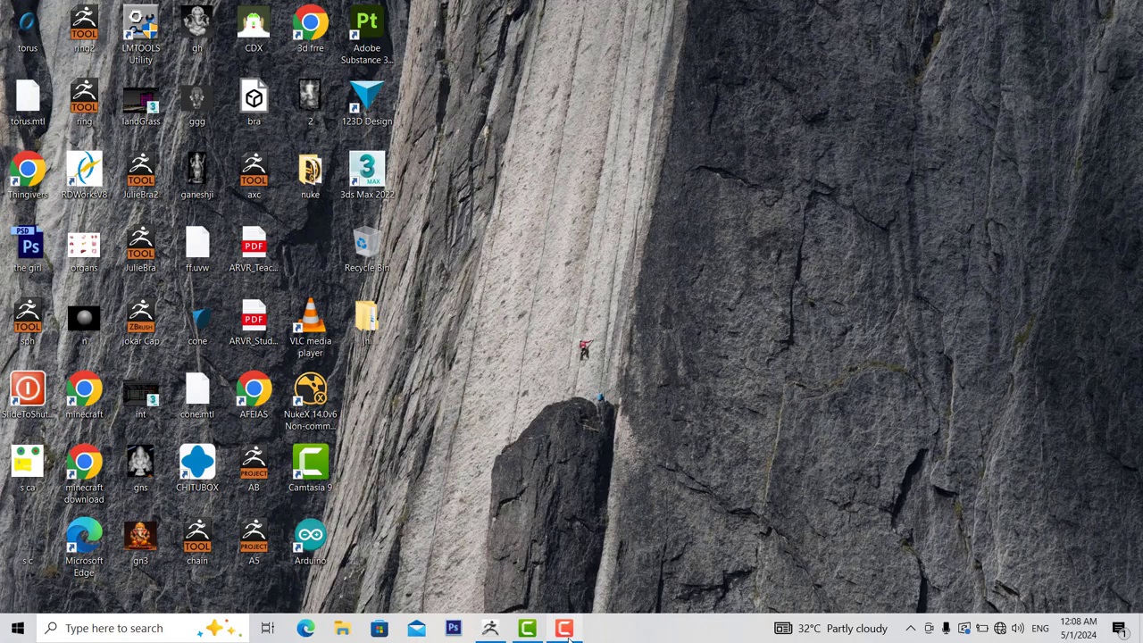